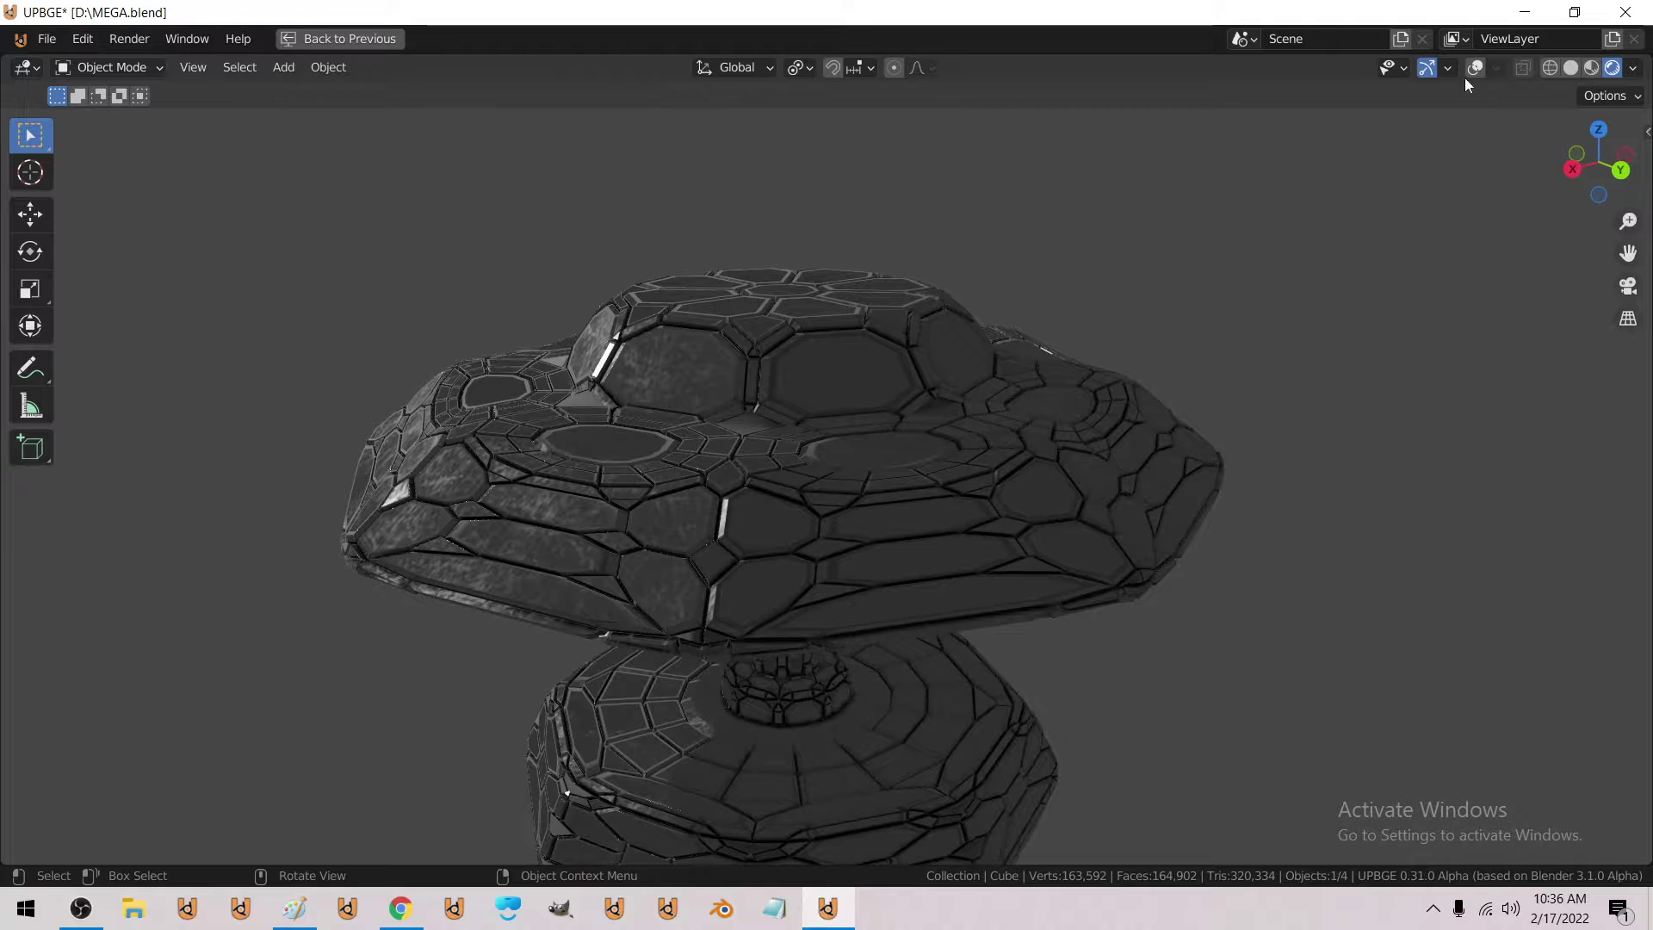
# Turn on the viewport overlays and save MEGA.blend.
pyautogui.click(1477, 68)
pyautogui.click(46, 39)
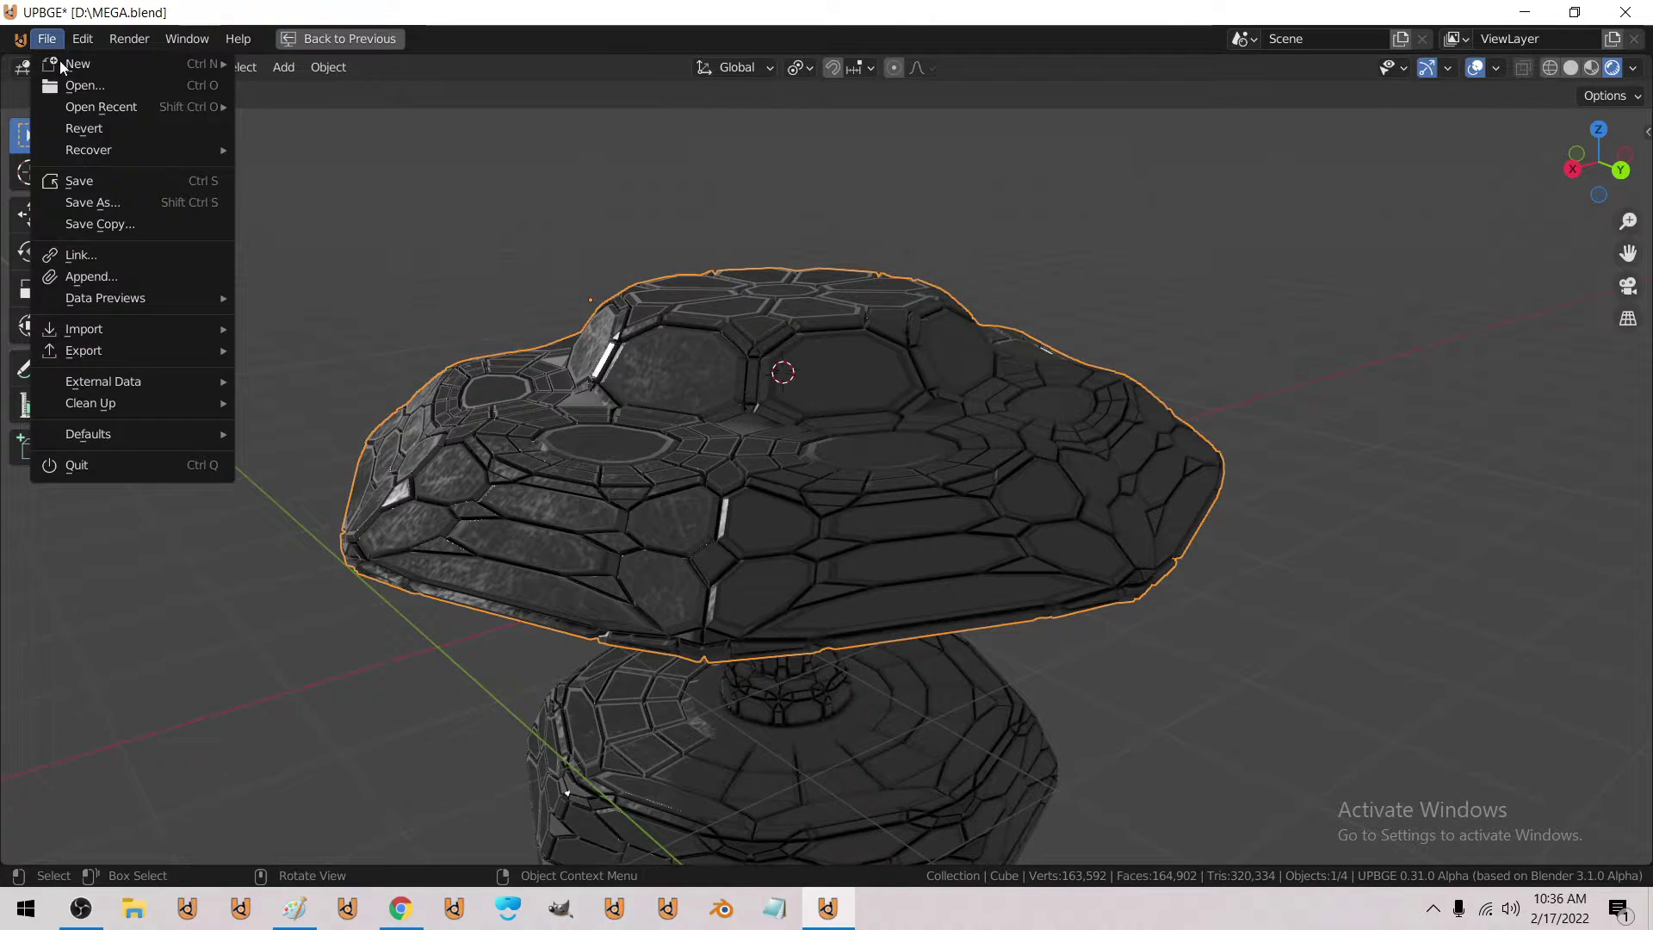
pyautogui.click(73, 175)
# Delete the lower tier object, leaving the saucer-shaped Cube selected.
pyautogui.scroll(-2, 812, 528)
pyautogui.click(810, 674)
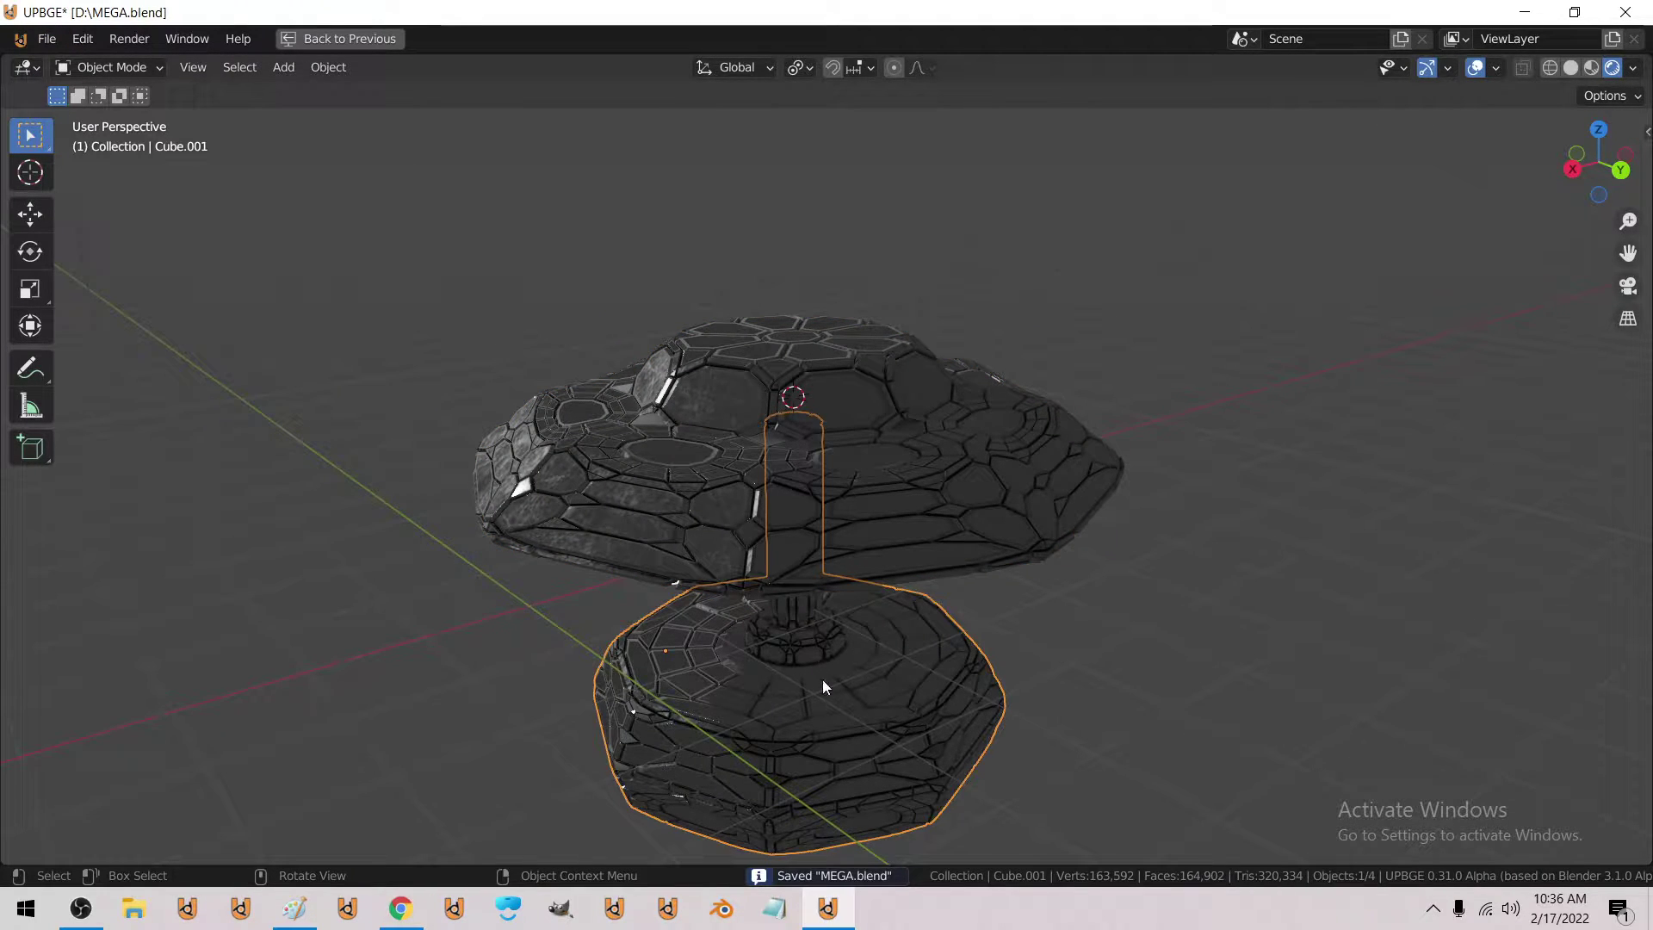
pyautogui.press('Delete')
pyautogui.click(783, 508)
# In Edit Mode, move the saucer's bottom face down about 1.392 m along Z.
pyautogui.press('Tab')
pyautogui.hotkey('shift', '`')
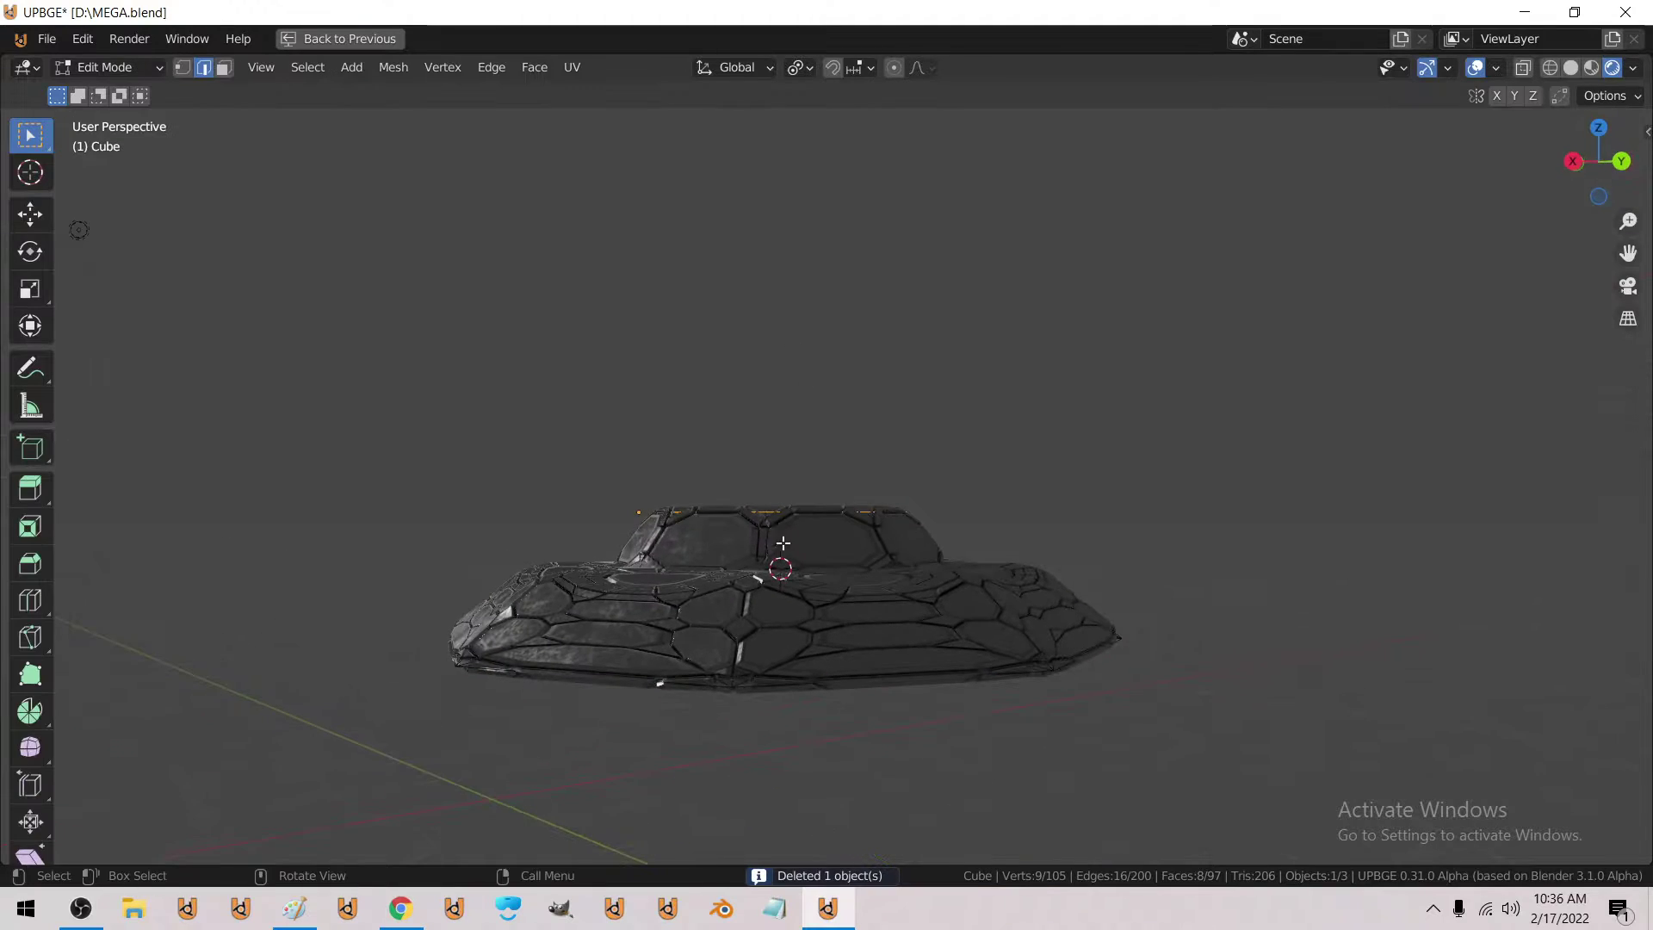
pyautogui.press('s')
pyautogui.click(804, 526)
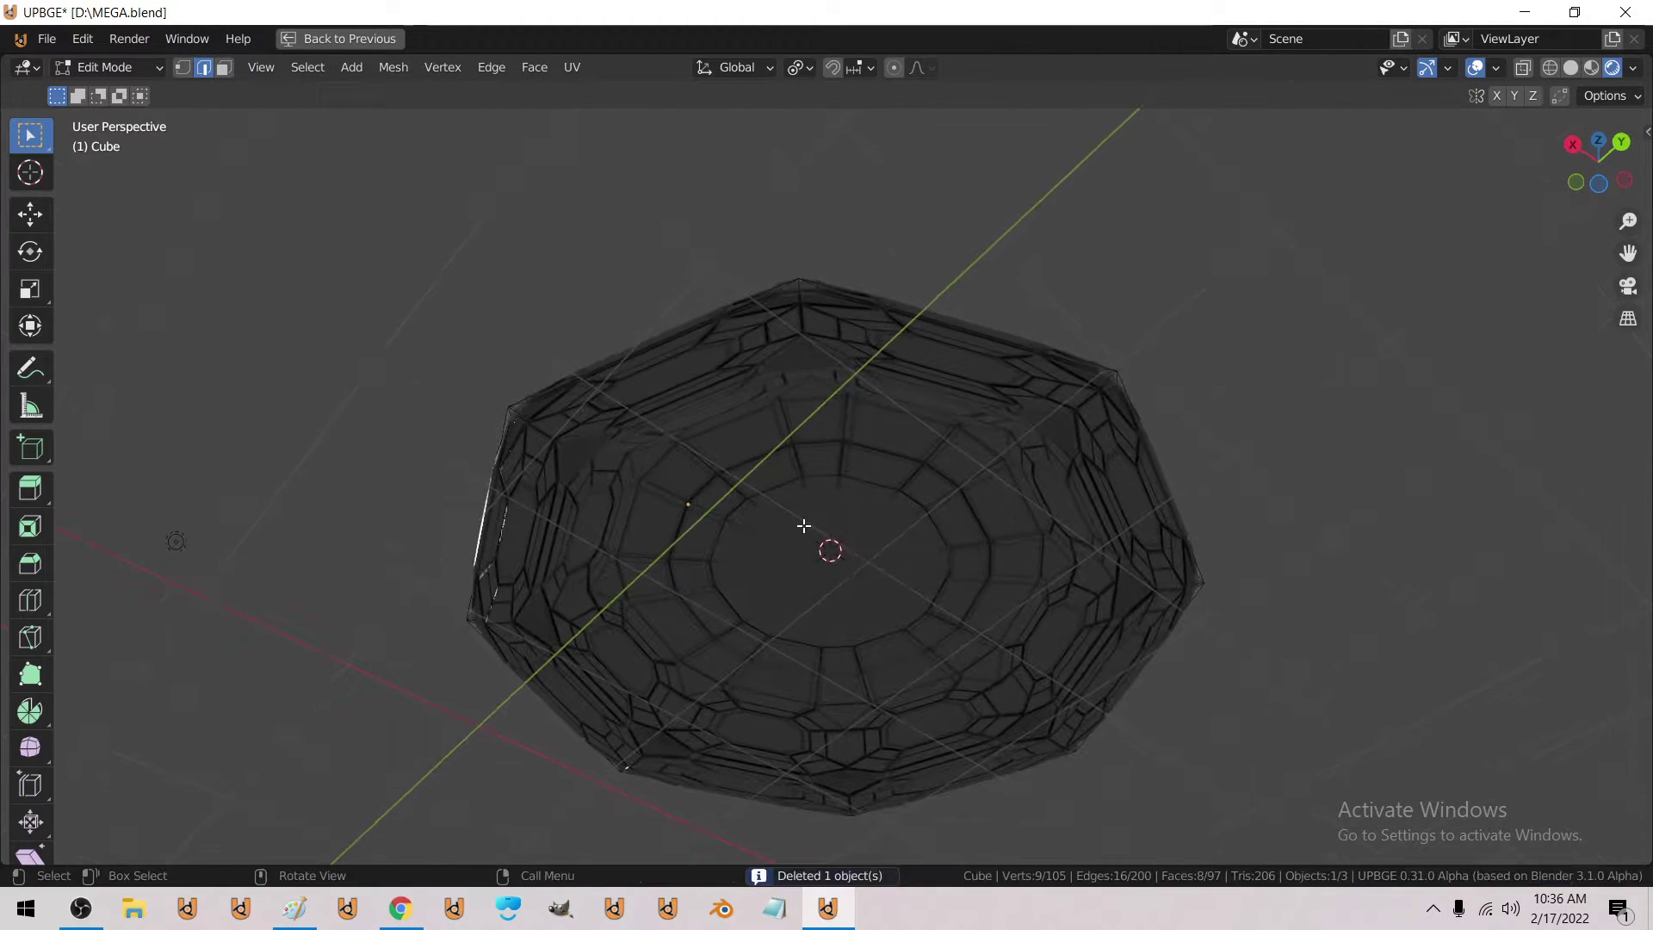
pyautogui.click(223, 74)
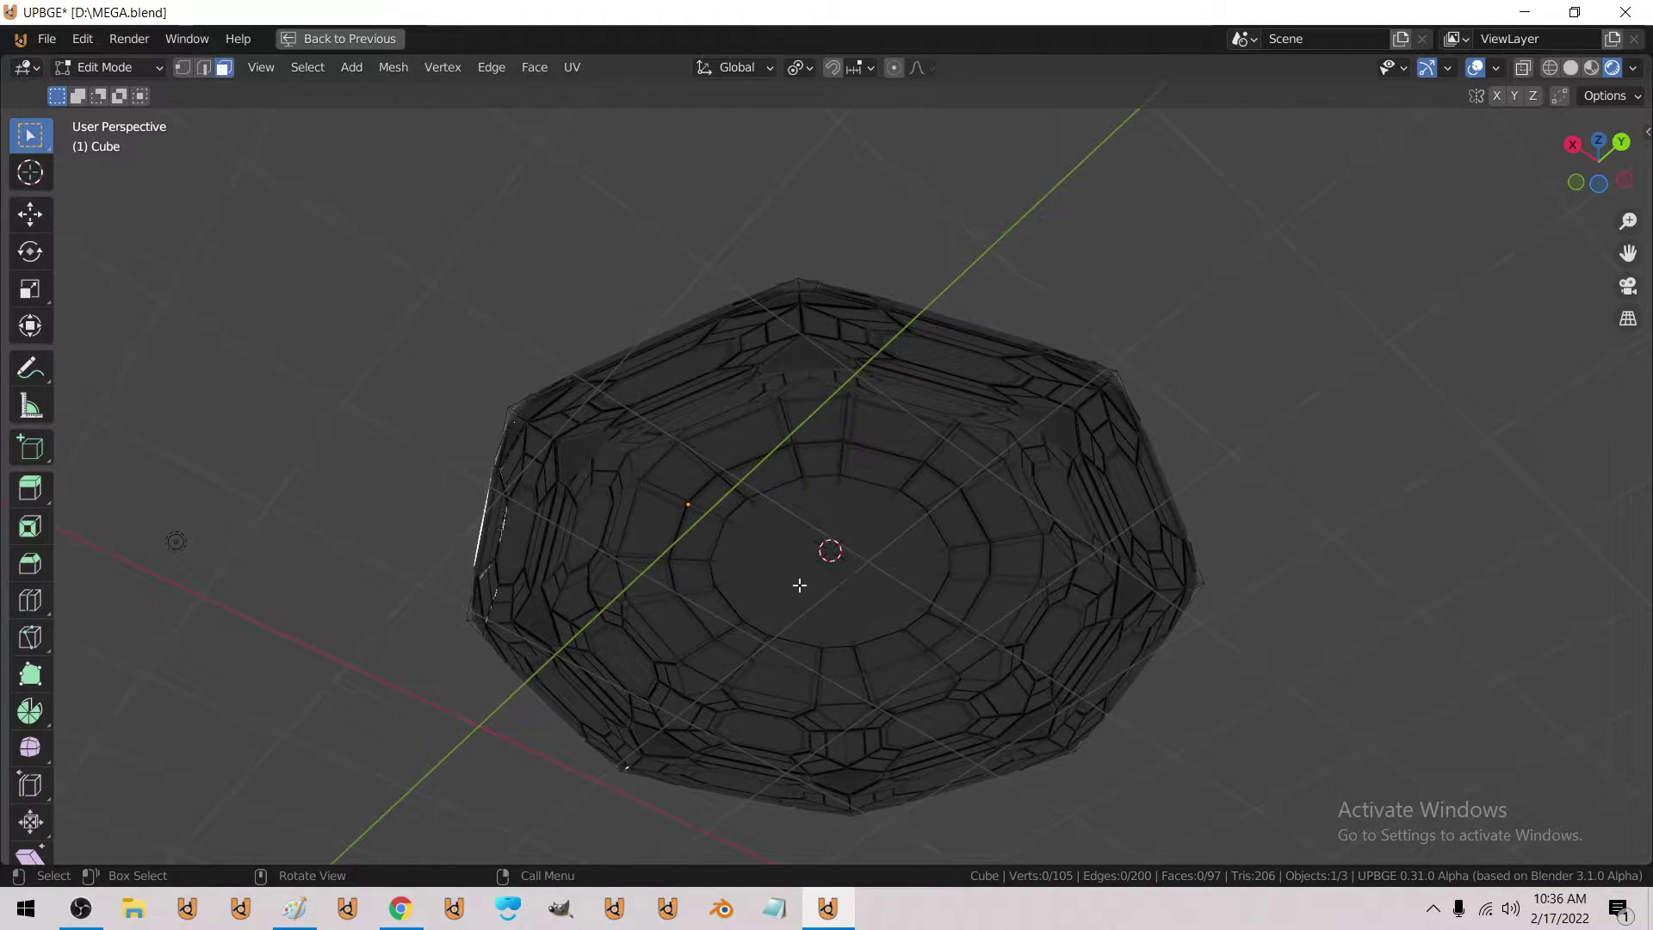
pyautogui.press('g')
pyautogui.press('z')
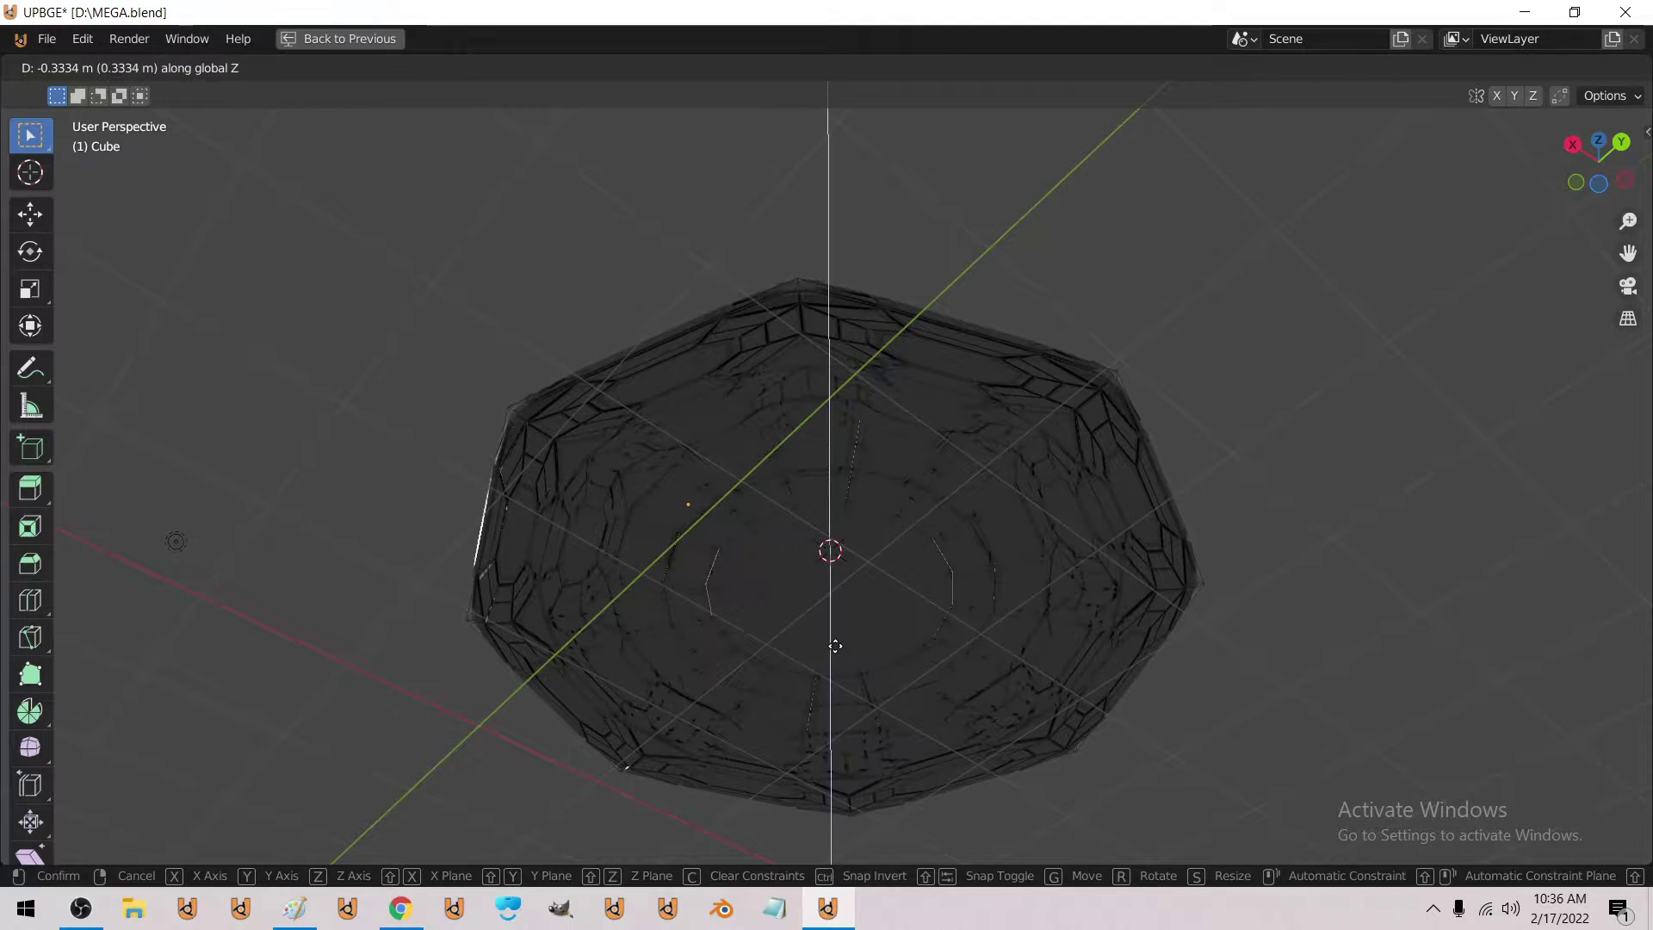
pyautogui.click(835, 707)
pyautogui.press('Tab')
pyautogui.moveTo(788, 426); pyautogui.dragTo(634, 384, button='middle')
pyautogui.press('Tab')
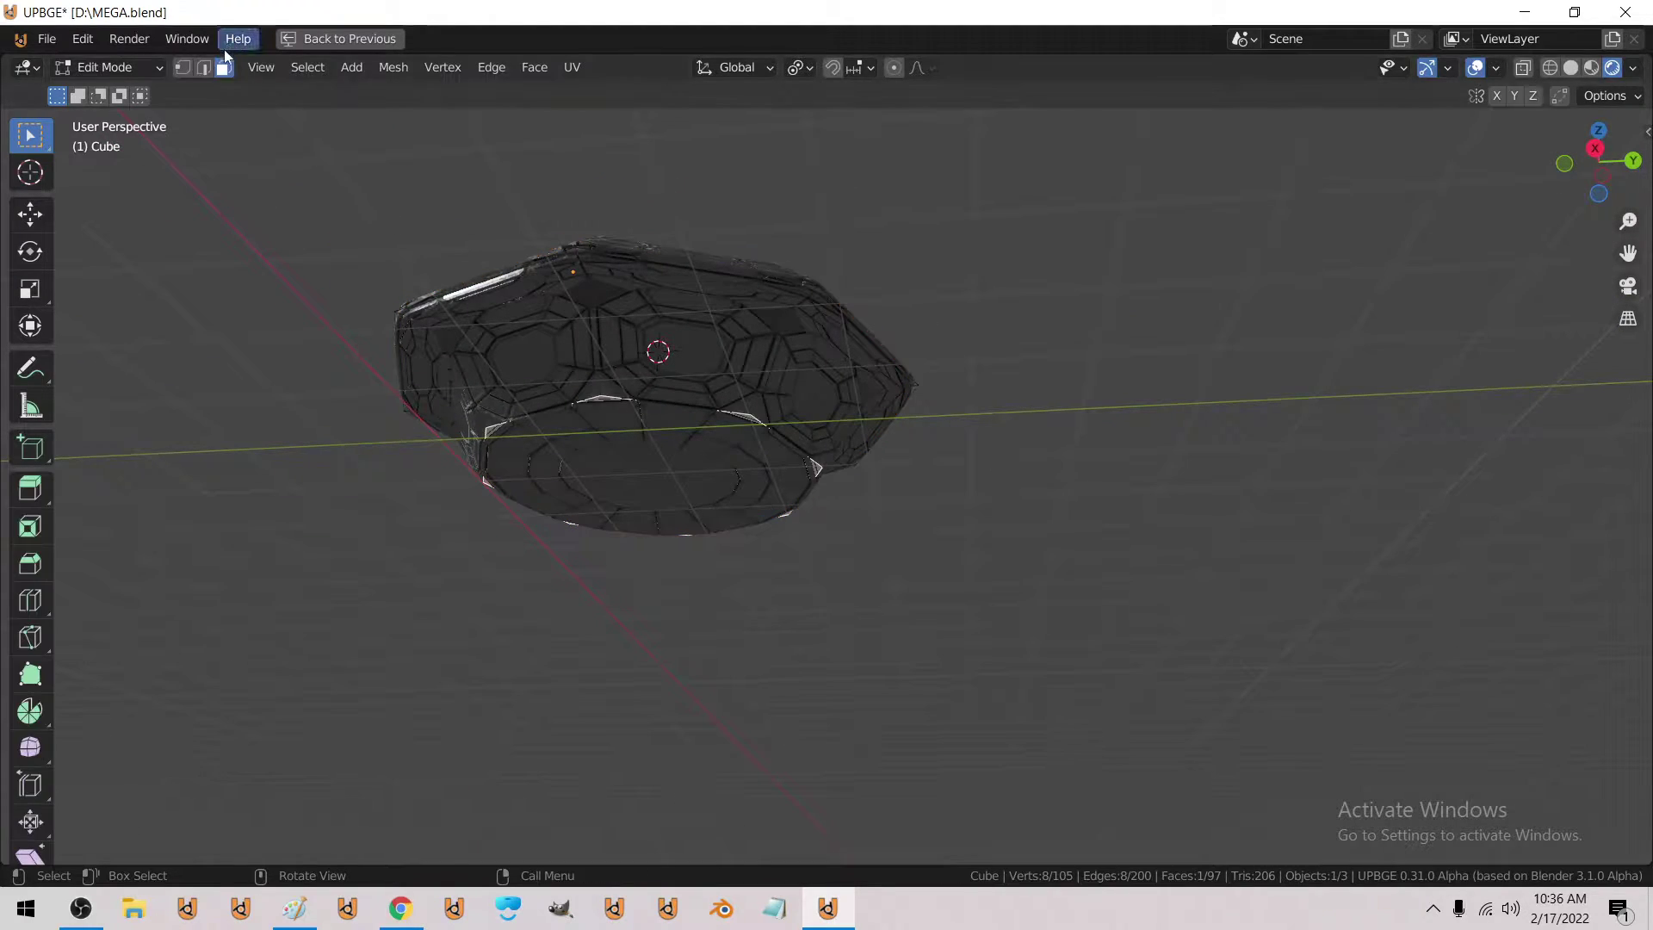
# Subdivide the edge ring around the lowered band once, giving 113 vertices.
pyautogui.keyDown('ctrl'); pyautogui.keyDown('alt'); pyautogui.click(592, 353); pyautogui.keyUp('alt'); pyautogui.keyUp('ctrl')
pyautogui.hotkey('ctrl', 'e')
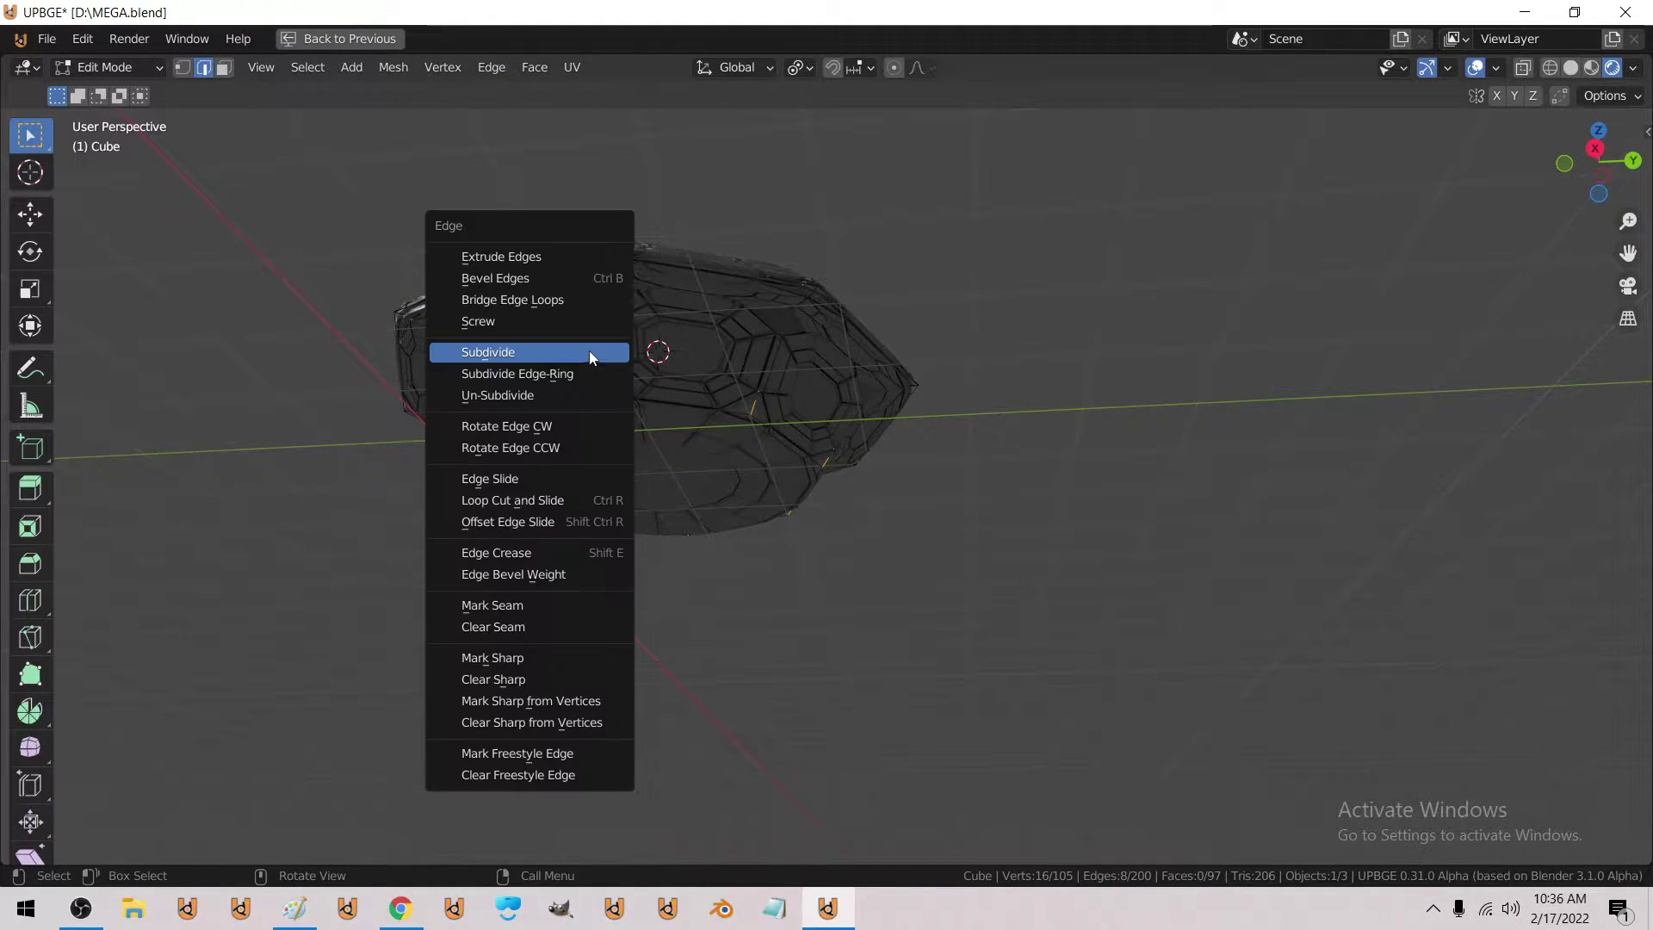
pyautogui.click(578, 347)
pyautogui.moveTo(700, 295); pyautogui.dragTo(700, 380, button='middle')
# Switch the viewport to wireframe shading and select the whole mesh.
pyautogui.hotkey('alt', 'a')
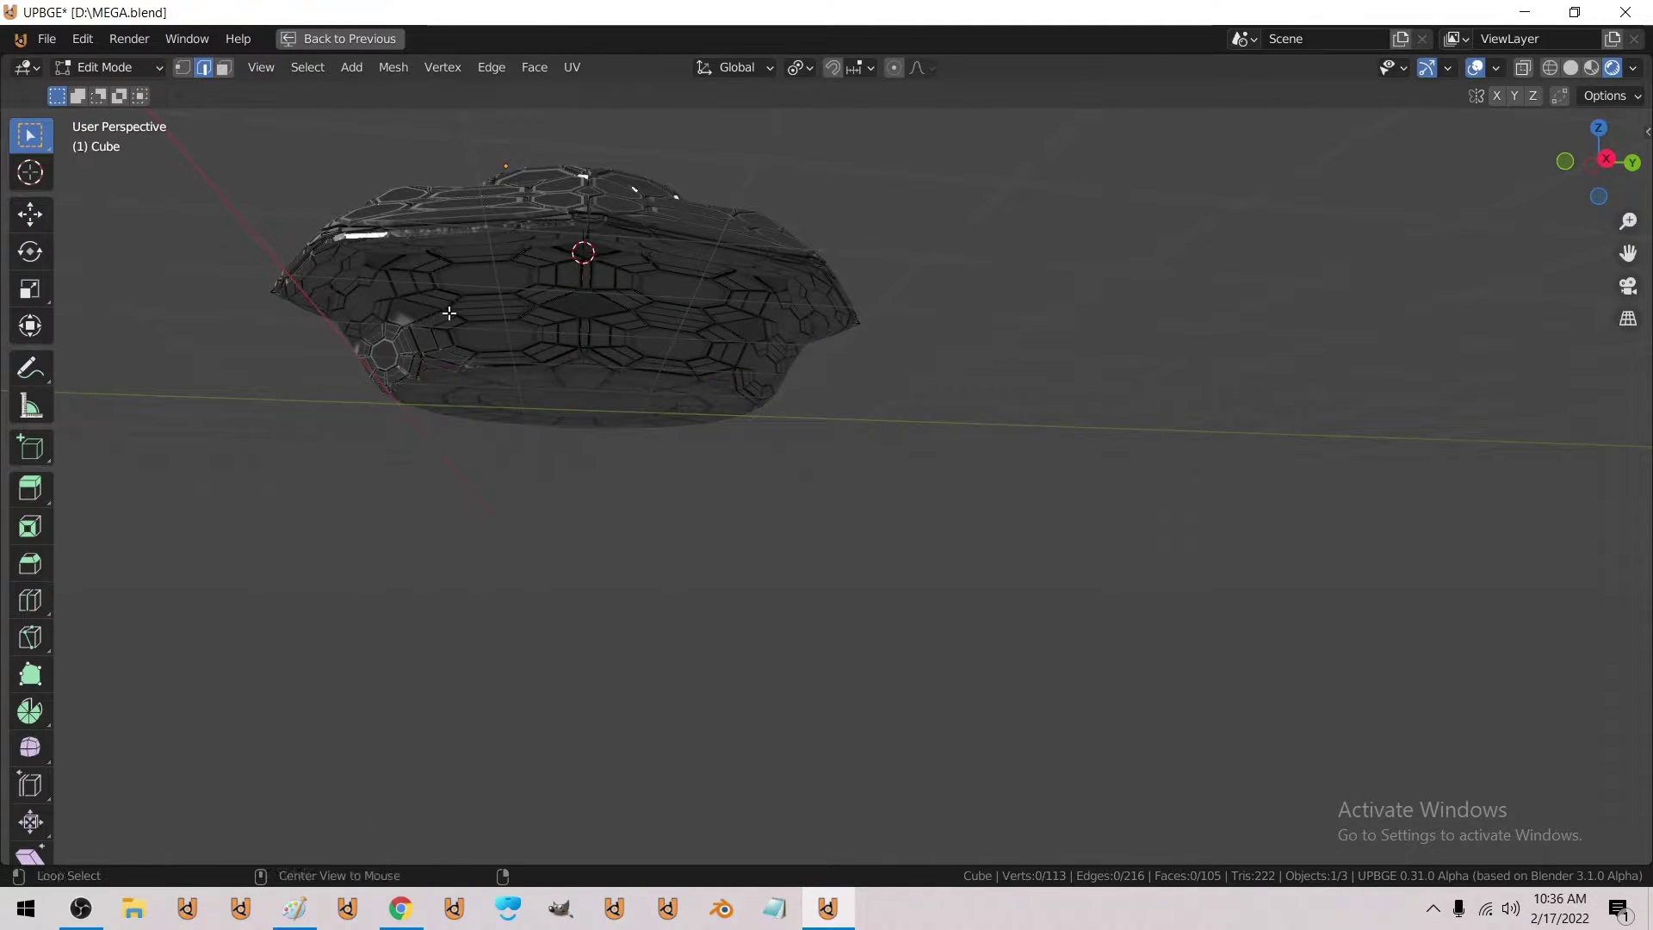
pyautogui.press('z')
pyautogui.click(348, 312)
pyautogui.moveTo(340, 313); pyautogui.dragTo(392, 331, button='middle')
pyautogui.press('a')
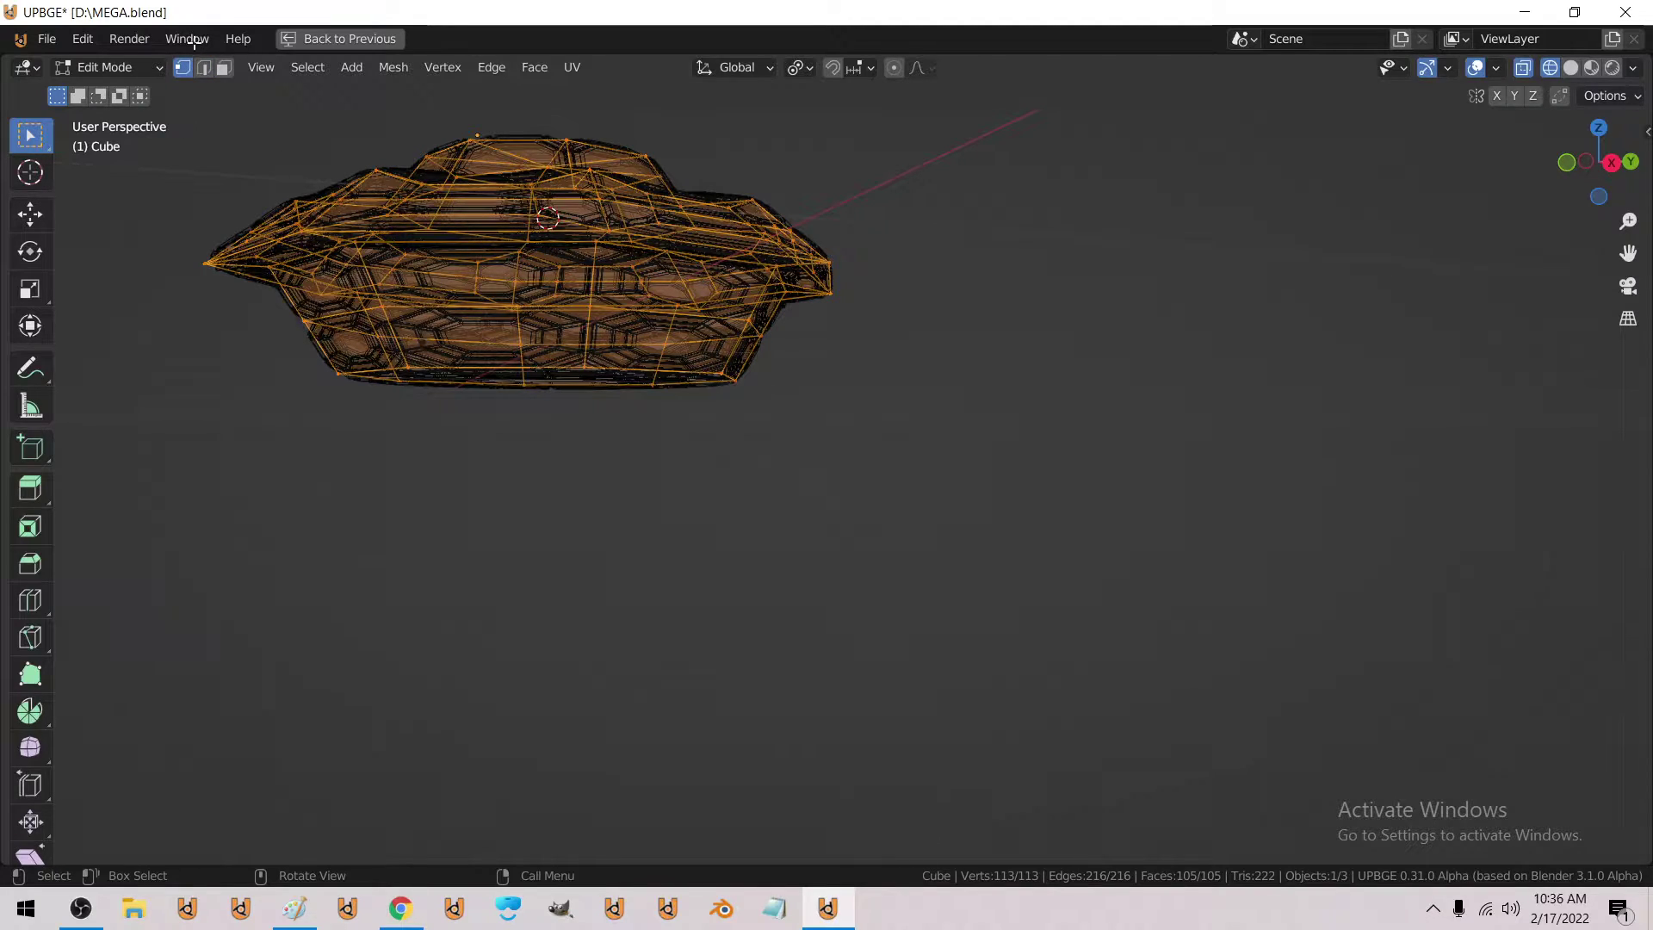
# In edge mode, select only the edge loop around the underside band.
pyautogui.click(208, 67)
pyautogui.moveTo(579, 377); pyautogui.dragTo(365, 314, button='middle')
pyautogui.hotkey('alt', 'a')
pyautogui.keyDown('alt'); pyautogui.click(343, 303); pyautogui.keyUp('alt')
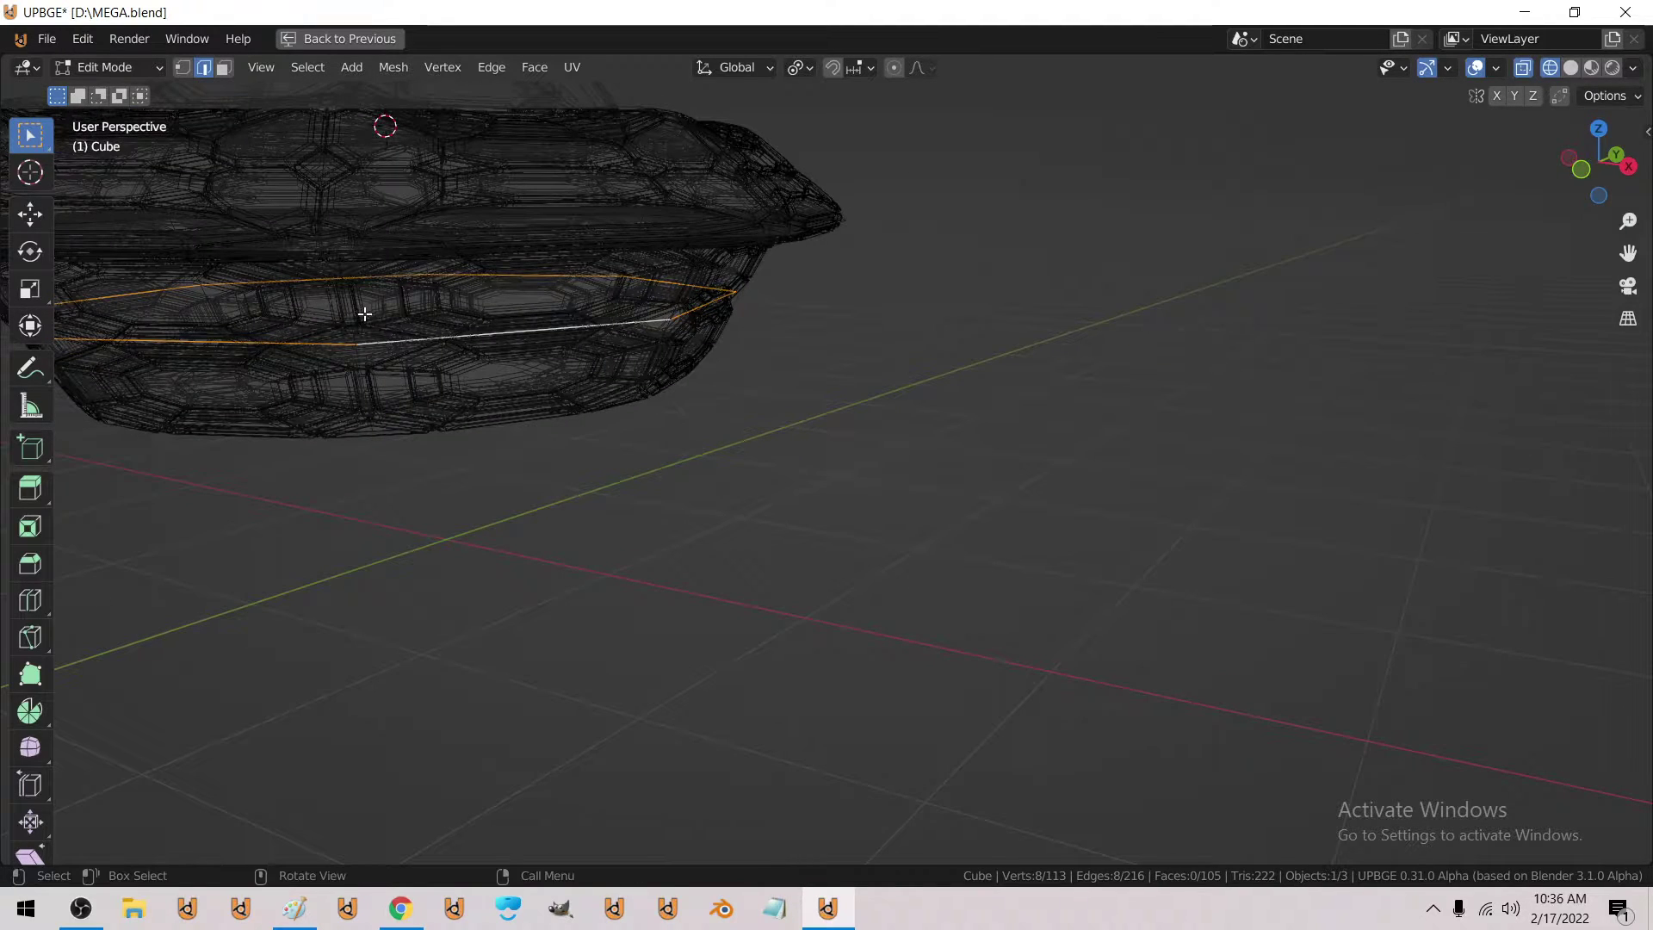
# Isolate the band's vertical edges and subdivide them once, giving 137 vertices.
pyautogui.press('ctrl+KP_Add')
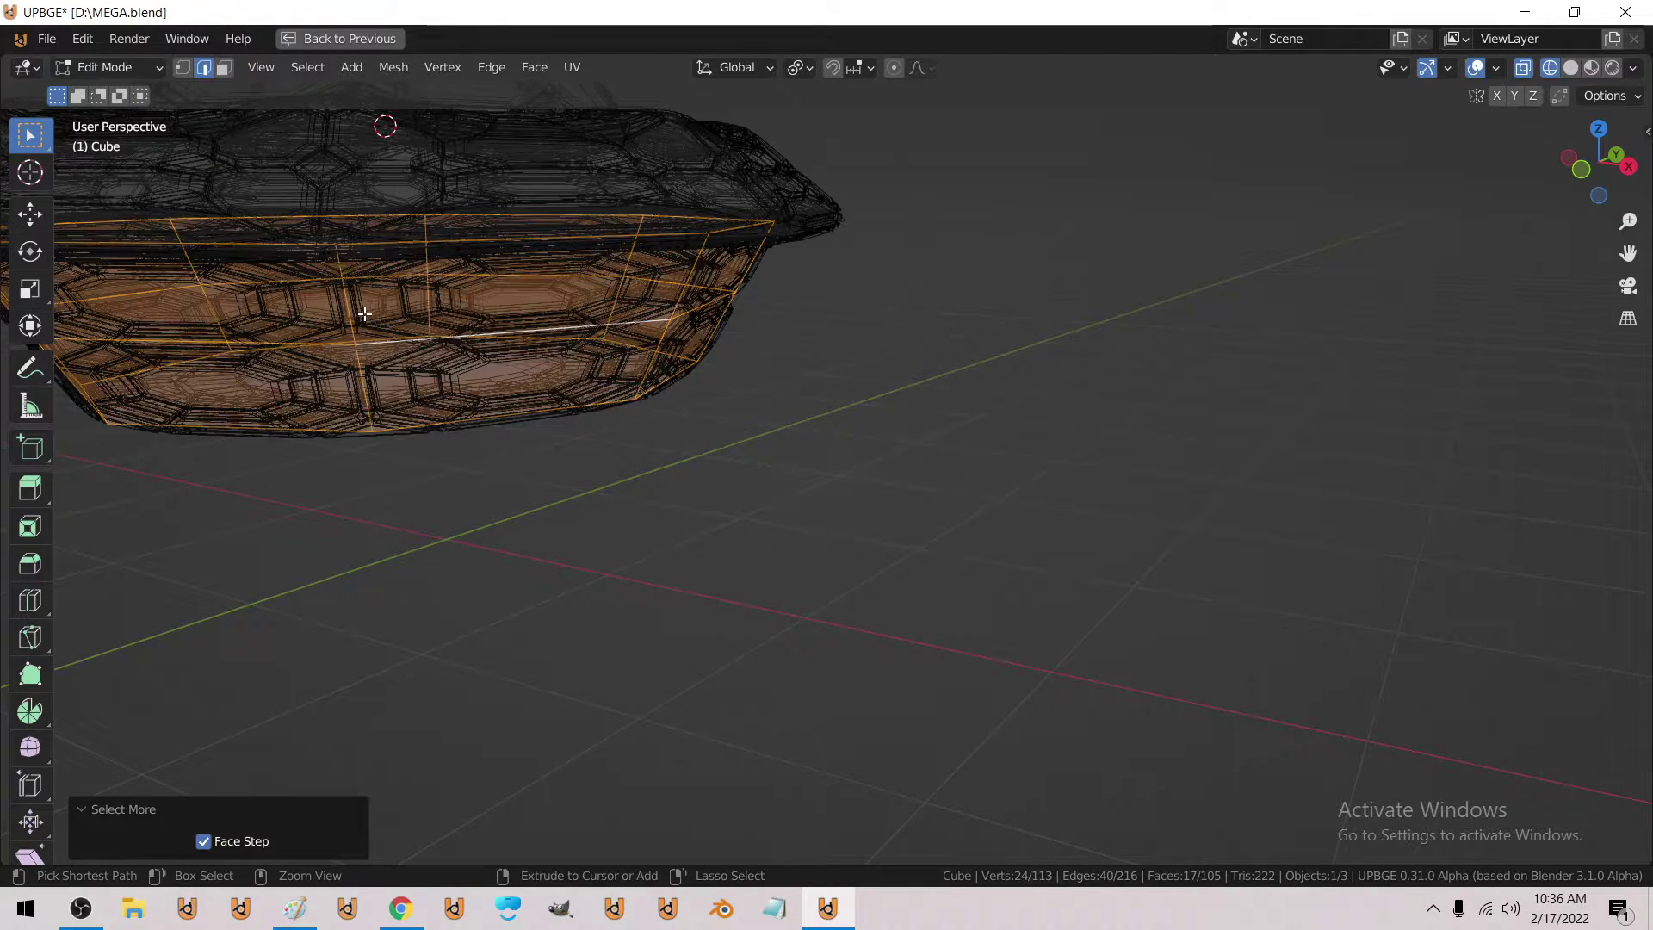
pyautogui.keyDown('alt'); pyautogui.keyDown('shift'); pyautogui.click(391, 238); pyautogui.keyUp('shift'); pyautogui.keyUp('alt')
pyautogui.hotkey('ctrl', 'z')
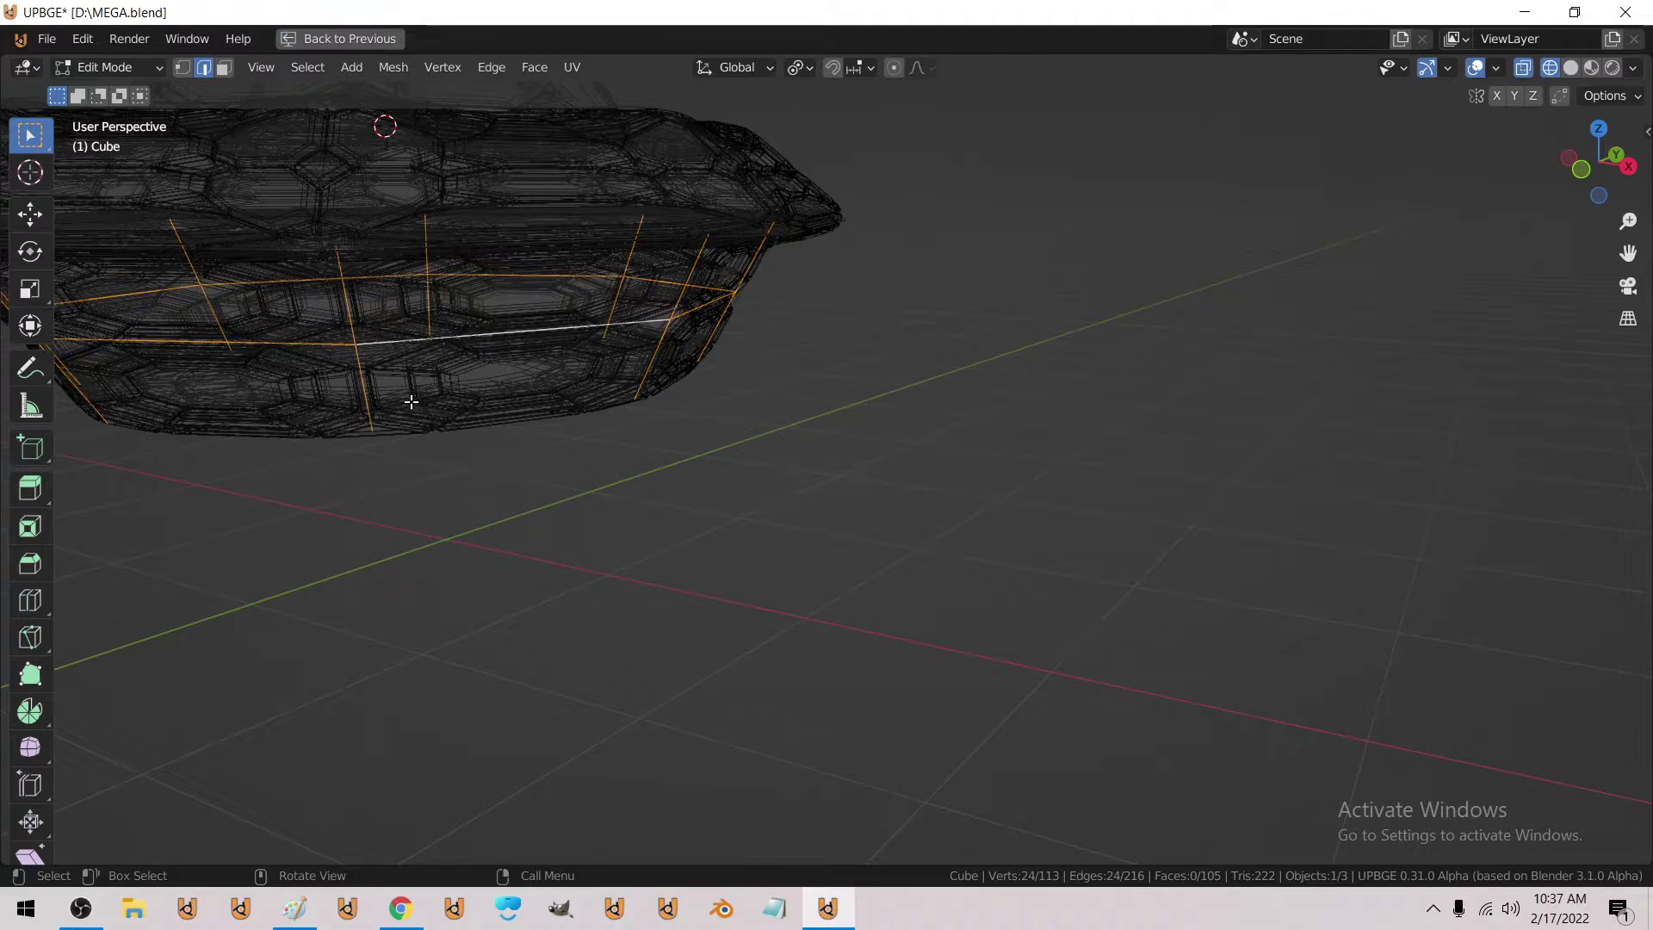
pyautogui.hotkey('ctrl', 'e')
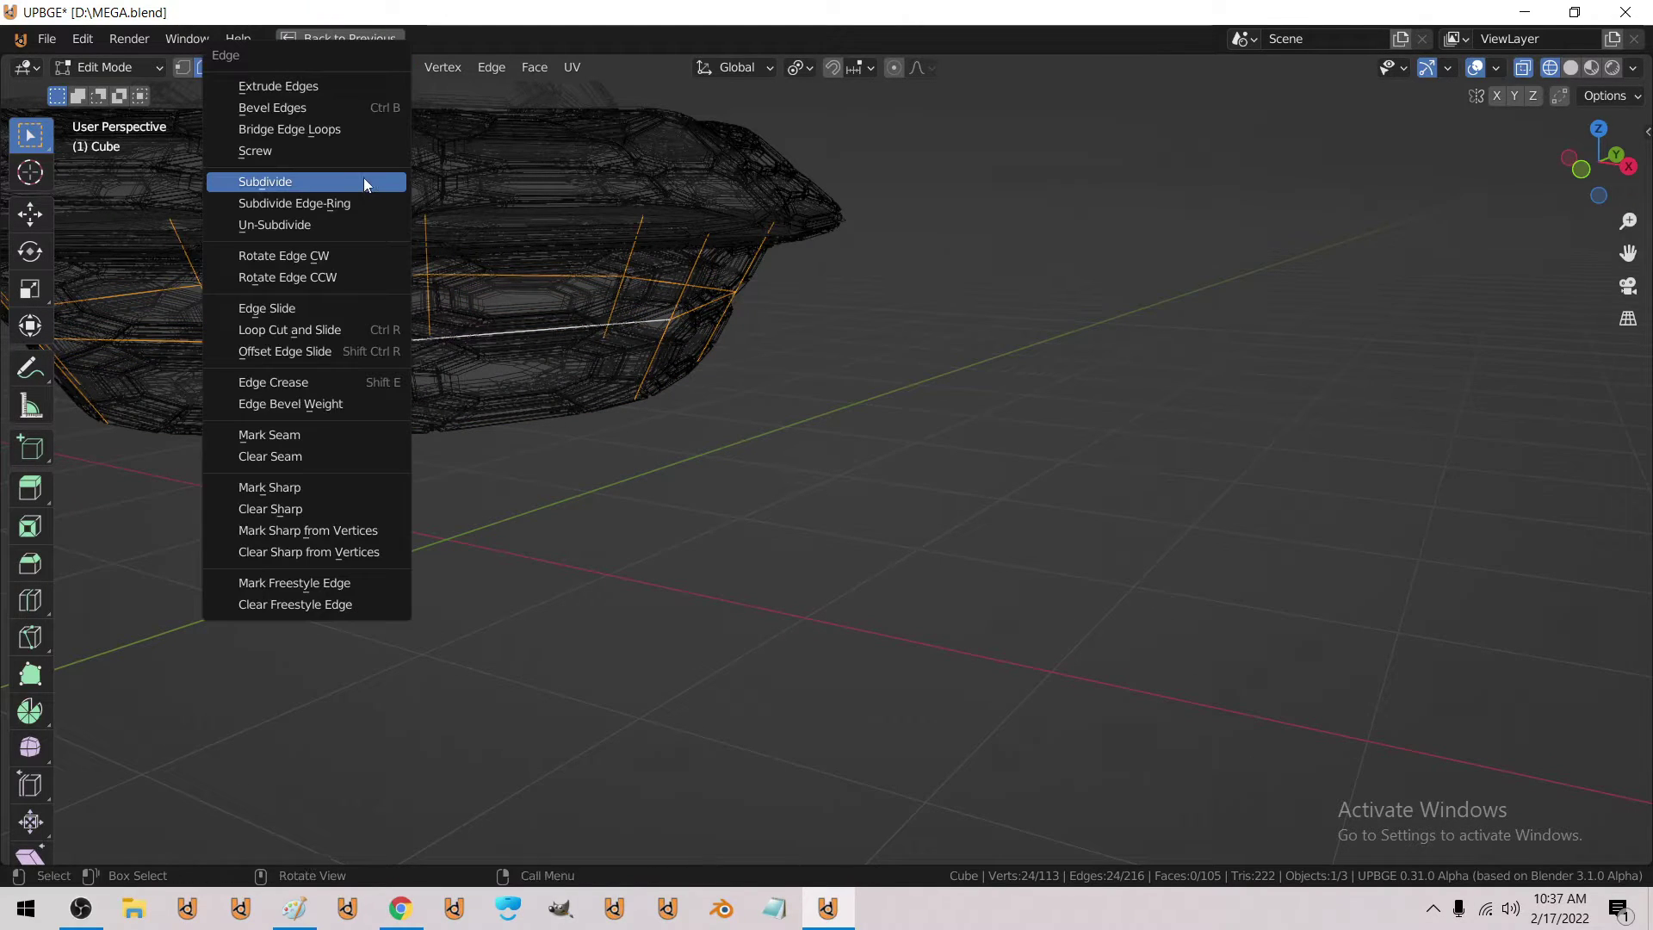
pyautogui.click(363, 177)
# Return to solid shading, then preview the hexagon panel texture in rendered shading.
pyautogui.press('z')
pyautogui.click(516, 307)
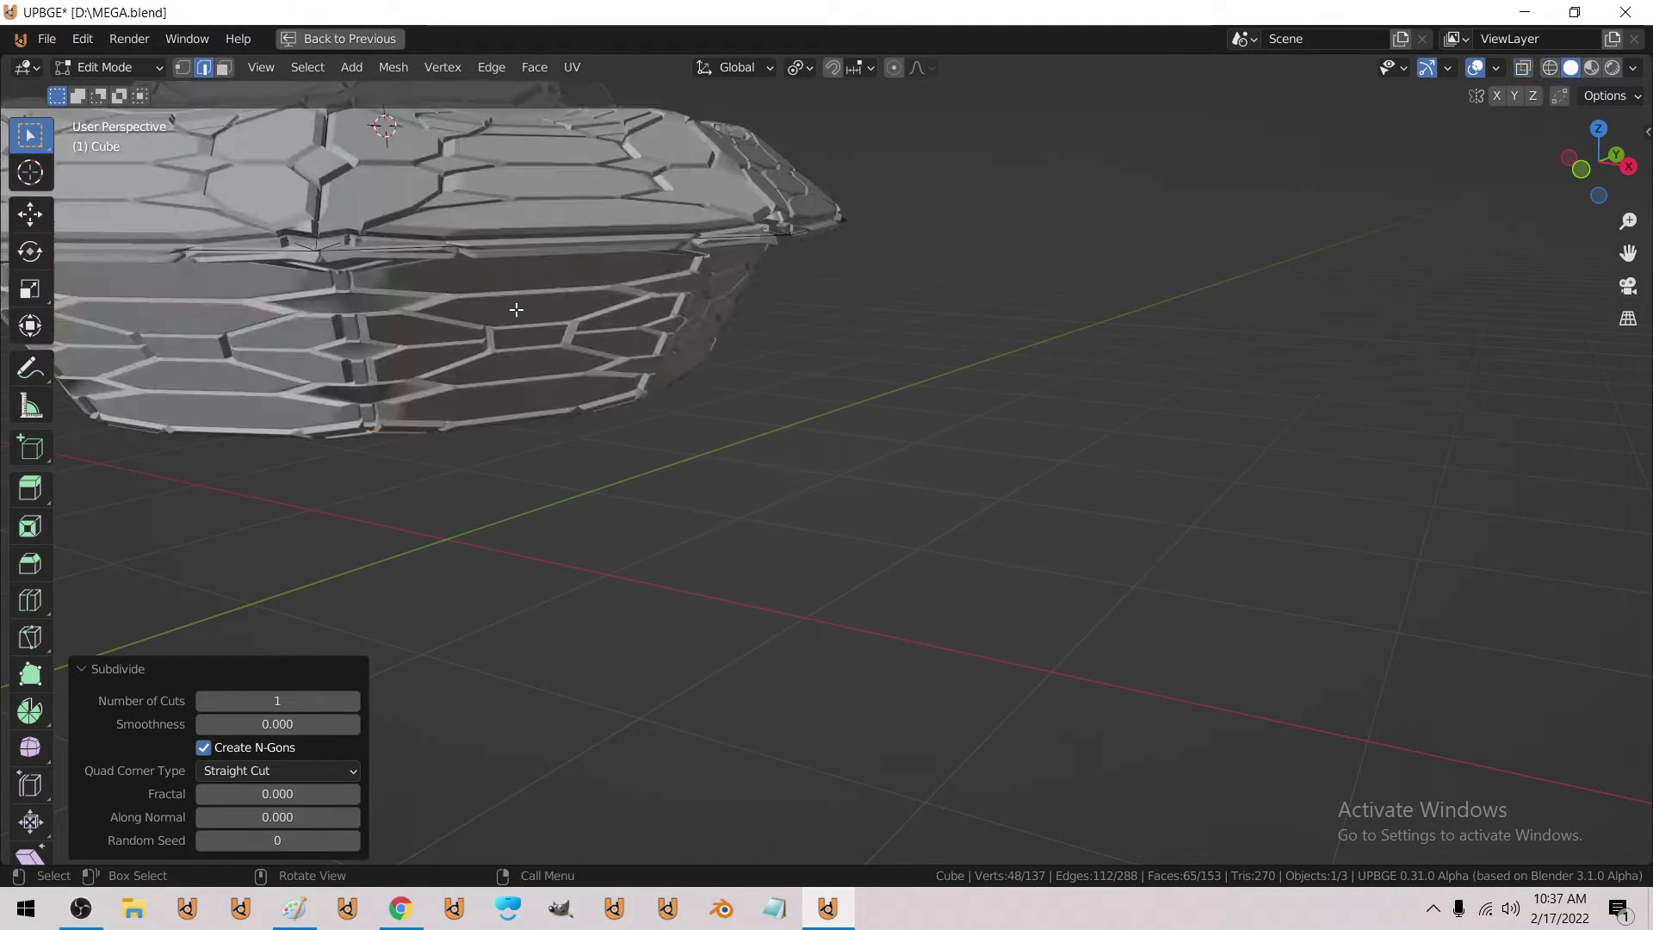
pyautogui.moveTo(517, 310)
pyautogui.mouseDown(button='middle')
pyautogui.moveTo(764, 310)
pyautogui.moveTo(616, 306)
pyautogui.moveTo(517, 362)
pyautogui.moveTo(379, 324)
pyautogui.moveTo(347, 347)
pyautogui.mouseUp(button='middle')
pyautogui.click(1613, 68)
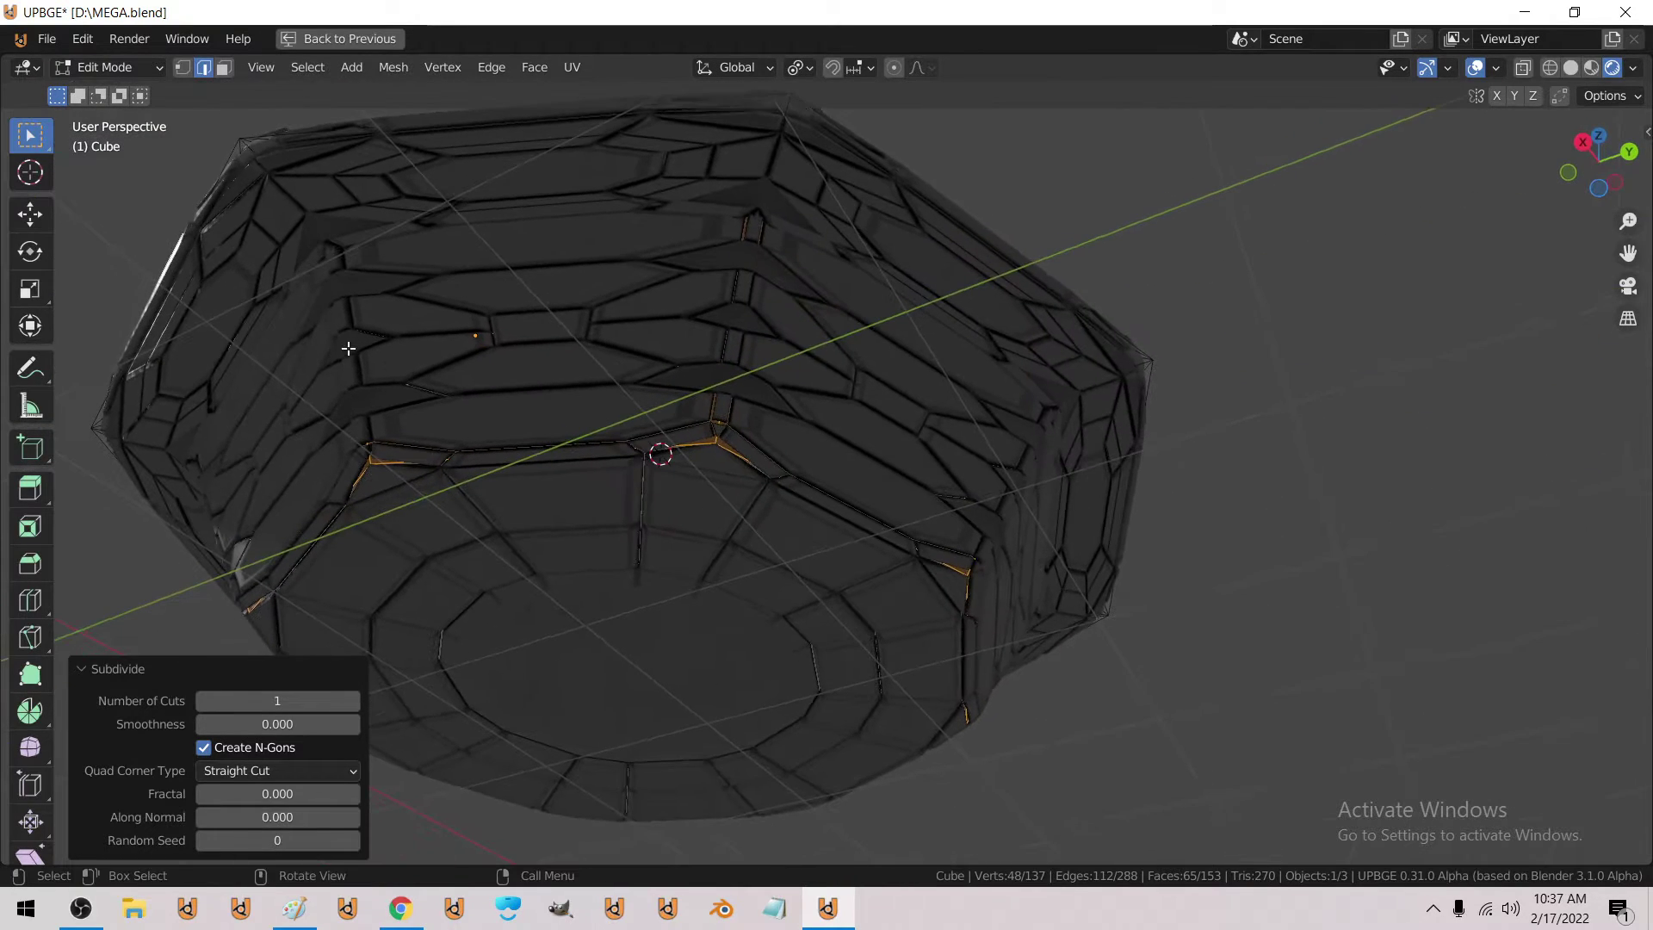
# Undo the extra subdivision and return to solid shading.
pyautogui.hotkey('ctrl', 'z')
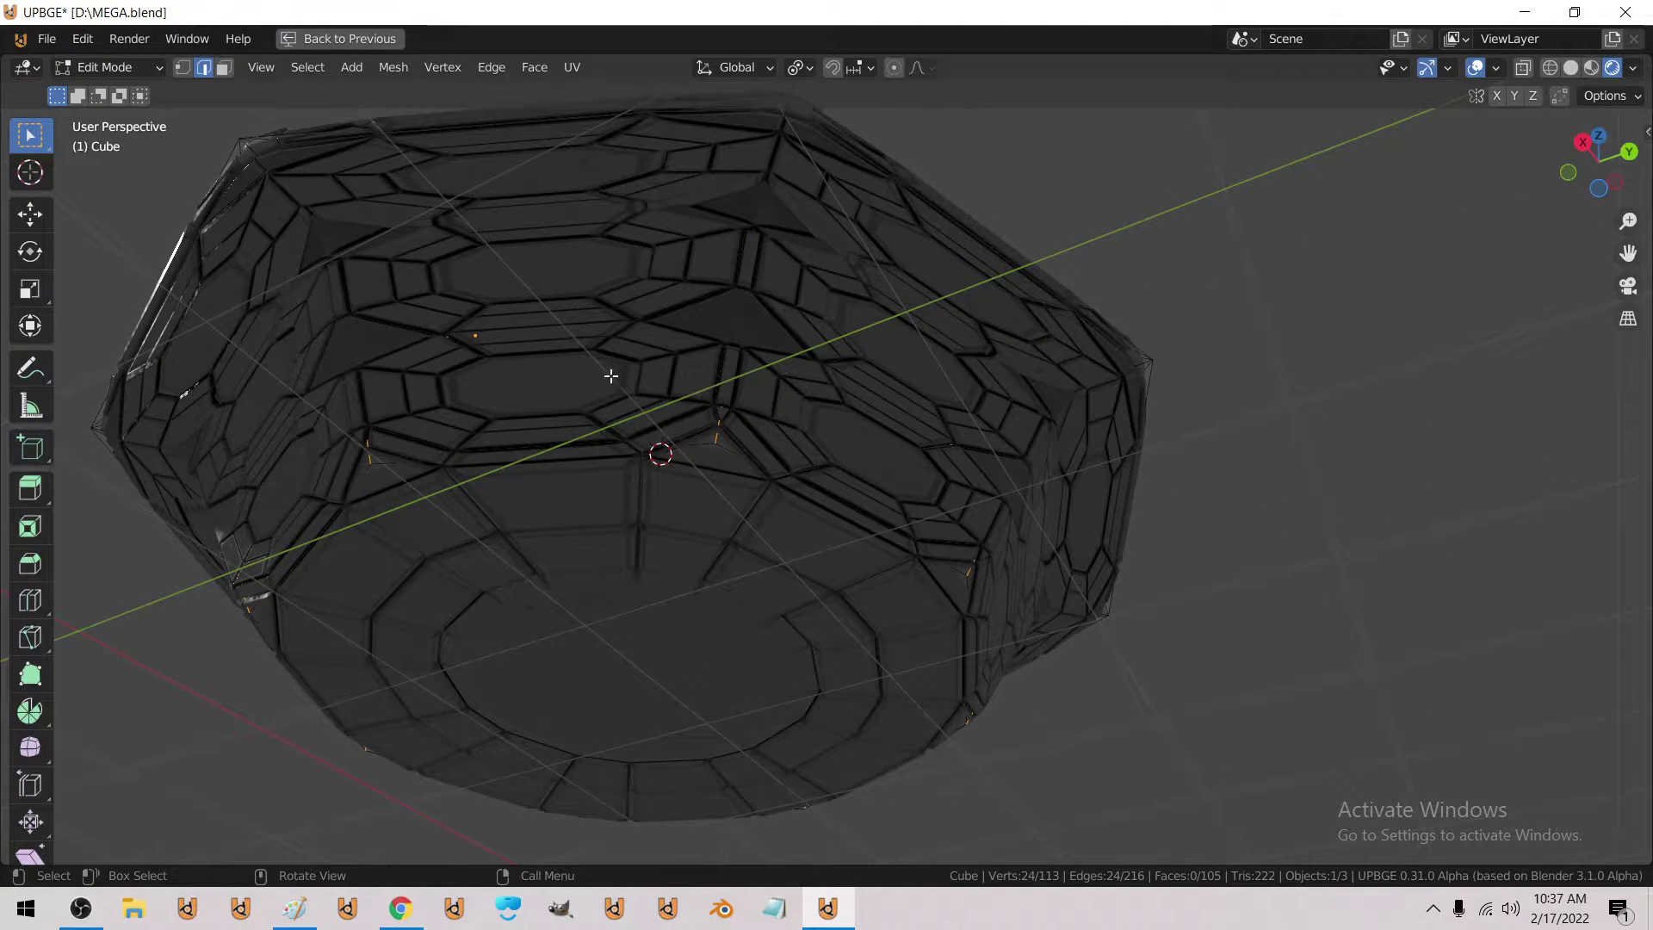
pyautogui.press('z')
pyautogui.click(751, 379)
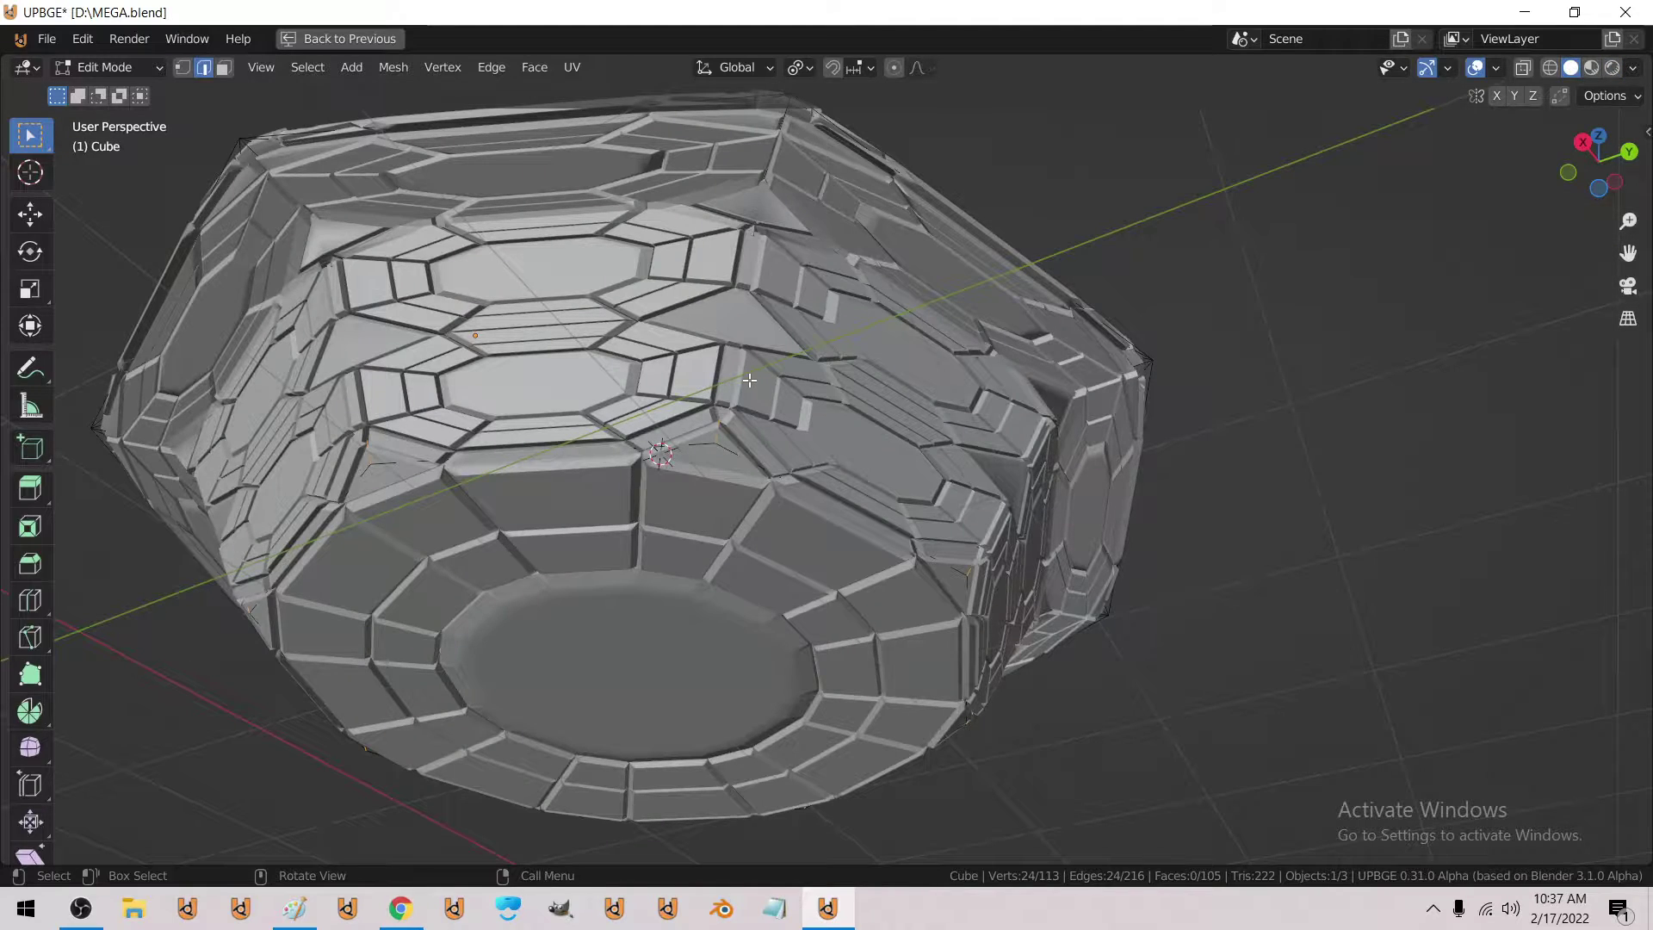
# Poke the ring of eight underside faces into triangle fans, giving 121 vertices.
pyautogui.press('3')
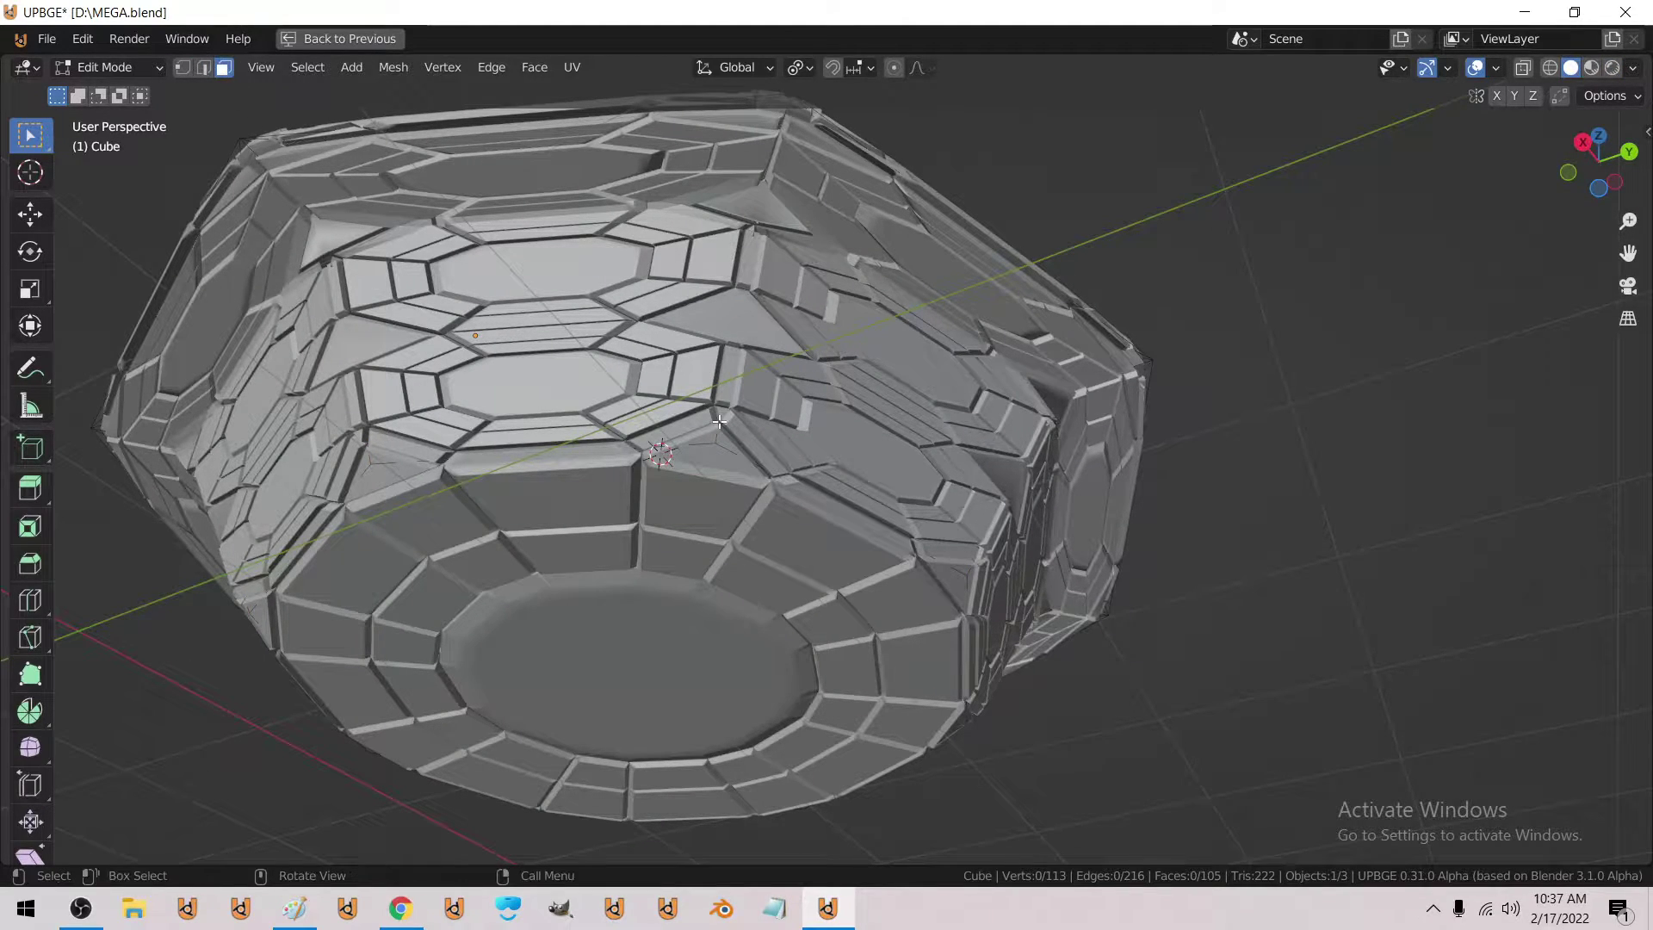
pyautogui.keyDown('alt'); pyautogui.click(713, 421); pyautogui.keyUp('alt')
pyautogui.click(530, 67)
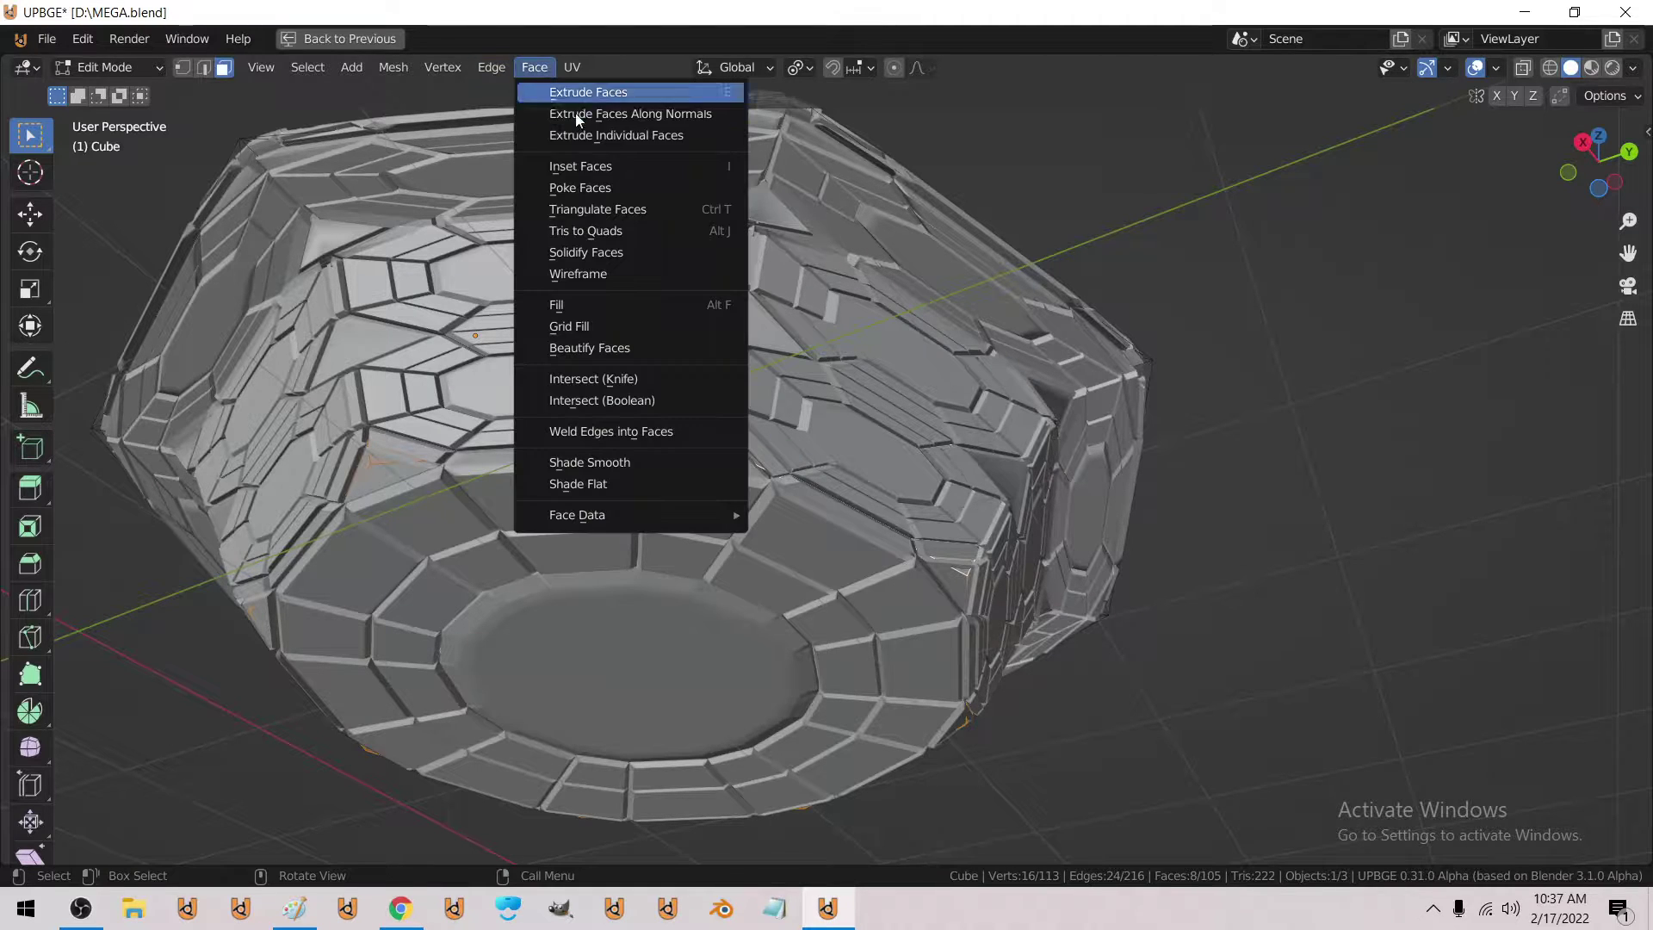
pyautogui.click(600, 189)
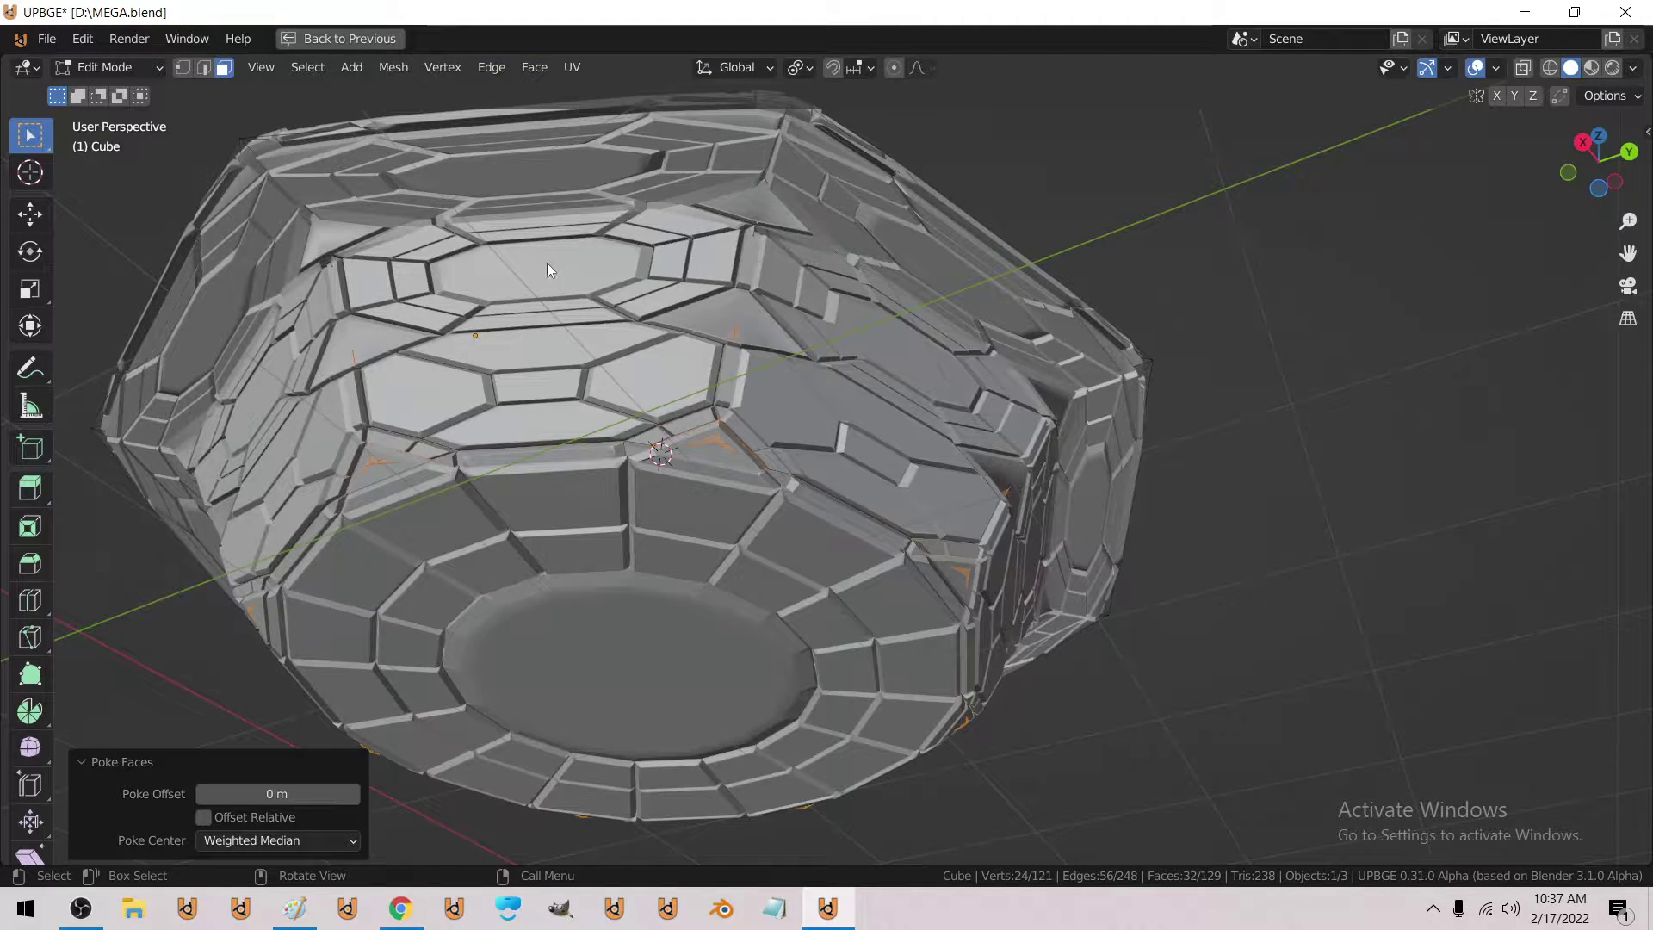
pyautogui.press('Tab')
pyautogui.moveTo(503, 276)
pyautogui.mouseDown(button='middle')
pyautogui.moveTo(596, 321)
pyautogui.moveTo(463, 300)
pyautogui.moveTo(644, 408)
pyautogui.mouseUp(button='middle')
pyautogui.moveTo(725, 212); pyautogui.dragTo(512, 254, button='middle')
pyautogui.press('Tab')
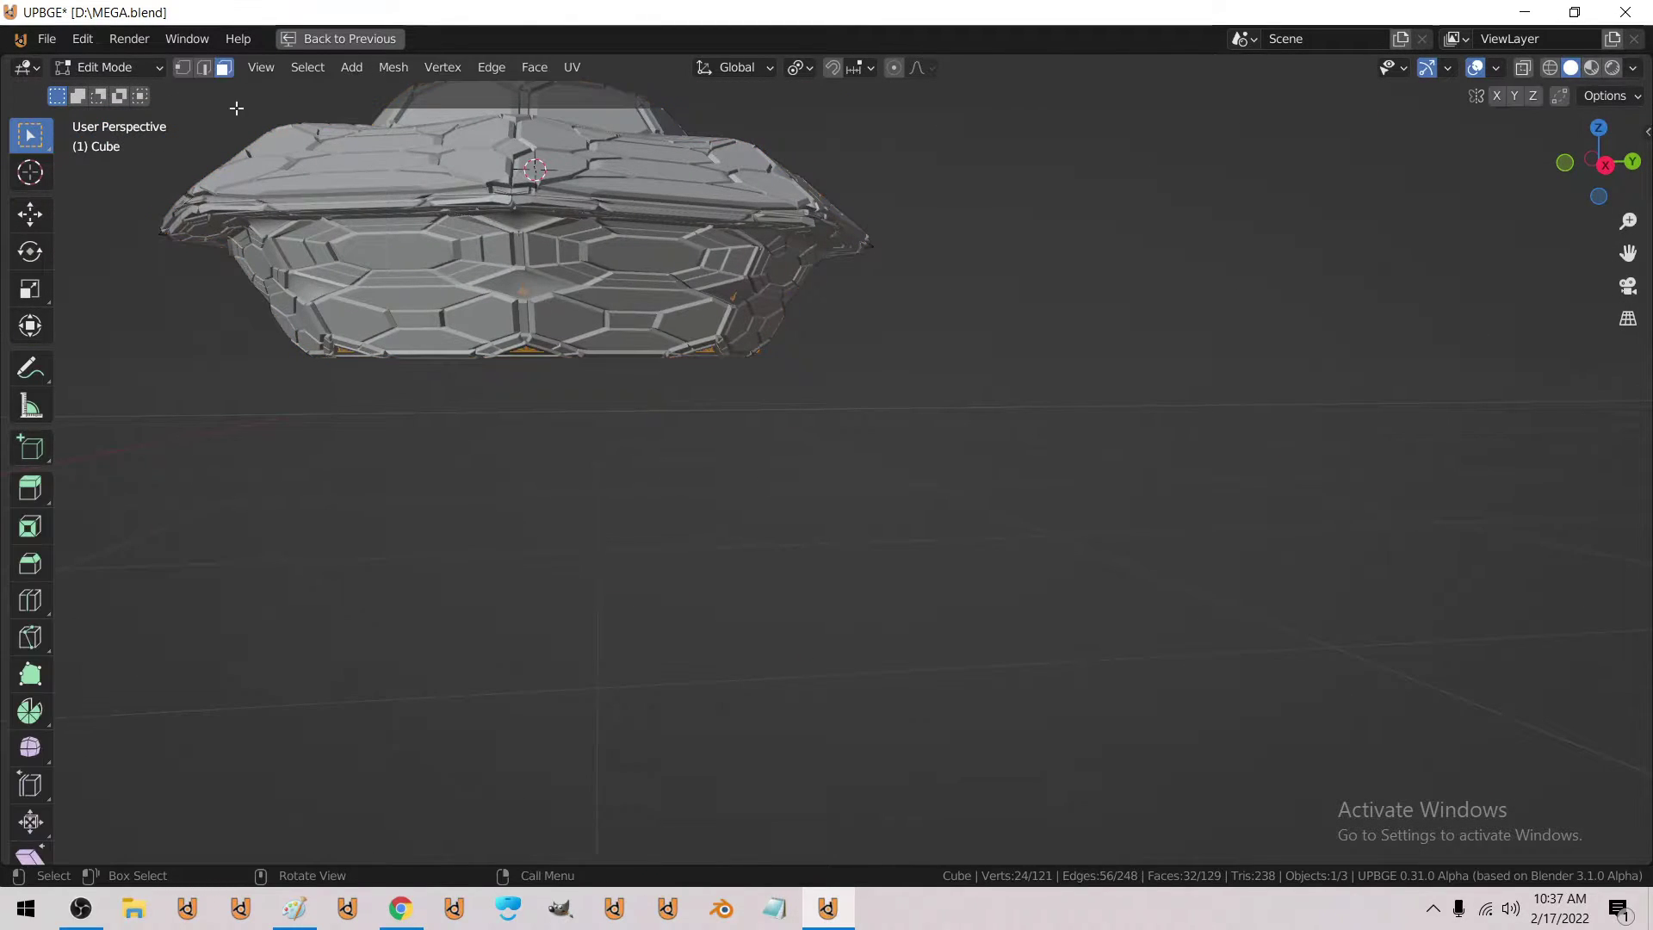
# In wireframe view, subdivide an edge ring on the side band once, giving 129 vertices.
pyautogui.click(529, 263)
pyautogui.keyDown('ctrl'); pyautogui.keyDown('alt'); pyautogui.click(516, 254); pyautogui.keyUp('alt'); pyautogui.keyUp('ctrl')
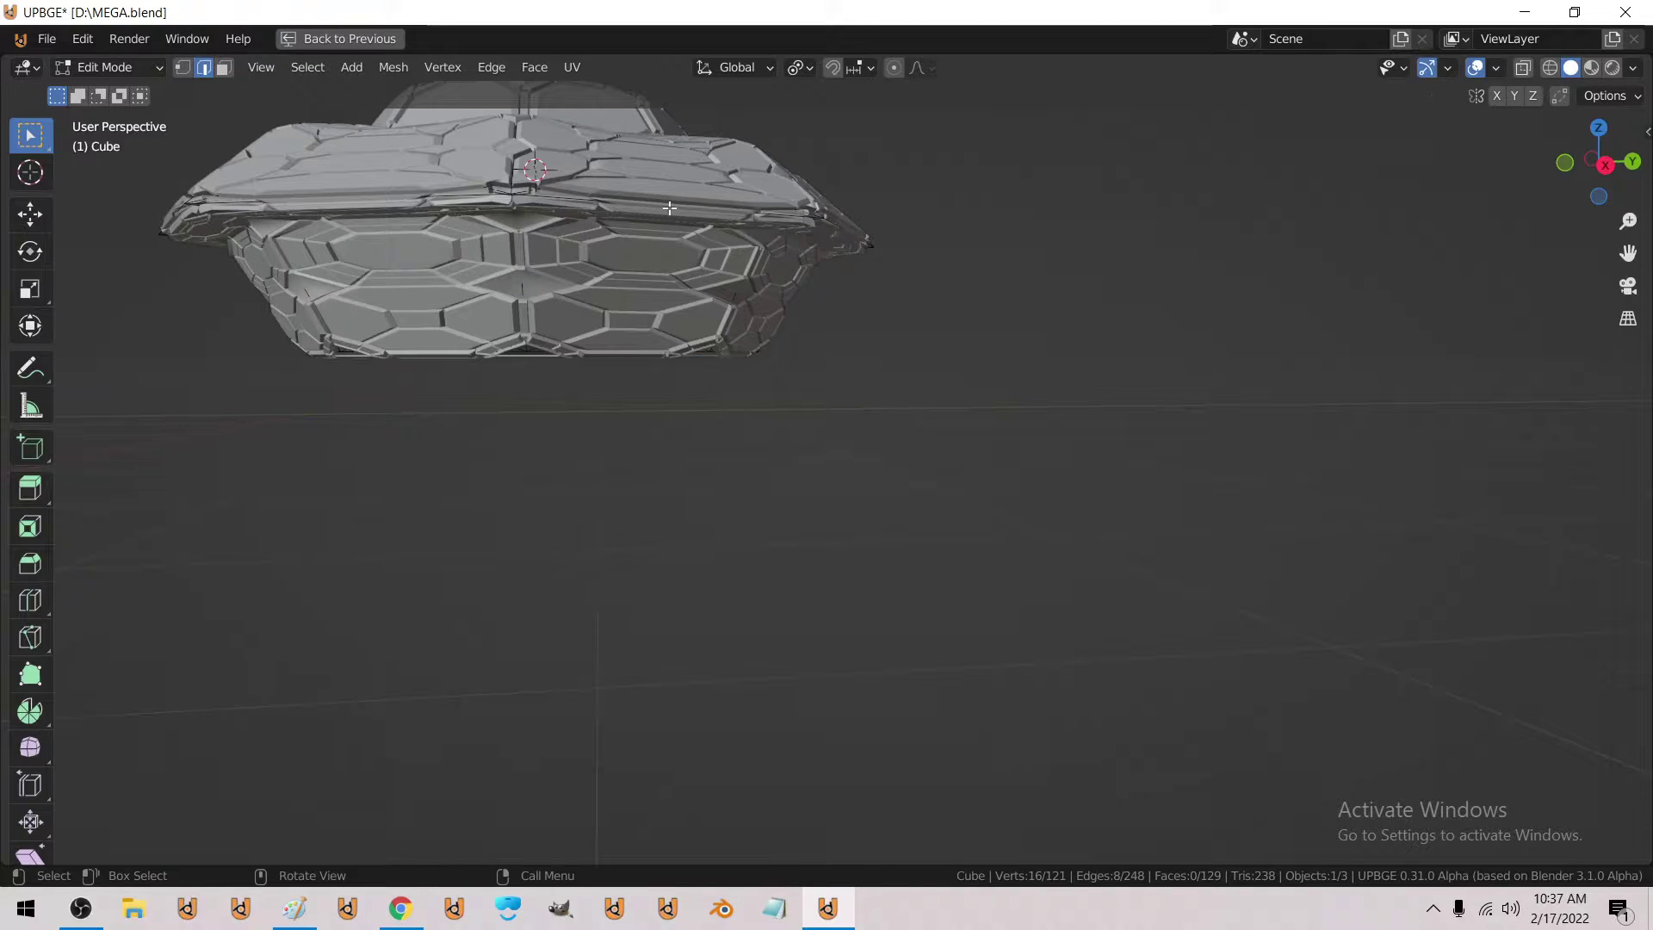
pyautogui.press('z')
pyautogui.click(496, 205)
pyautogui.moveTo(525, 248); pyautogui.dragTo(648, 279, button='middle')
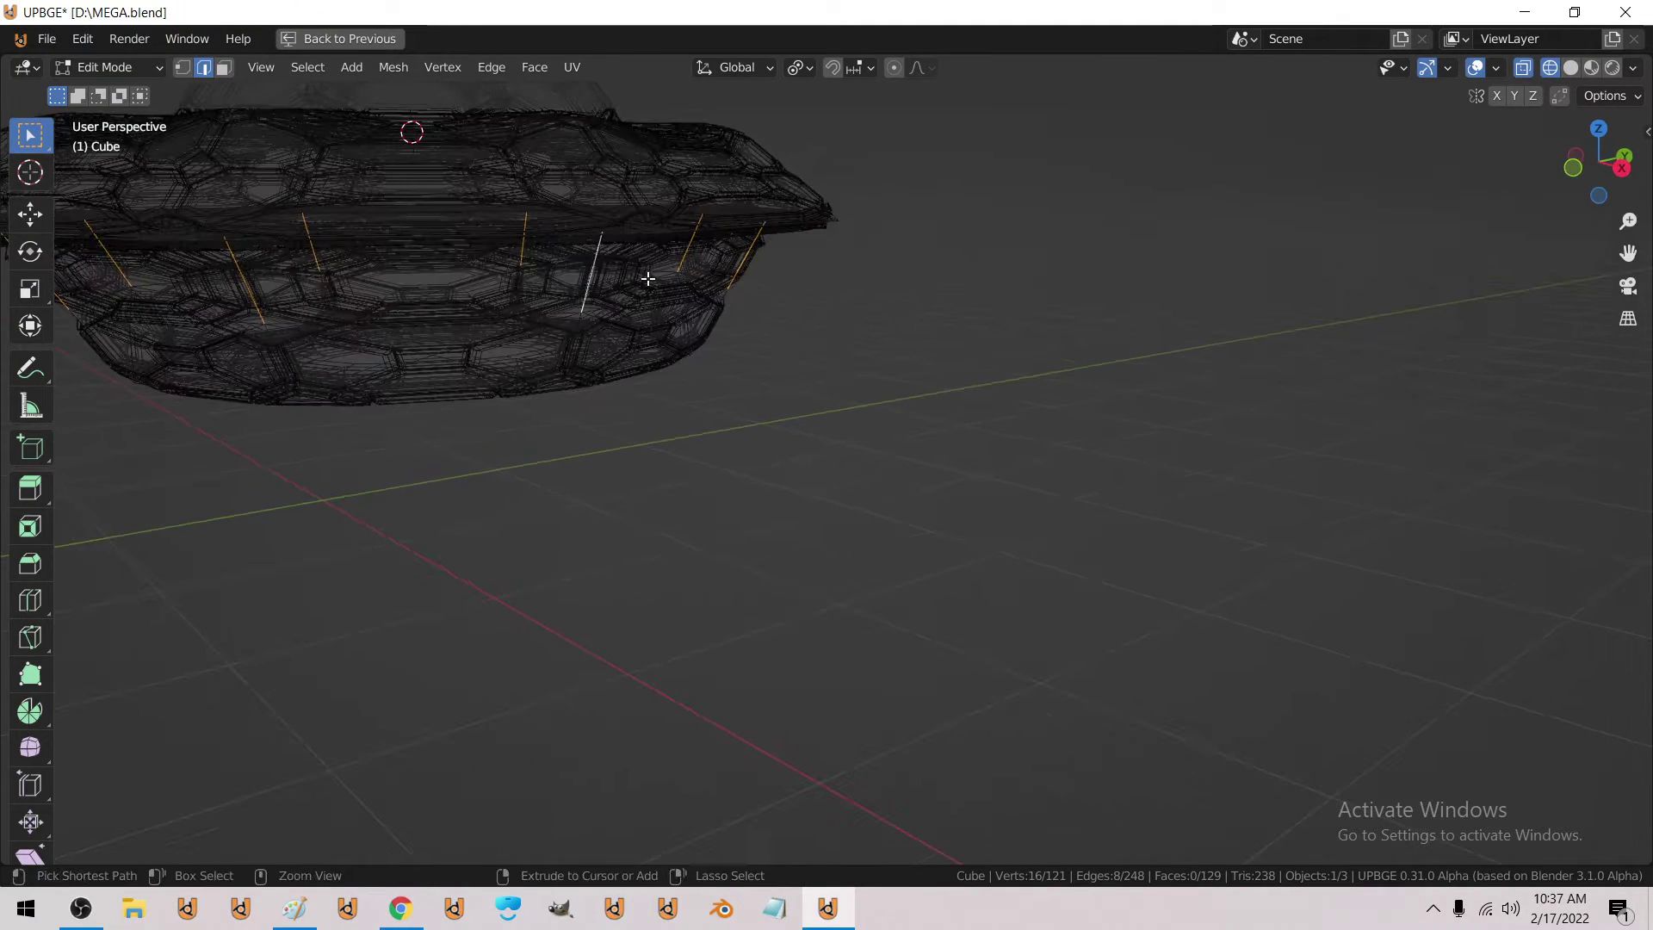
pyautogui.hotkey('ctrl', 'e')
pyautogui.click(643, 277)
# Return to solid shading, leave Edit Mode, and preview the base in rendered shading.
pyautogui.press('z')
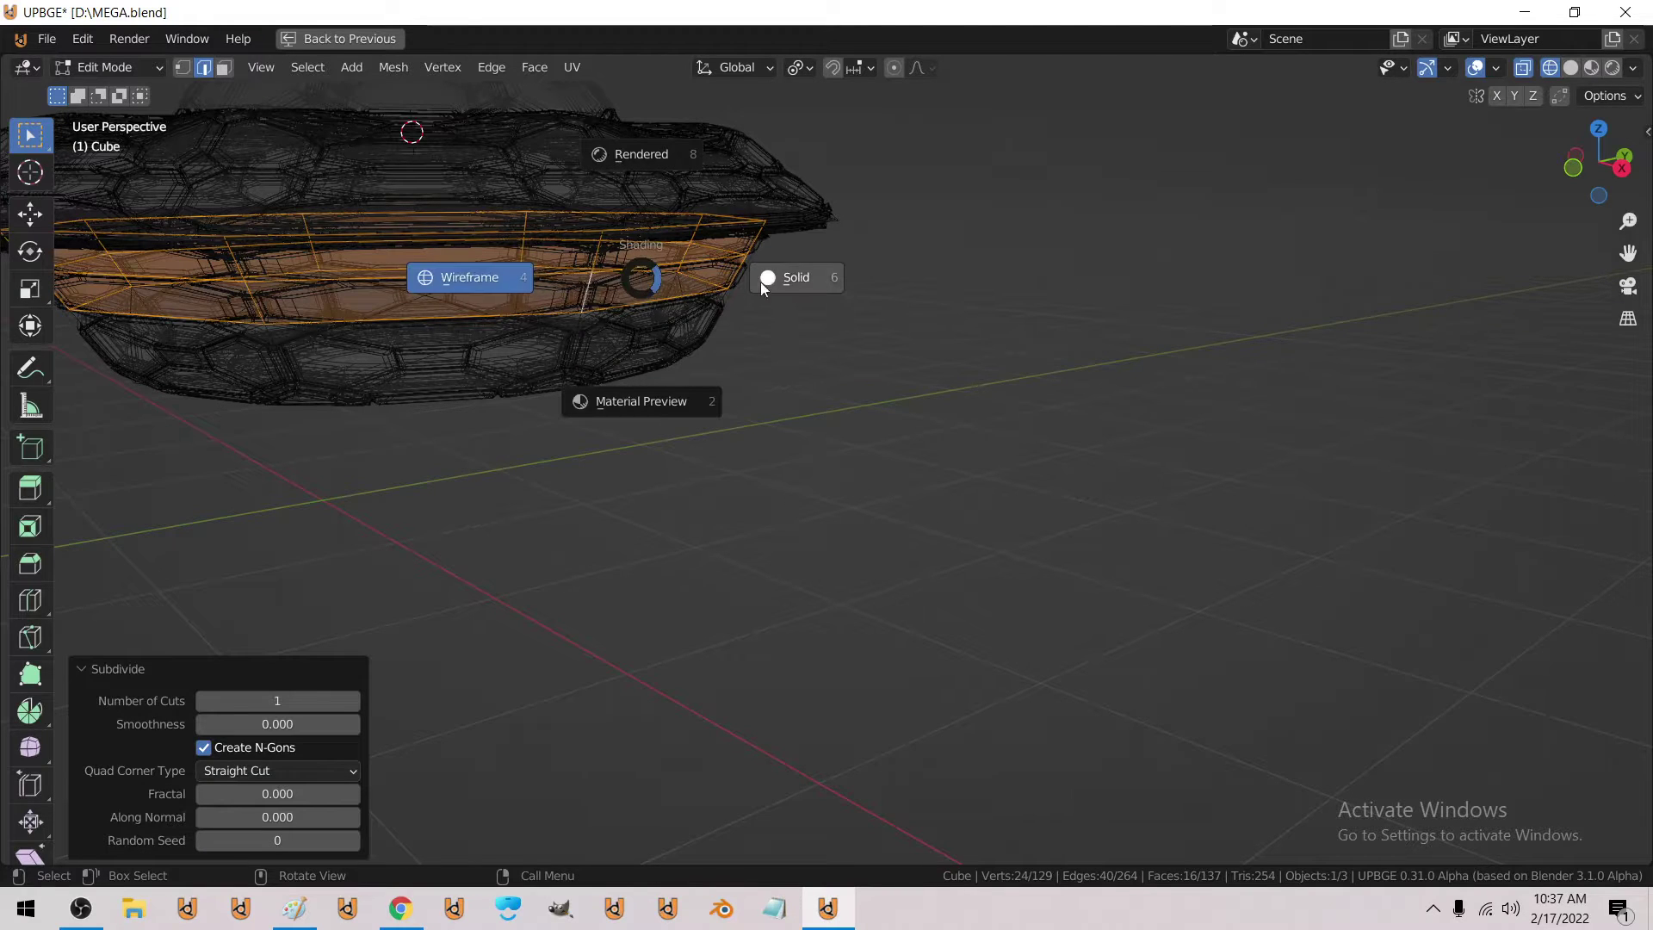
pyautogui.click(790, 281)
pyautogui.moveTo(787, 280); pyautogui.dragTo(1100, 286, button='middle')
pyautogui.press('Tab')
pyautogui.click(1612, 68)
pyautogui.moveTo(654, 336)
pyautogui.mouseDown(button='middle')
pyautogui.moveTo(611, 346)
pyautogui.moveTo(764, 169)
pyautogui.moveTo(666, 303)
pyautogui.moveTo(554, 328)
pyautogui.moveTo(494, 250)
pyautogui.moveTo(462, 284)
pyautogui.mouseUp(button='middle')
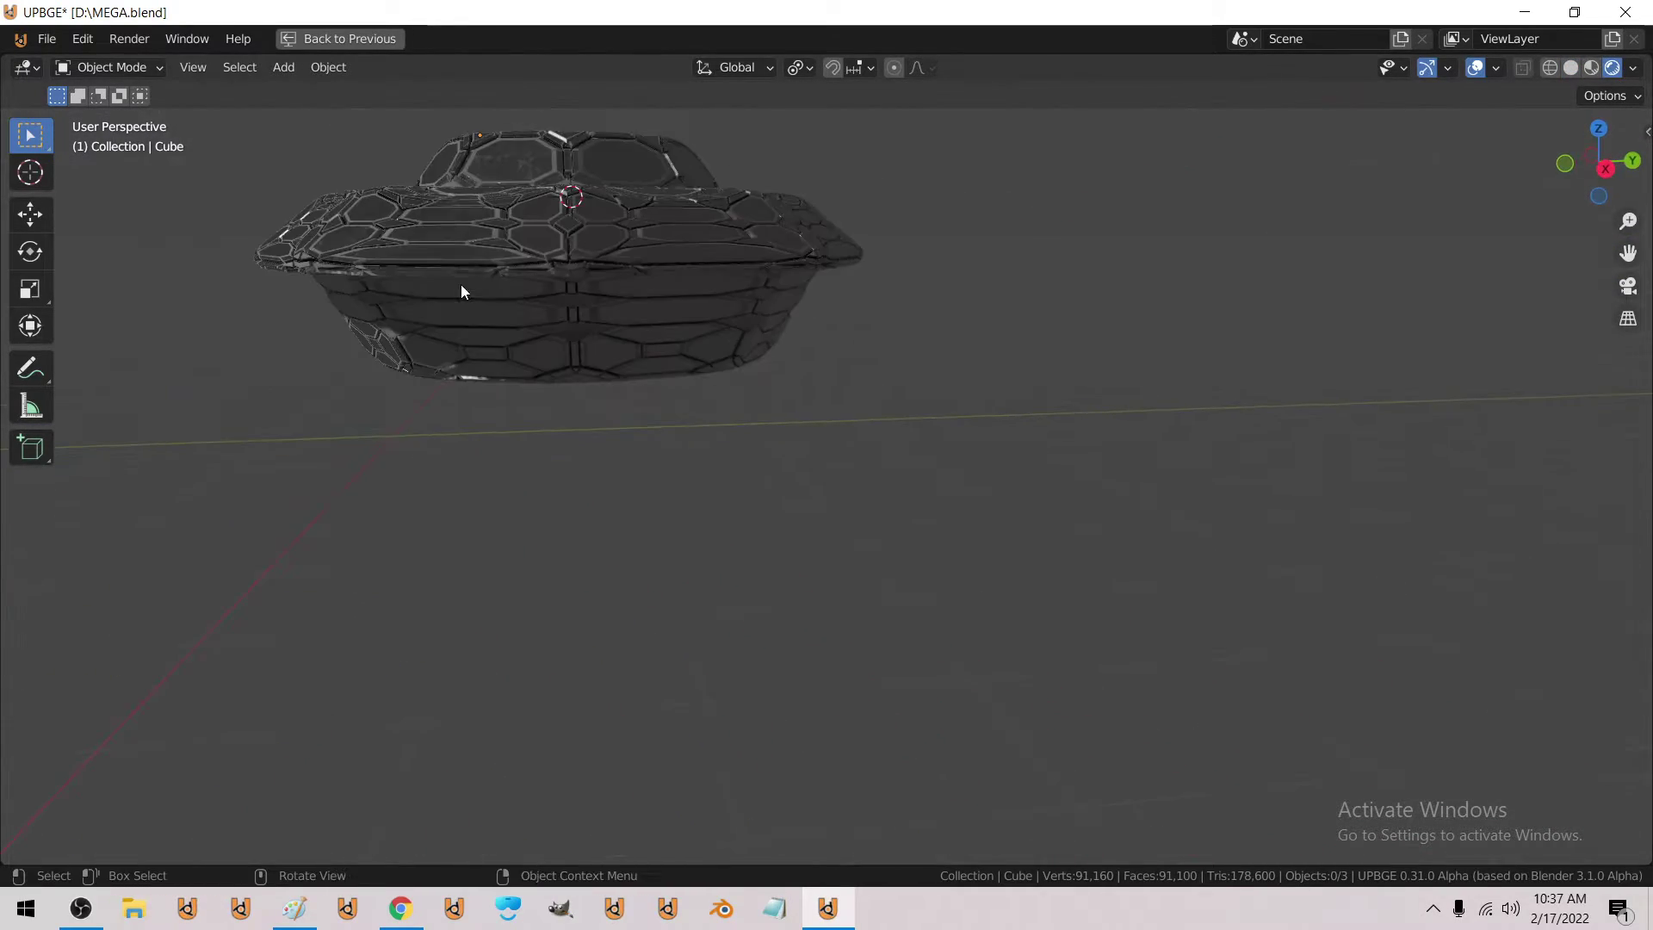
# Duplicate the saucer base in place.
pyautogui.click(602, 308)
pyautogui.moveTo(604, 316); pyautogui.dragTo(594, 301, button='middle')
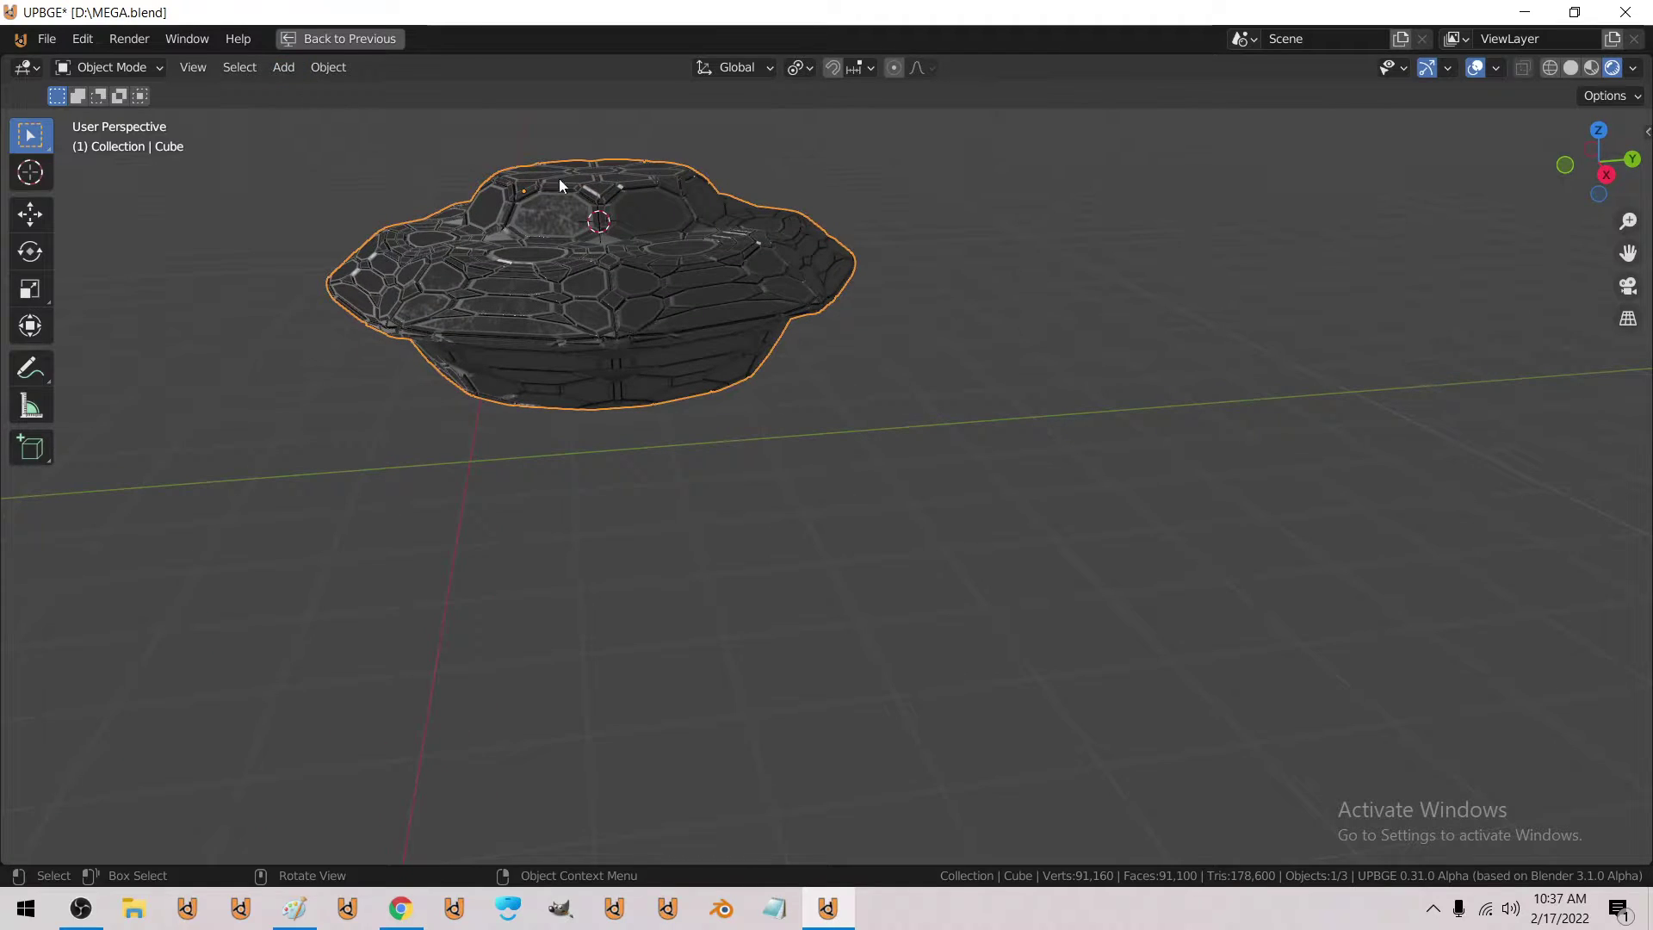
pyautogui.moveTo(560, 185); pyautogui.dragTo(634, 232, button='middle')
pyautogui.hotkey('shift', 'd')
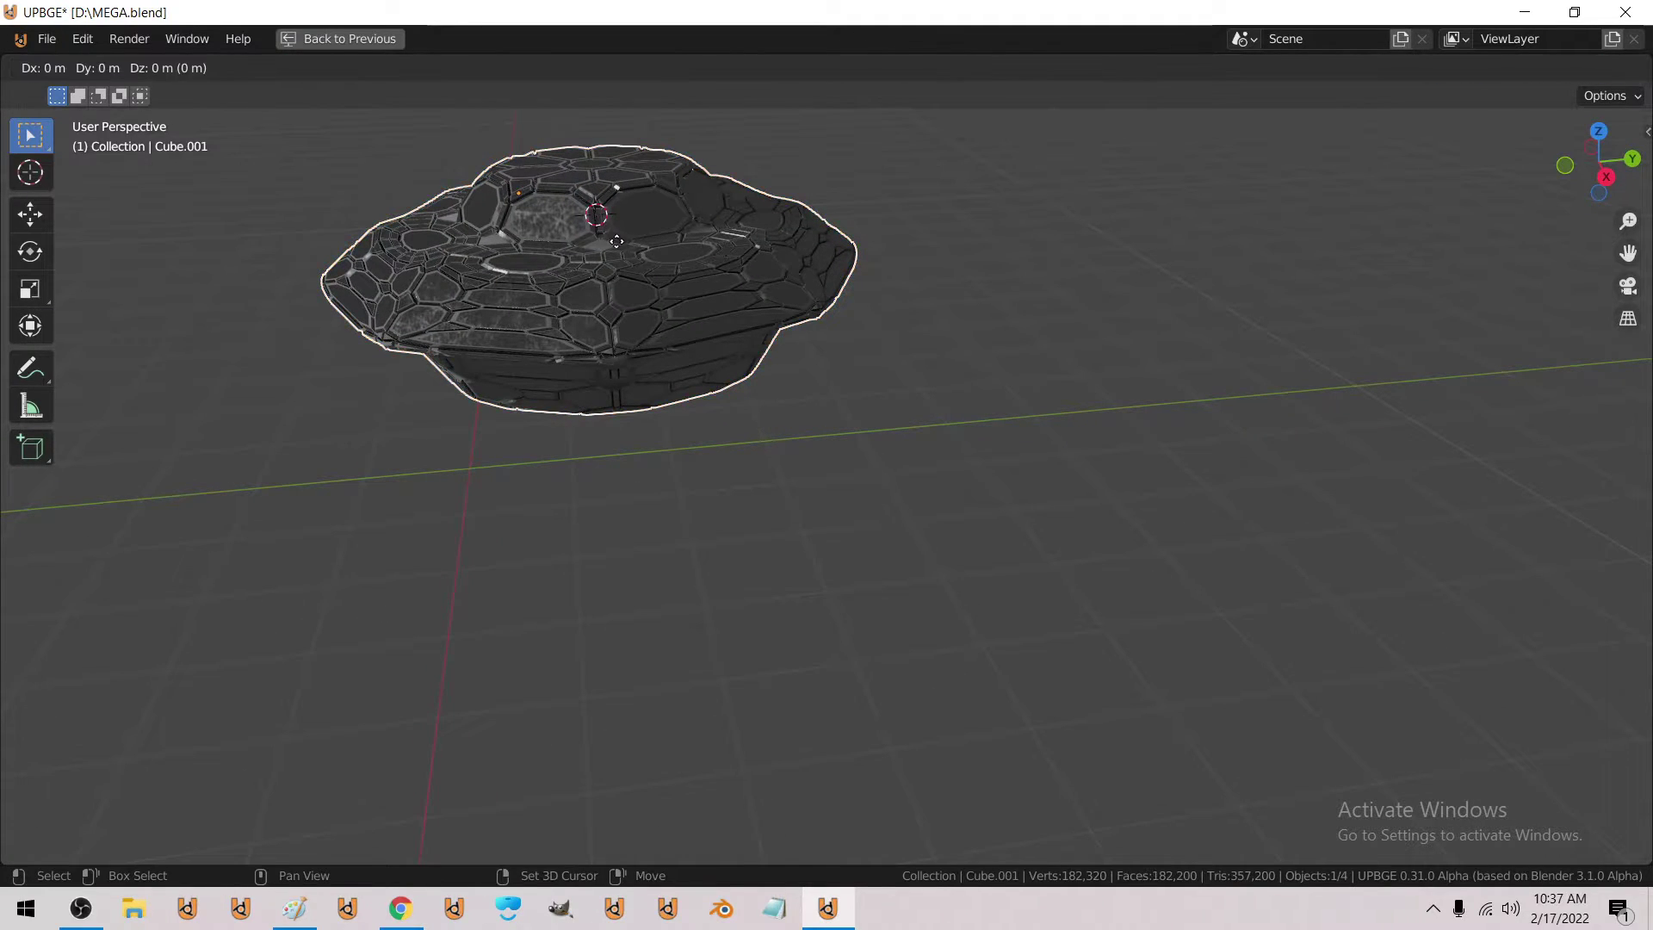
pyautogui.rightClick(616, 241)
# Replace the copy's mesh with a new cube by deleting its faces and adding a Cube.
pyautogui.press('Tab')
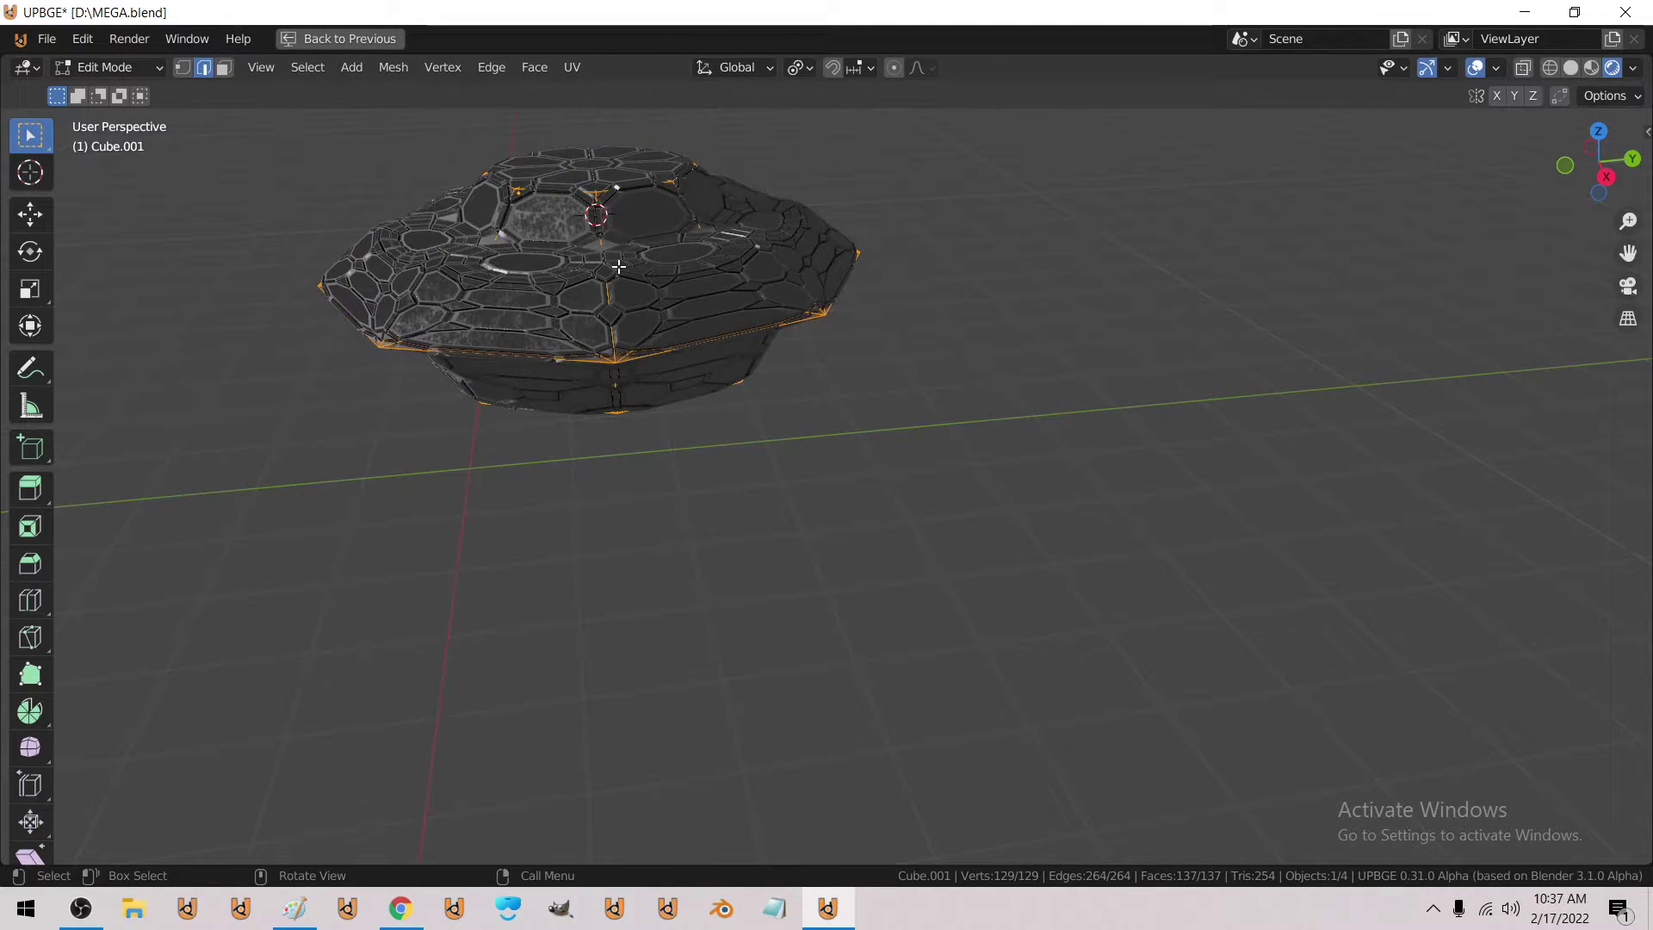
pyautogui.press('x')
pyautogui.click(617, 265)
pyautogui.click(351, 67)
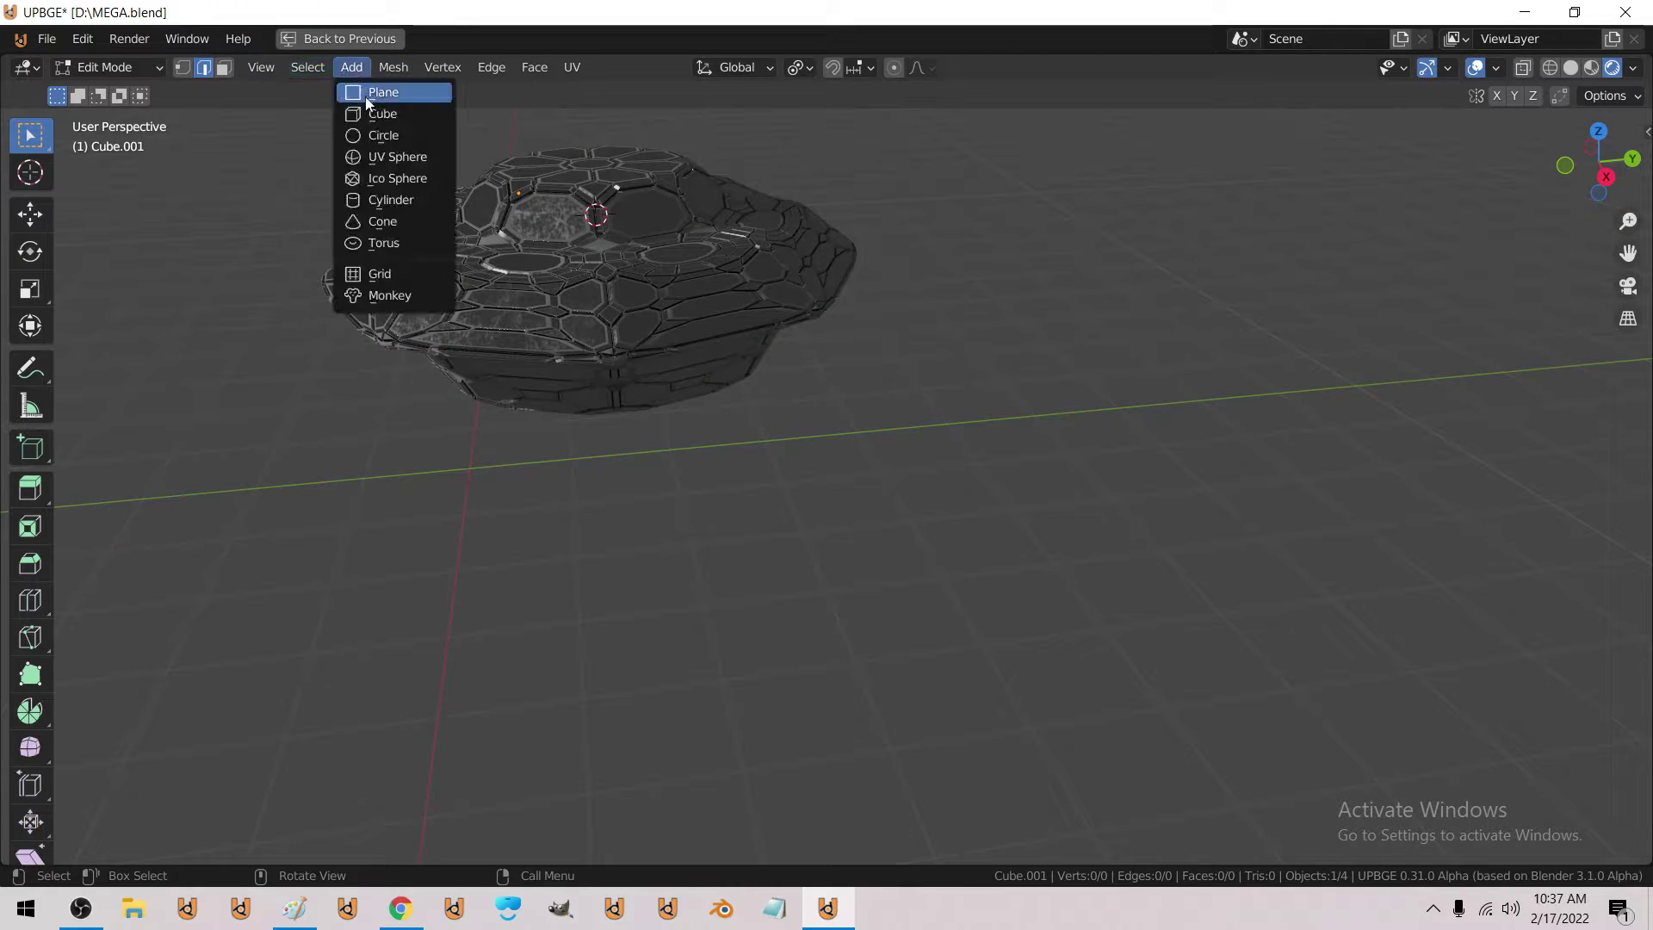
pyautogui.click(368, 113)
pyautogui.press('Tab')
# Raise the new box tier 1.5 m along Z above the saucer.
pyautogui.press('g')
pyautogui.press('z')
pyautogui.press('1')
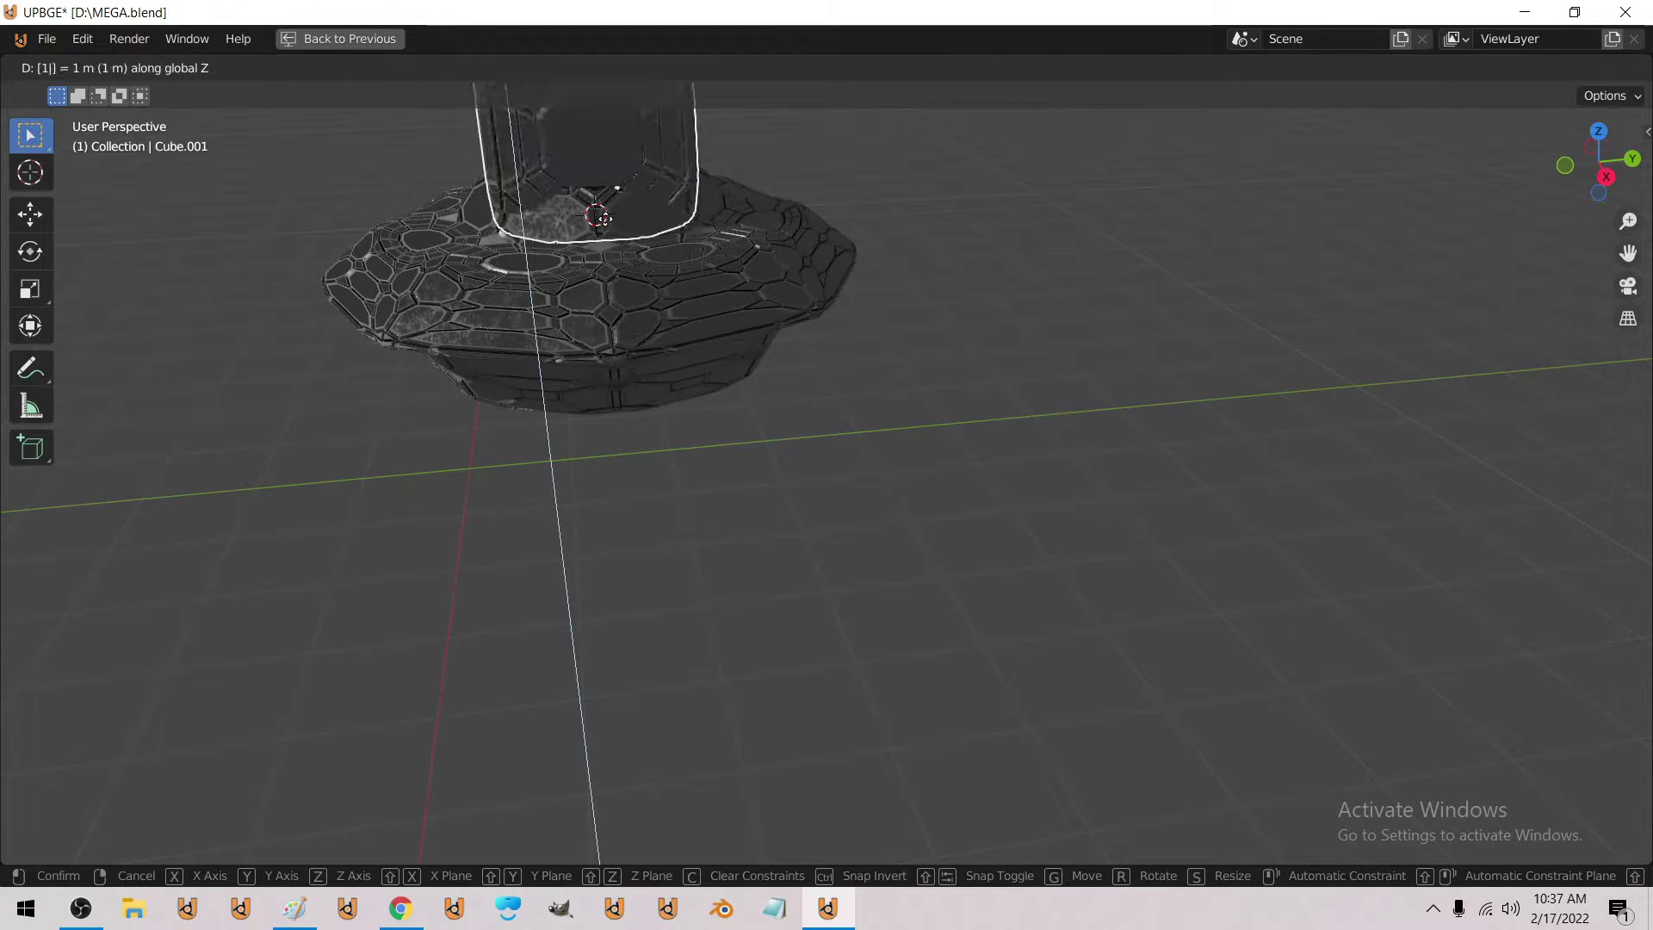
pyautogui.press('BackSpace')
pyautogui.press('2')
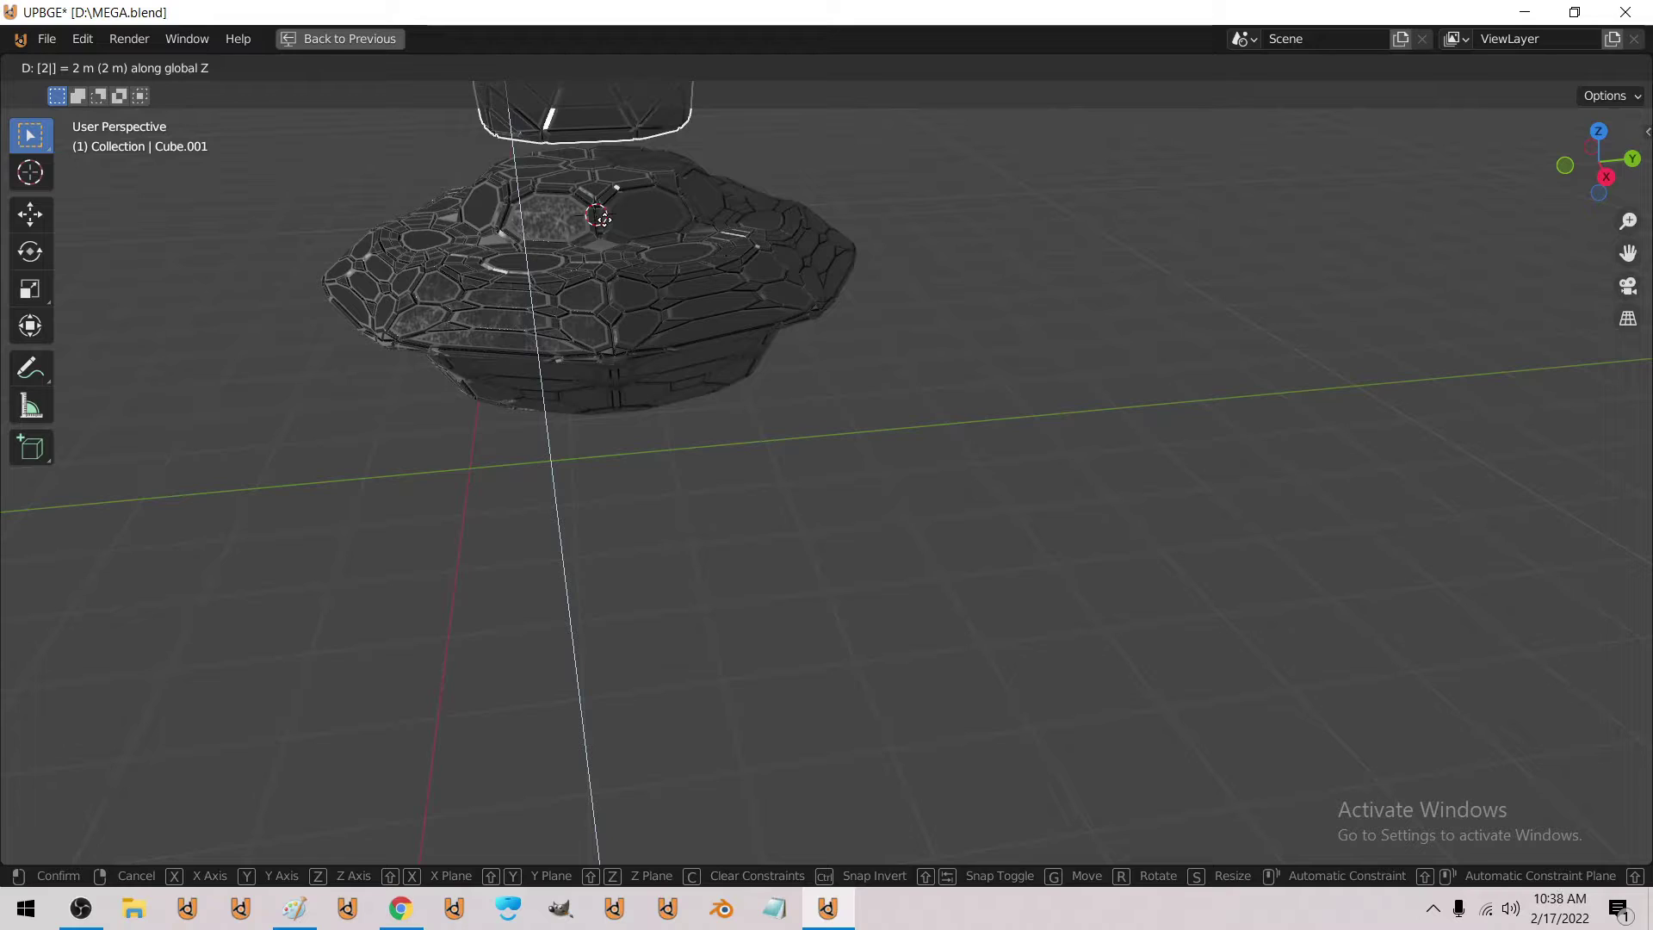
pyautogui.press('BackSpace')
pyautogui.write('1.5')
pyautogui.press('Return')
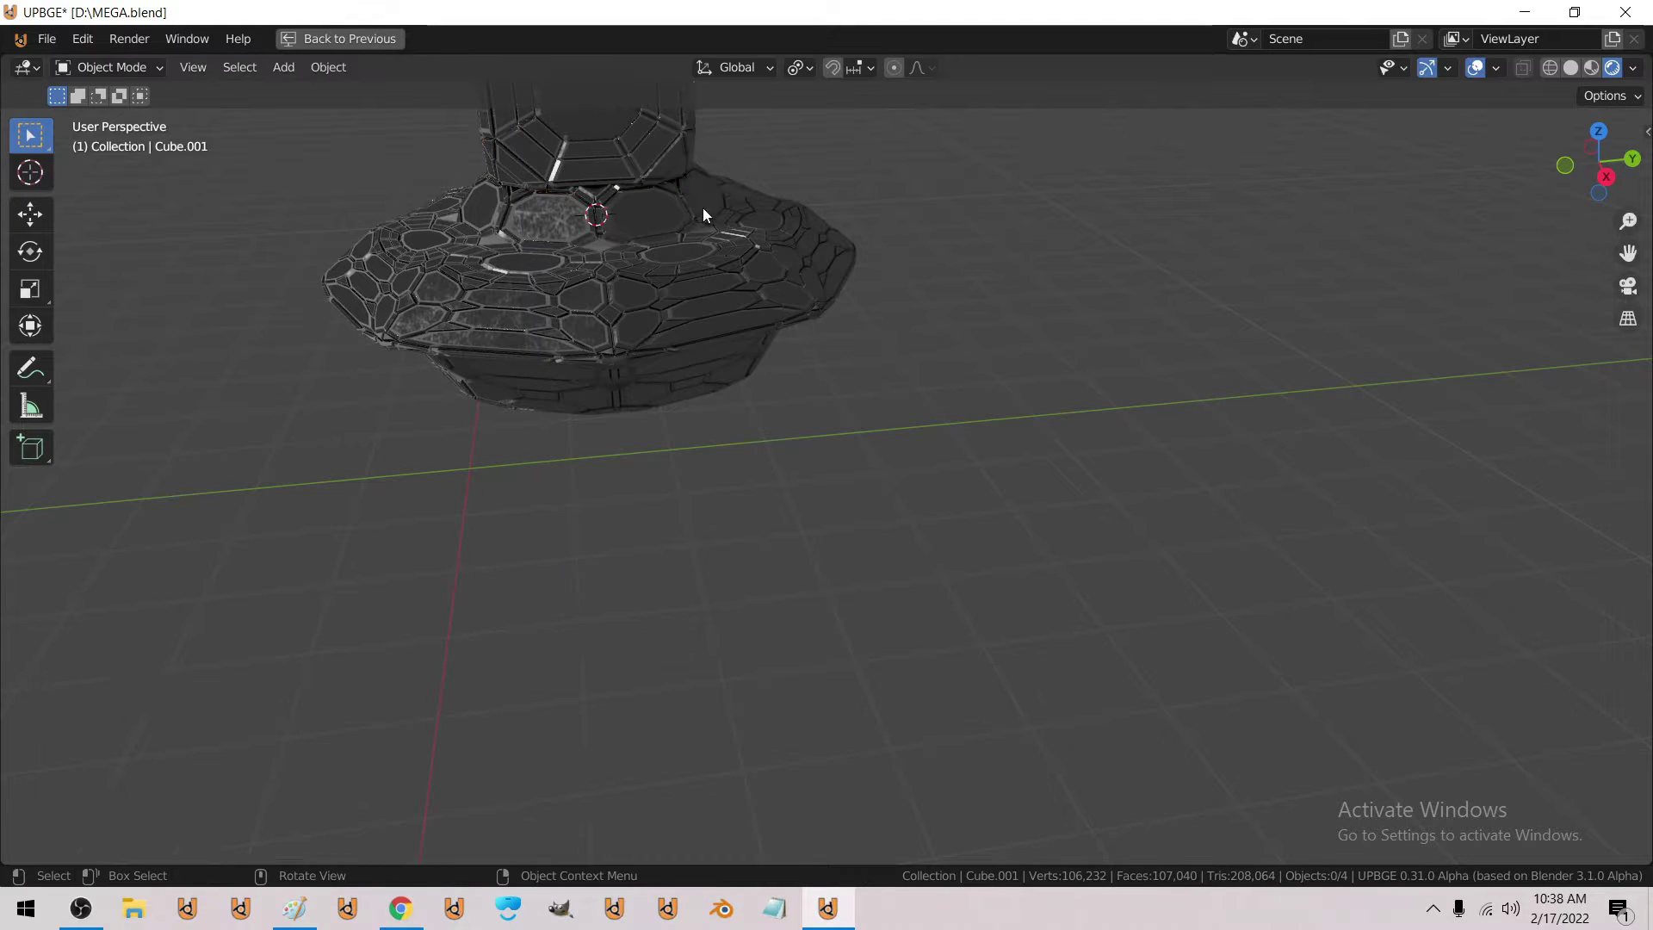
pyautogui.moveTo(702, 209); pyautogui.dragTo(759, 319, button='middle')
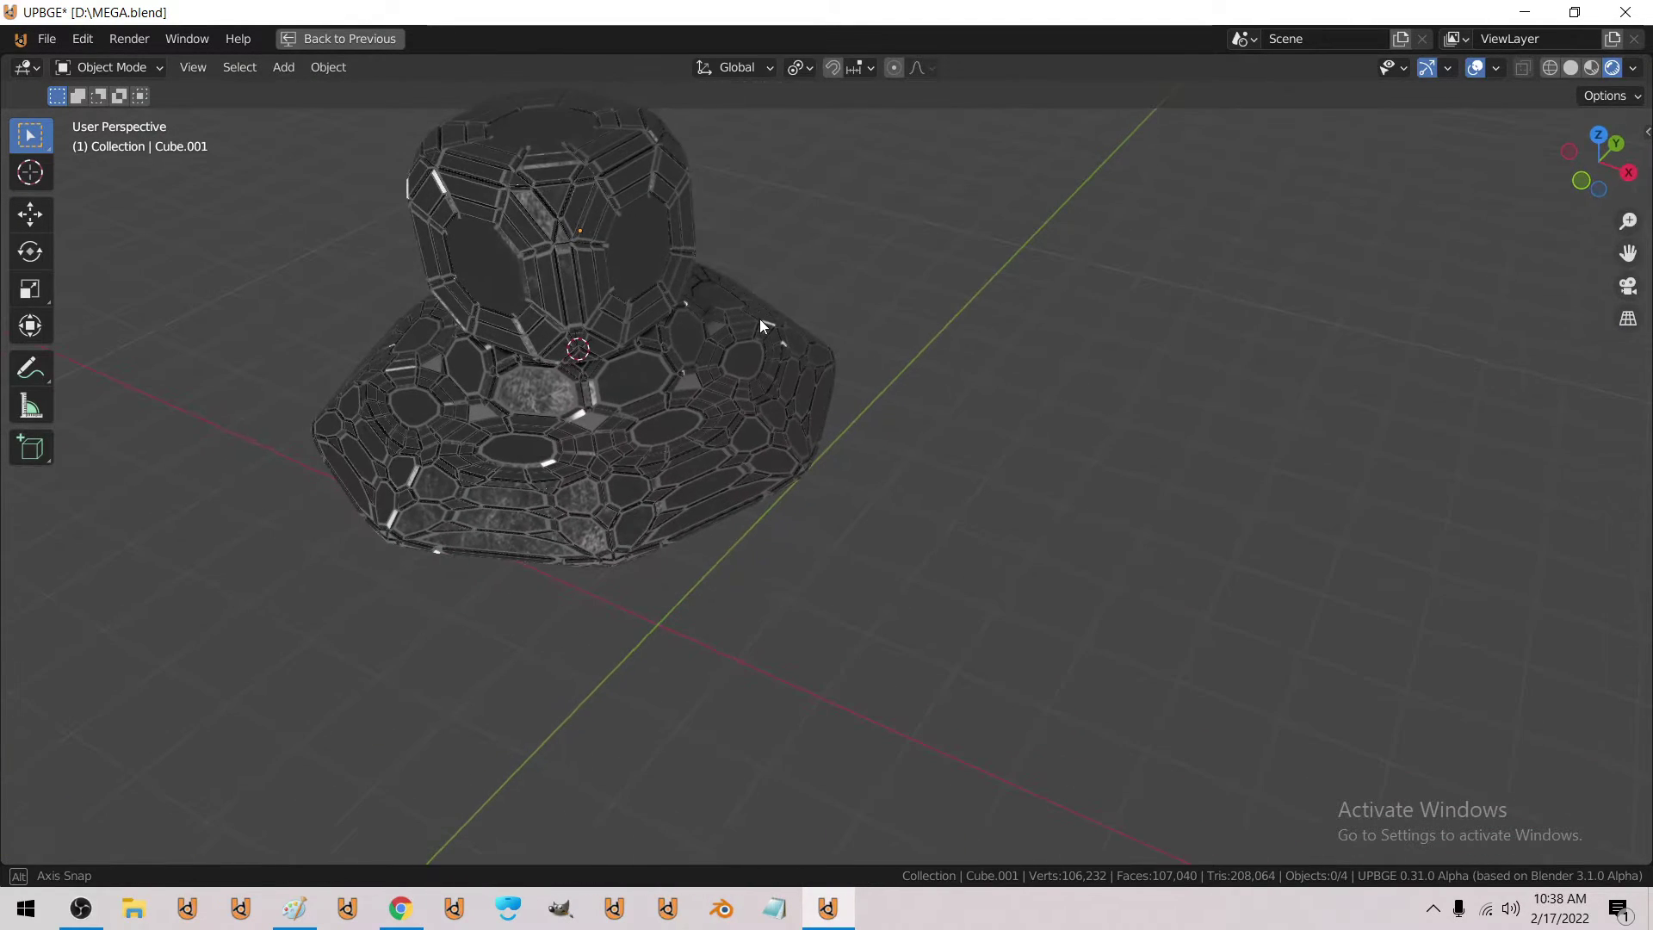
pyautogui.hotkey('ctrl', 'space')
pyautogui.hotkey('ctrl', 'space')
pyautogui.moveTo(623, 306); pyautogui.dragTo(702, 308, button='middle')
# Duplicate the box tier in place as Cube.002.
pyautogui.click(649, 388)
pyautogui.press('Tab')
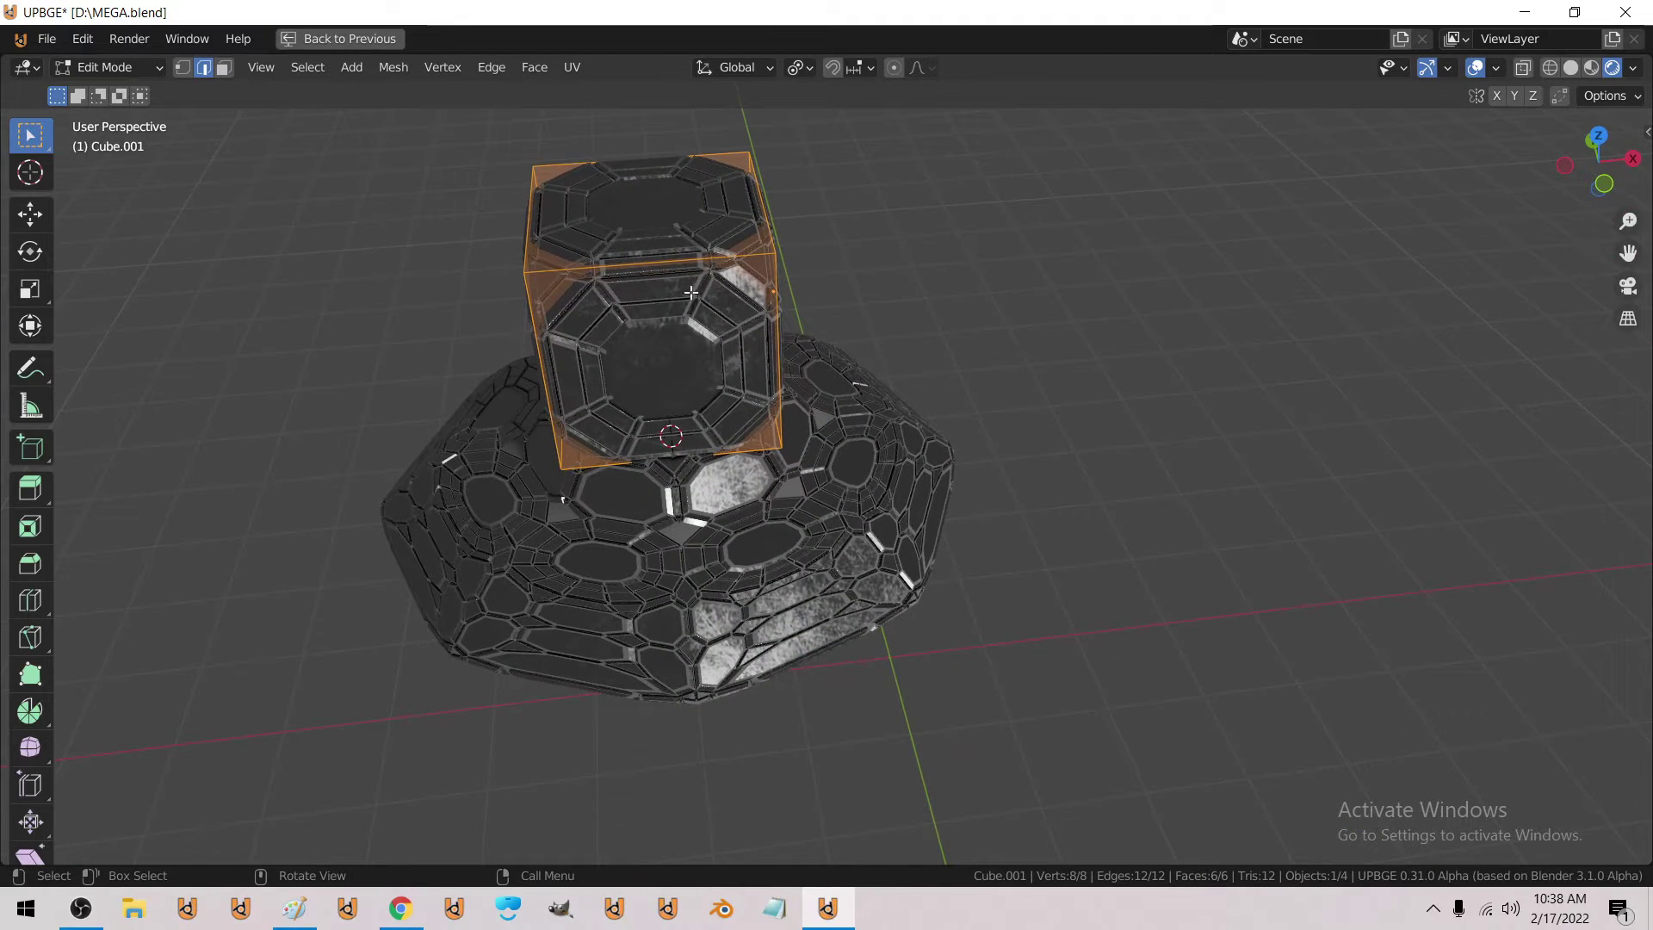
pyautogui.press('Tab')
pyautogui.hotkey('shift', 'd')
pyautogui.press('Escape')
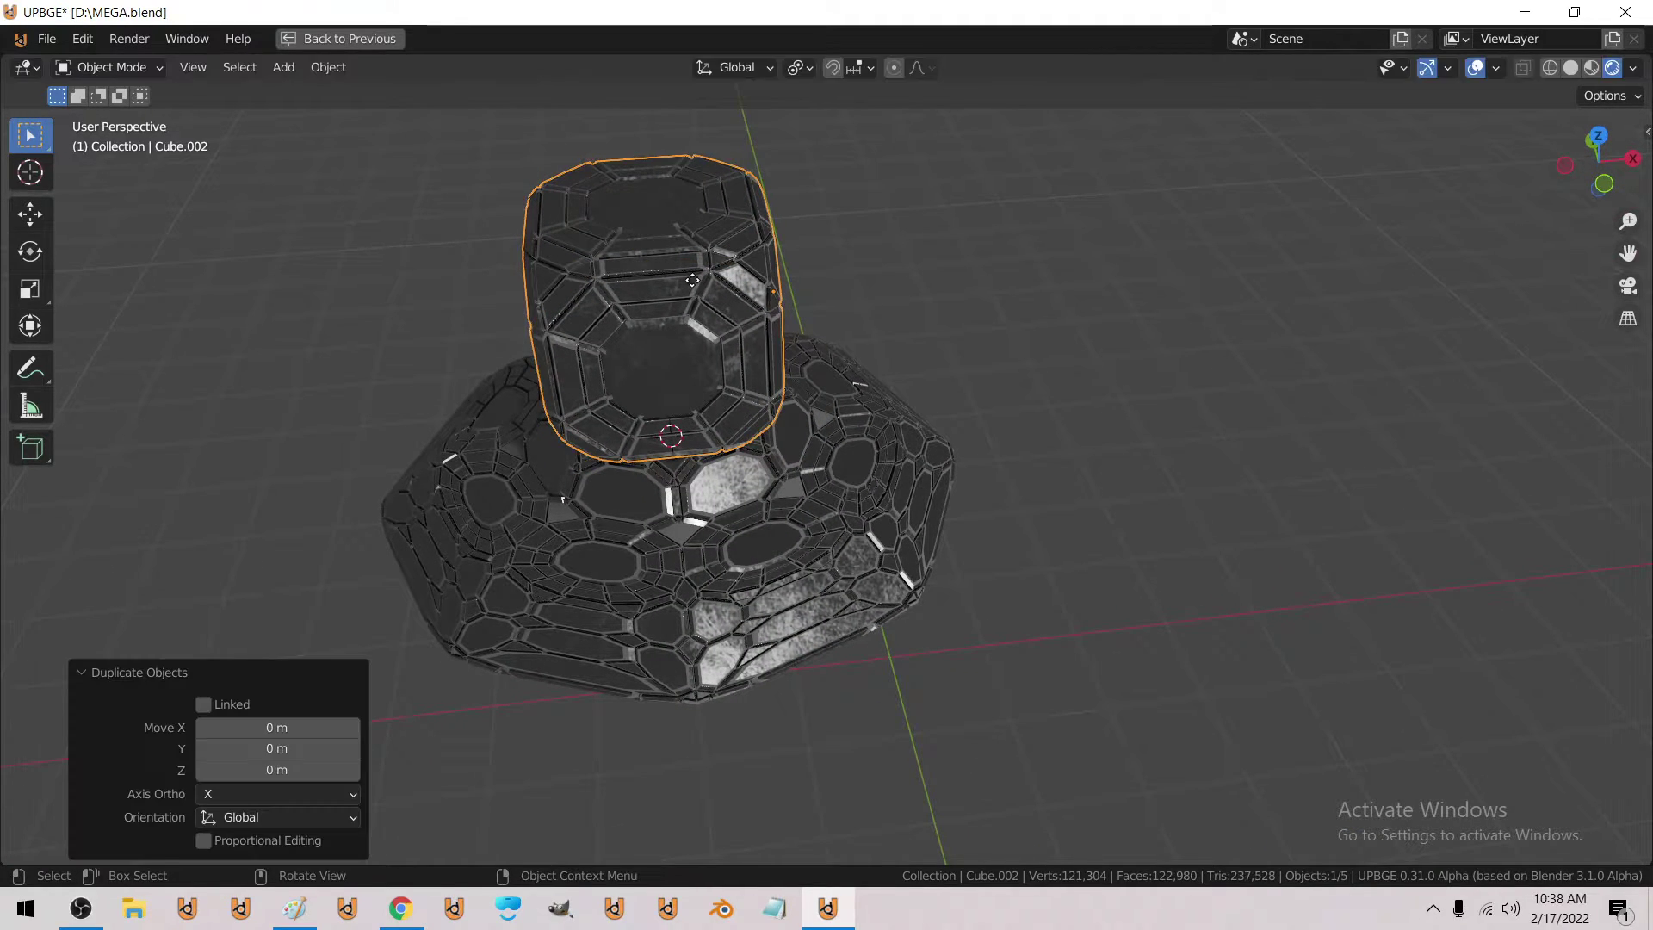
# Raise the box copy 1 m along Z and subdivide its mesh.
pyautogui.write('gz1')
pyautogui.press('Return')
pyautogui.press('Tab')
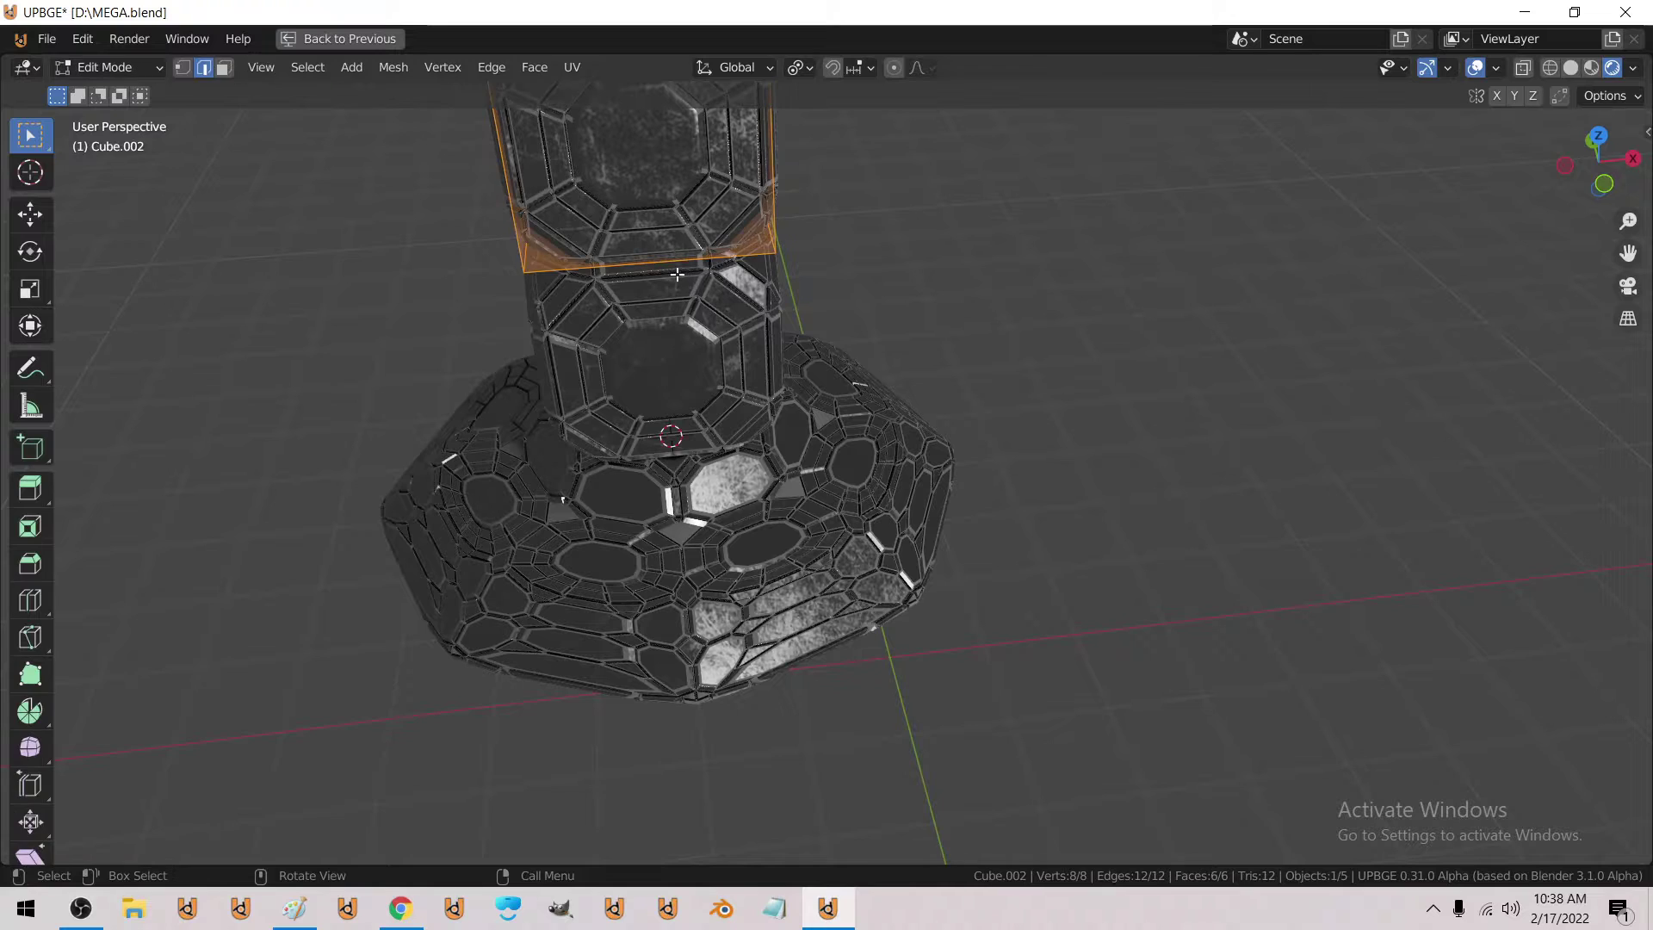
pyautogui.moveTo(692, 279); pyautogui.dragTo(667, 249, button='middle')
pyautogui.press('2')
pyautogui.hotkey('ctrl', 'e')
pyautogui.click(634, 301)
# Snap the 3D cursor to the mesh and apply To Sphere with factor 1.
pyautogui.hotkey('shift', 's')
pyautogui.click(663, 366)
pyautogui.hotkey('shift', 'alt', 's')
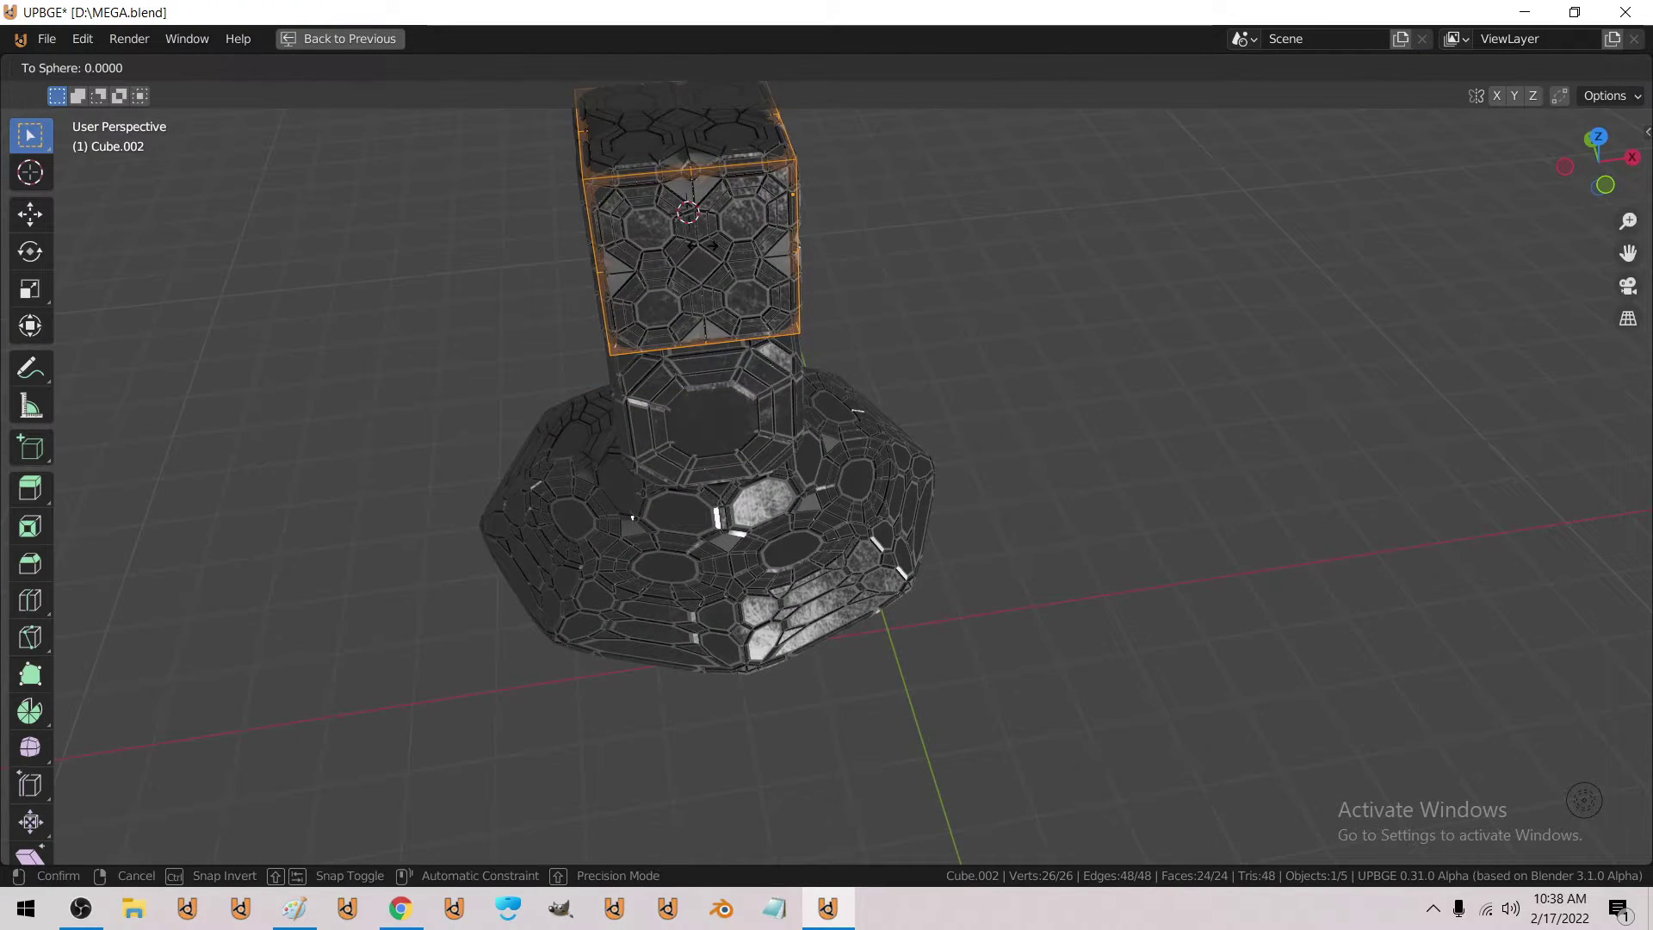
pyautogui.write('1')
pyautogui.press('Return')
pyautogui.press('Tab')
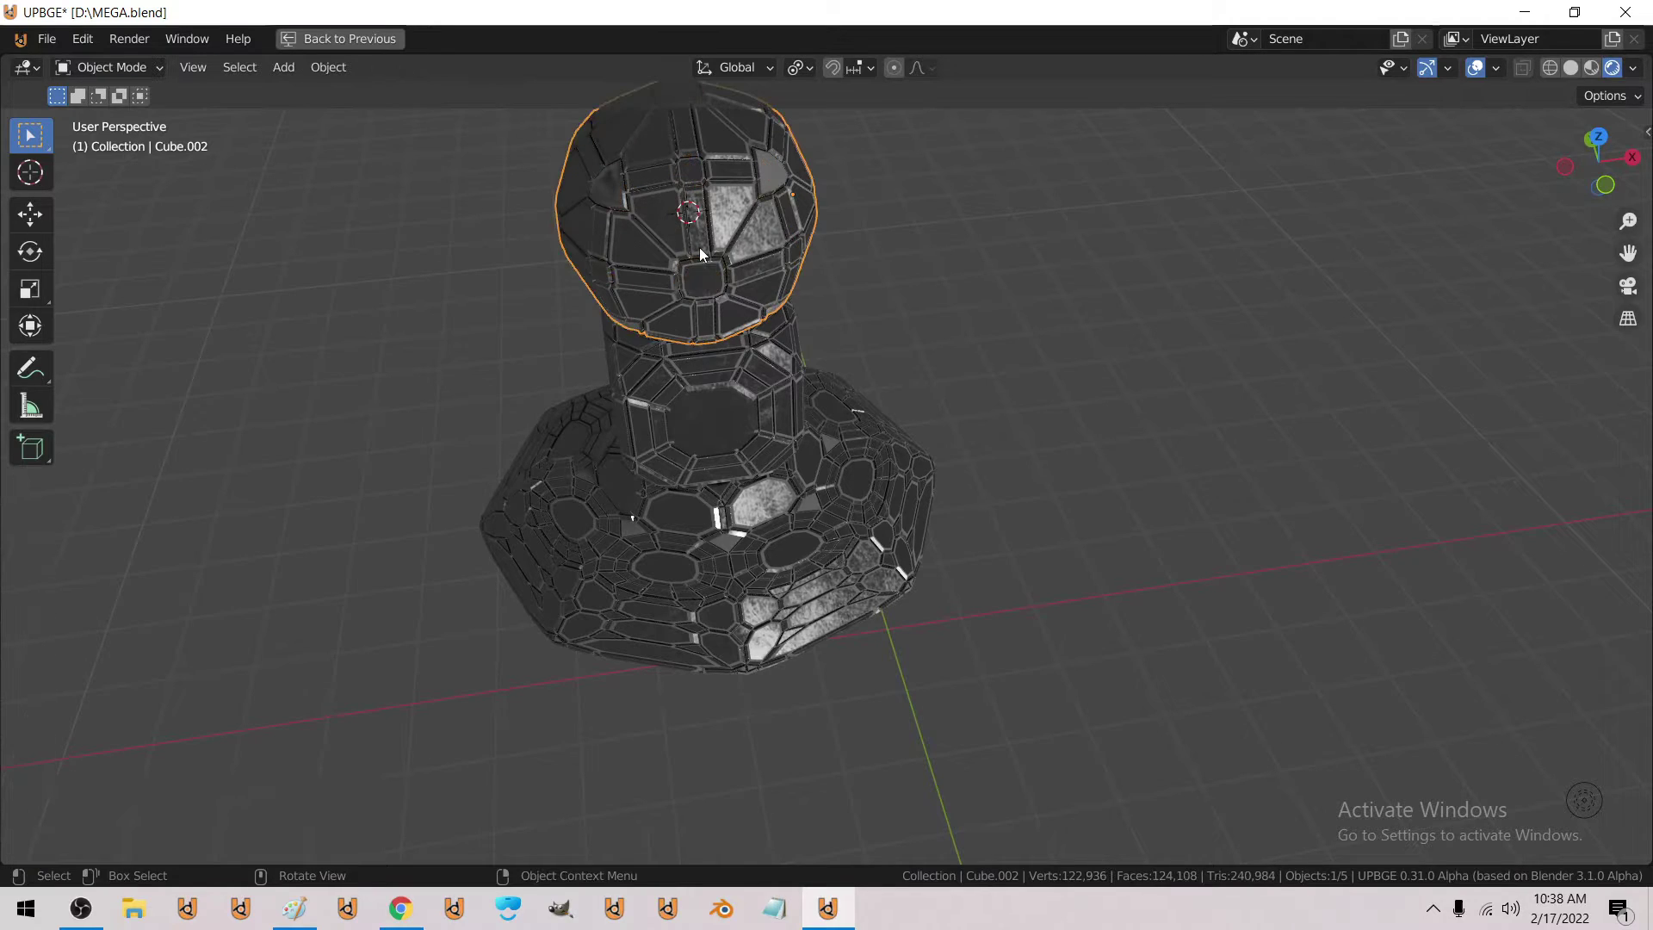
pyautogui.hotkey('alt', 'a')
# Hide the viewport overlays to view the rounded top tier.
pyautogui.moveTo(694, 247); pyautogui.dragTo(693, 201, button='middle')
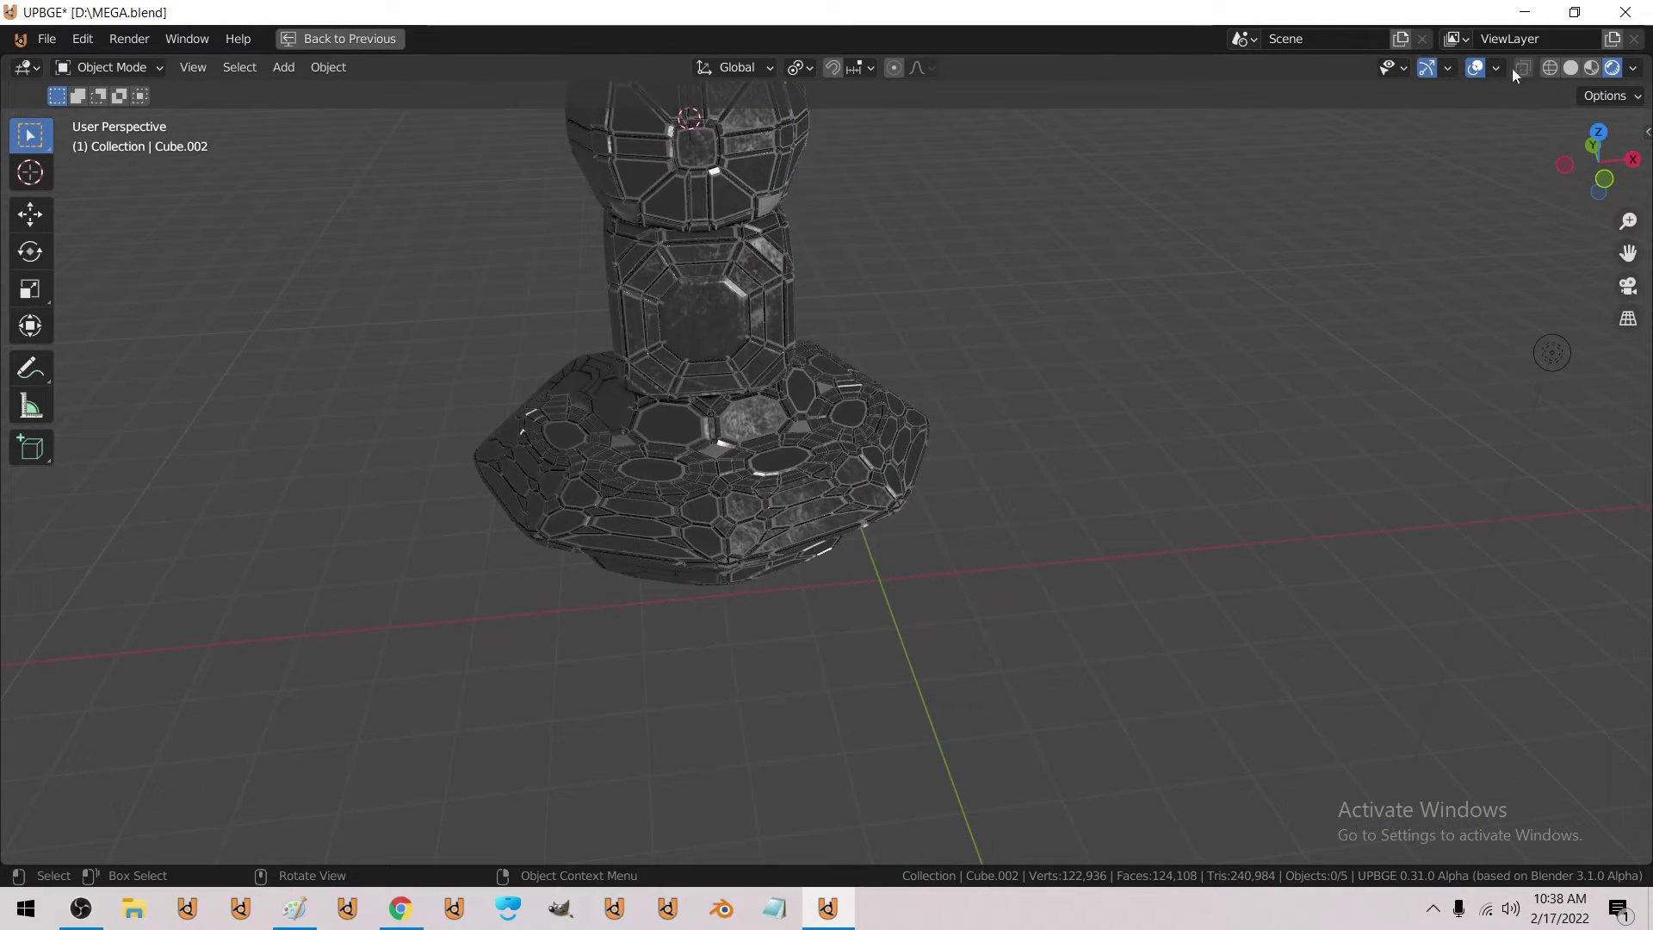
pyautogui.click(1475, 68)
pyautogui.scroll(-3, 587, 256)
pyautogui.moveTo(505, 237); pyautogui.dragTo(759, 315, button='middle')
# Duplicate the spherical tier and raise the copy 2 m along Z.
pyautogui.click(702, 263)
pyautogui.click(1474, 67)
pyautogui.hotkey('shift', 'd')
pyautogui.rightClick(756, 274)
pyautogui.press('g')
pyautogui.press('z')
pyautogui.press('2')
pyautogui.press('Return')
# Snap the 3D cursor to the sphere copy and poke all its faces.
pyautogui.press('Tab')
pyautogui.hotkey('shift', 's')
pyautogui.click(756, 435)
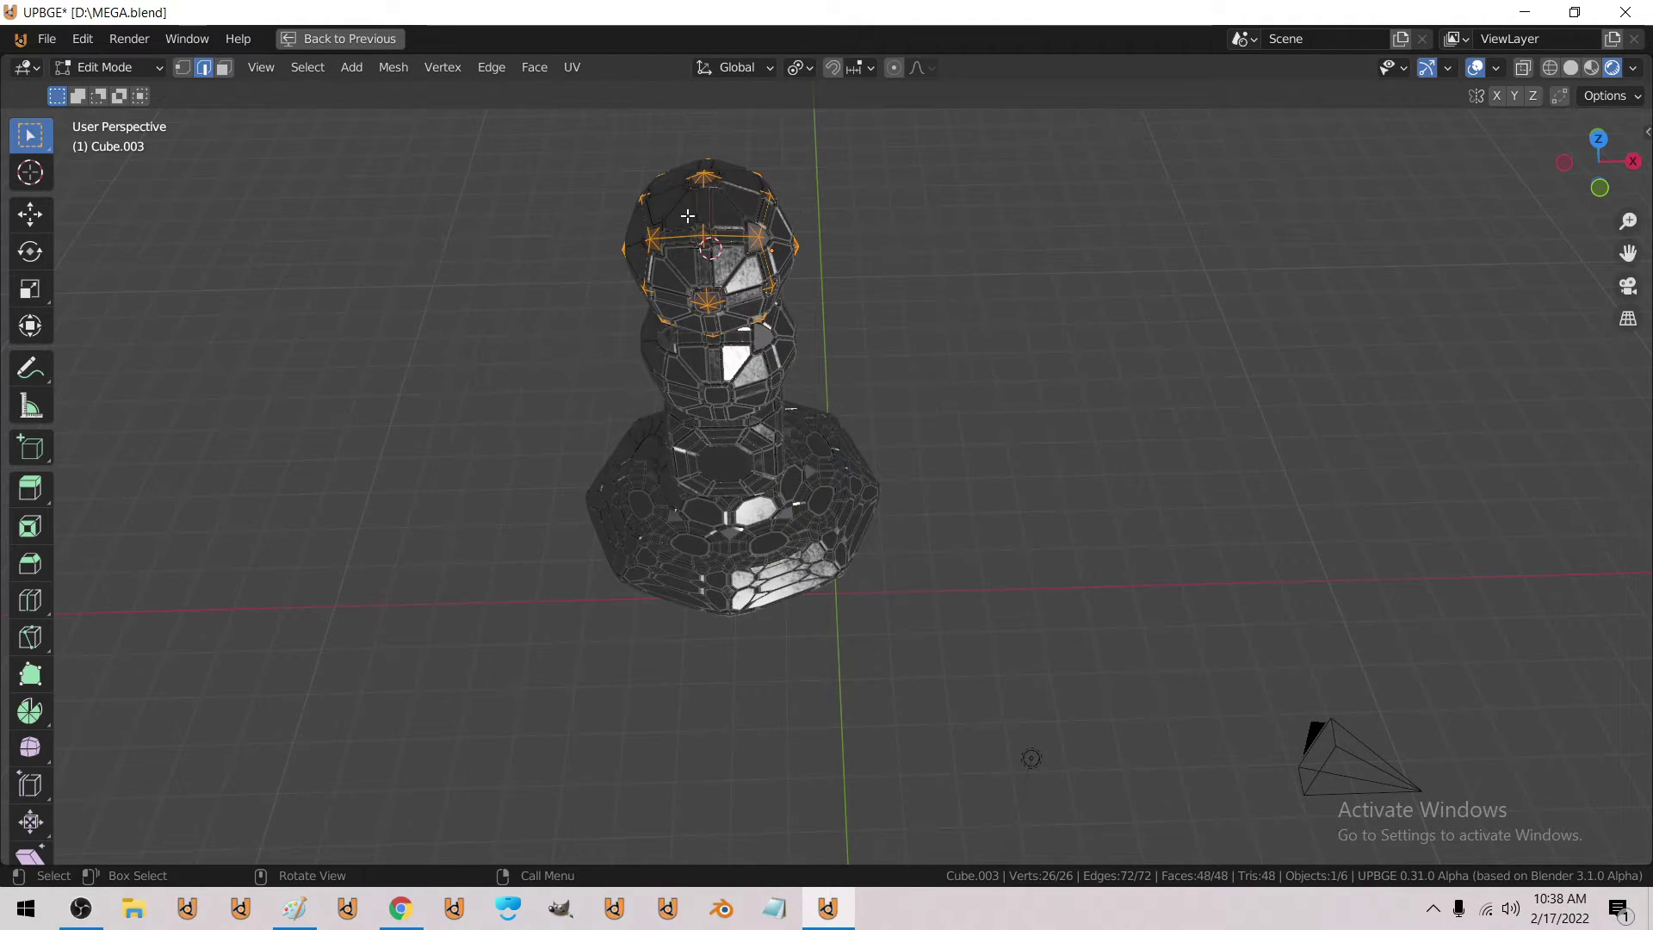
pyautogui.click(491, 70)
pyautogui.moveTo(571, 71)
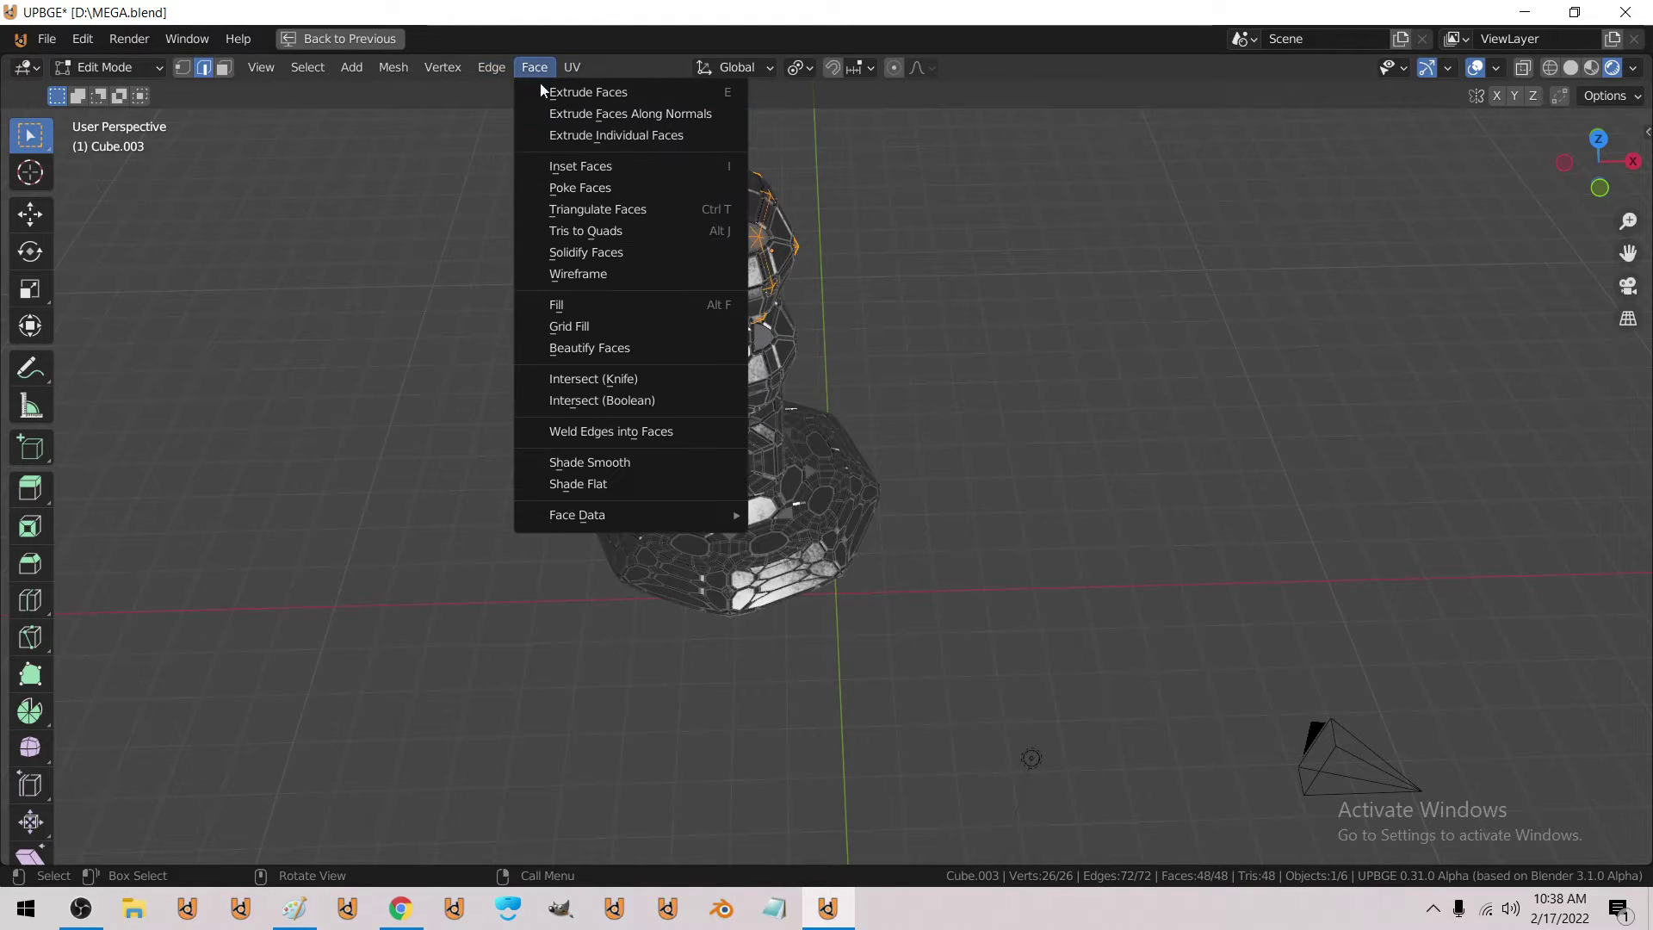
pyautogui.click(605, 188)
pyautogui.press('Tab')
# Hide the overlays and walk the view back to frame the whole four-tier tower.
pyautogui.scroll(2, 715, 277)
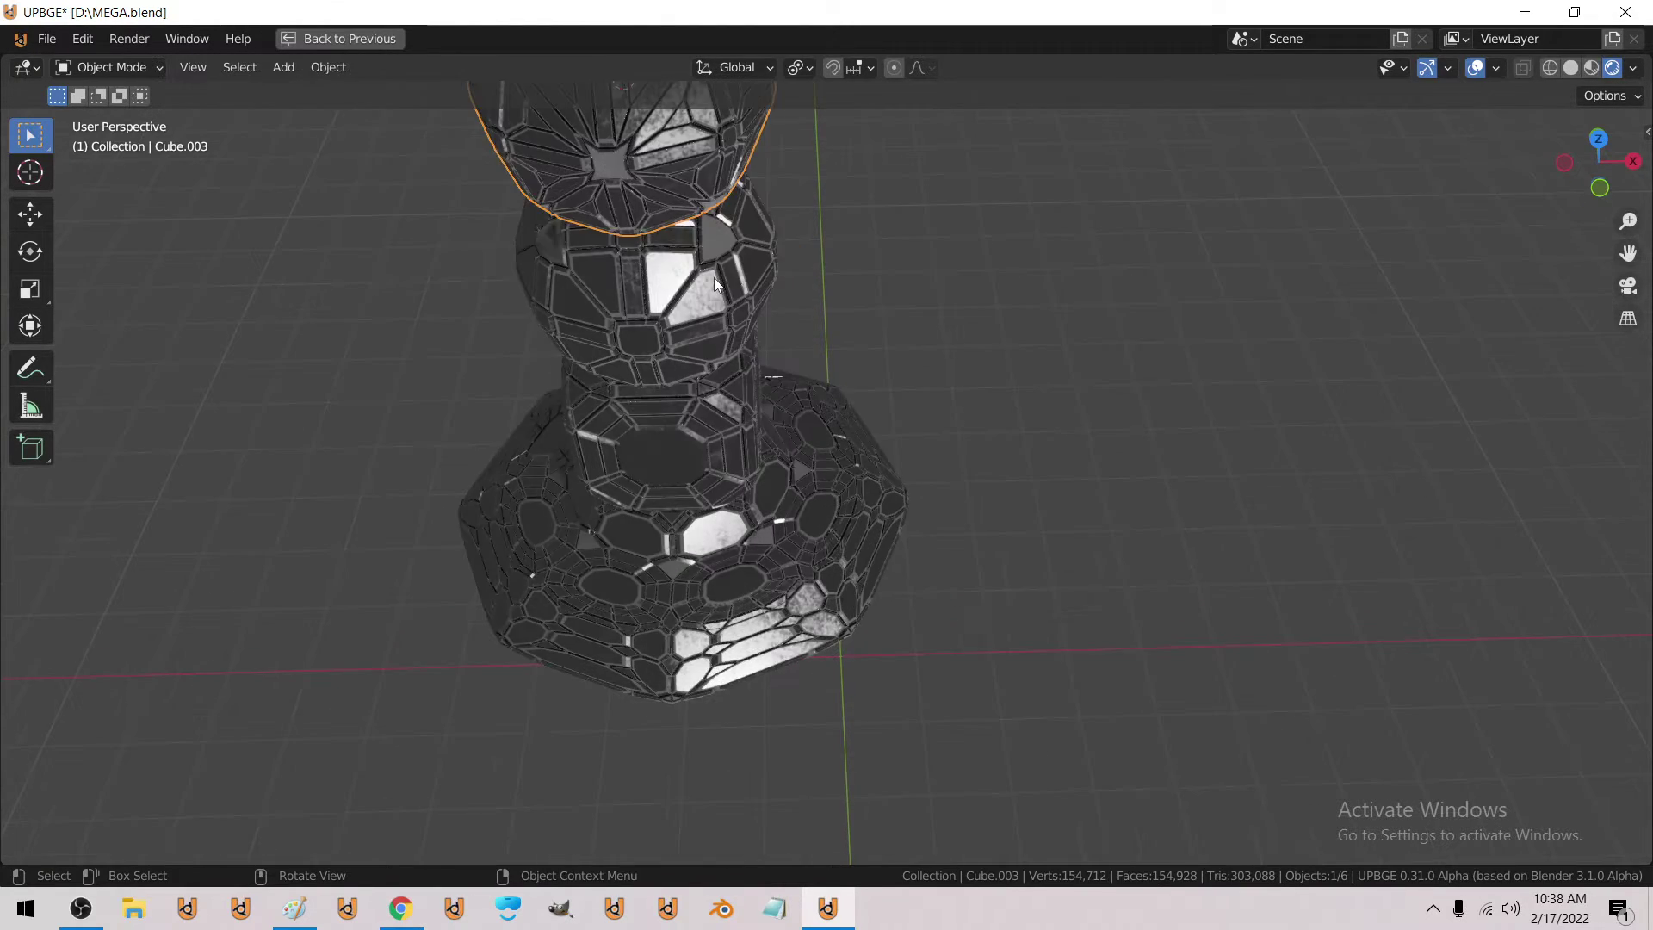
pyautogui.scroll(-1, 701, 267)
pyautogui.keyDown('shift'); pyautogui.moveTo(700, 267); pyautogui.dragTo(781, 478, button='middle'); pyautogui.keyUp('shift')
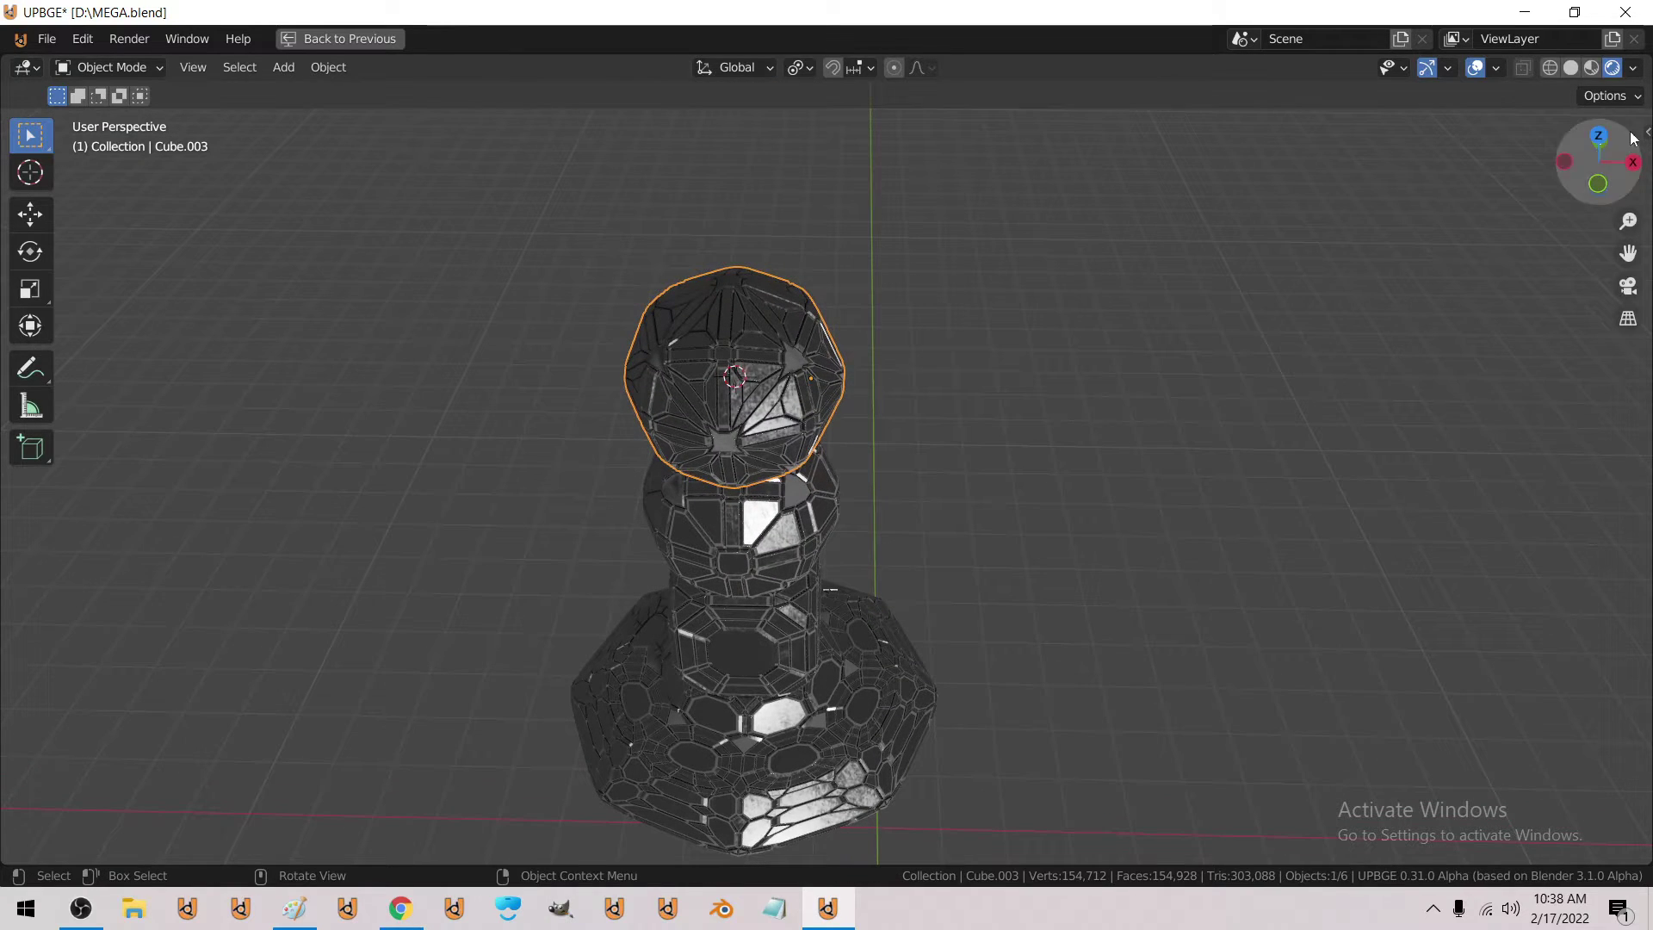
pyautogui.click(1476, 69)
pyautogui.hotkey('shift', '`')
pyautogui.press('w')
pyautogui.press('w')
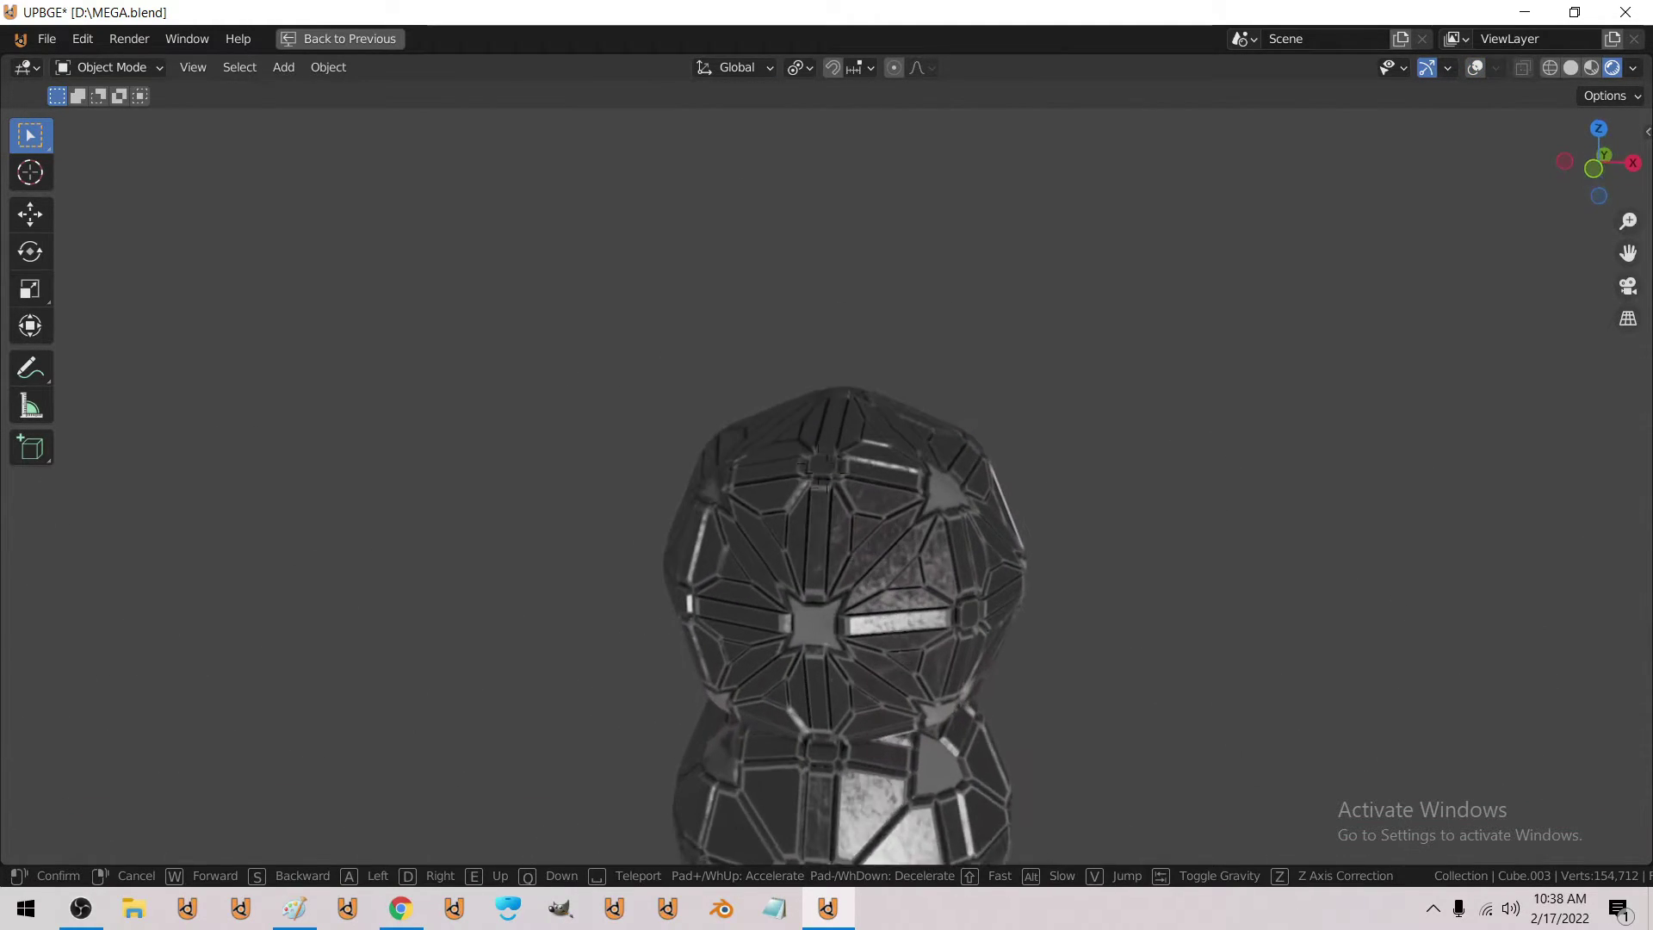
pyautogui.press('q')
pyautogui.press('s')
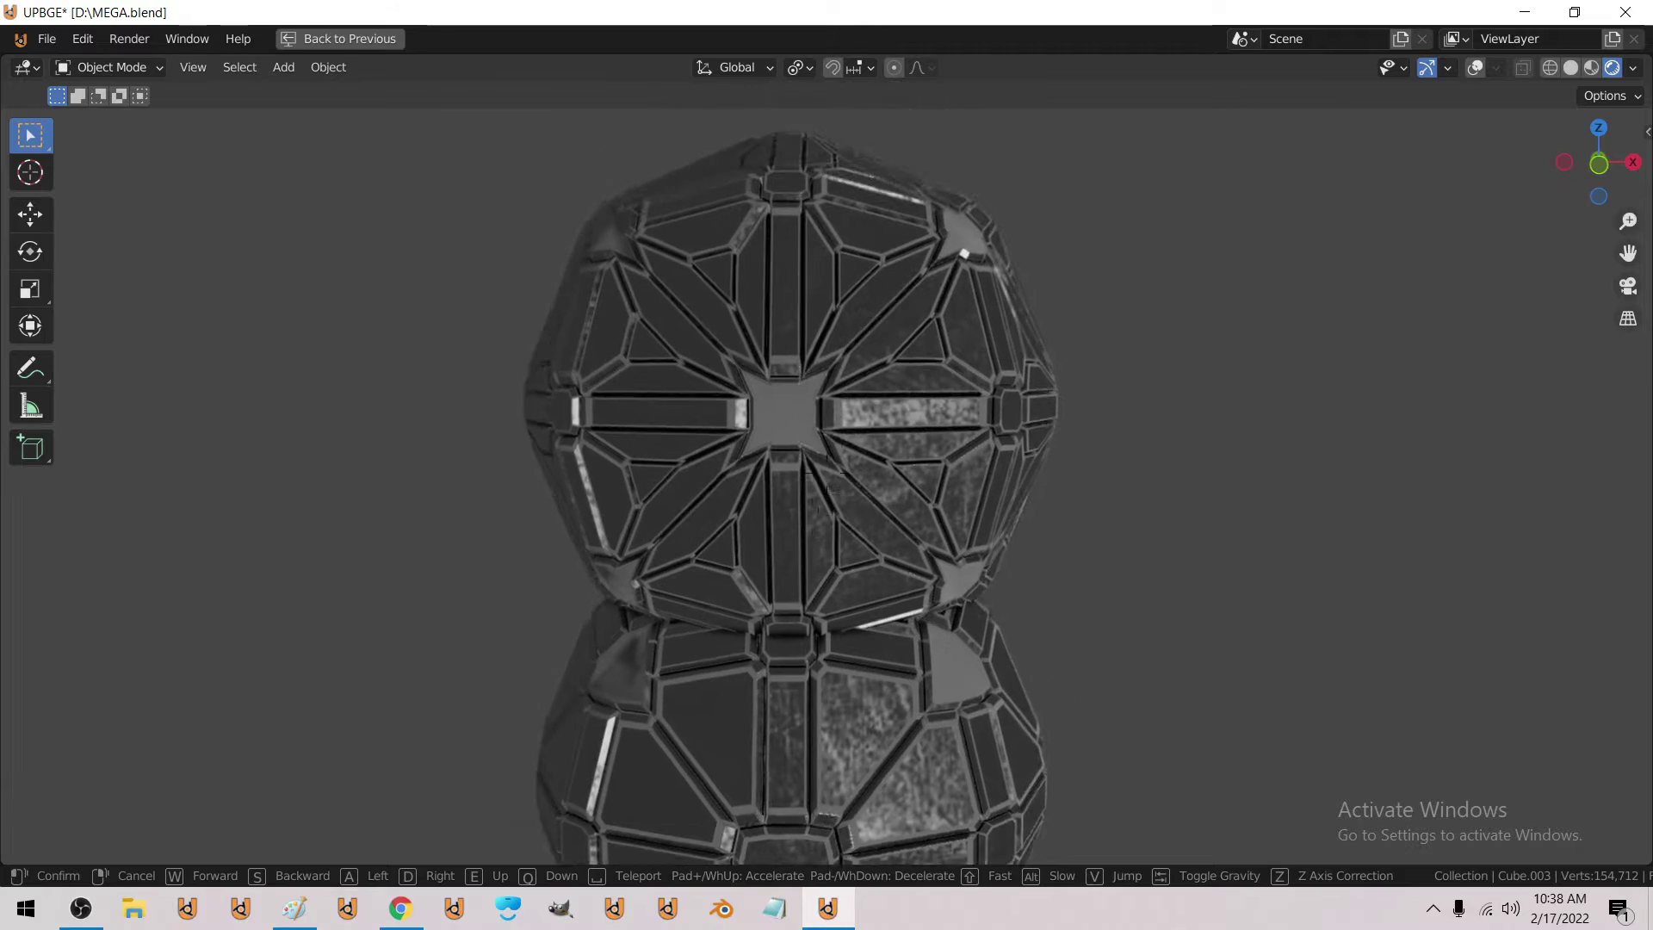
pyautogui.click(826, 472)
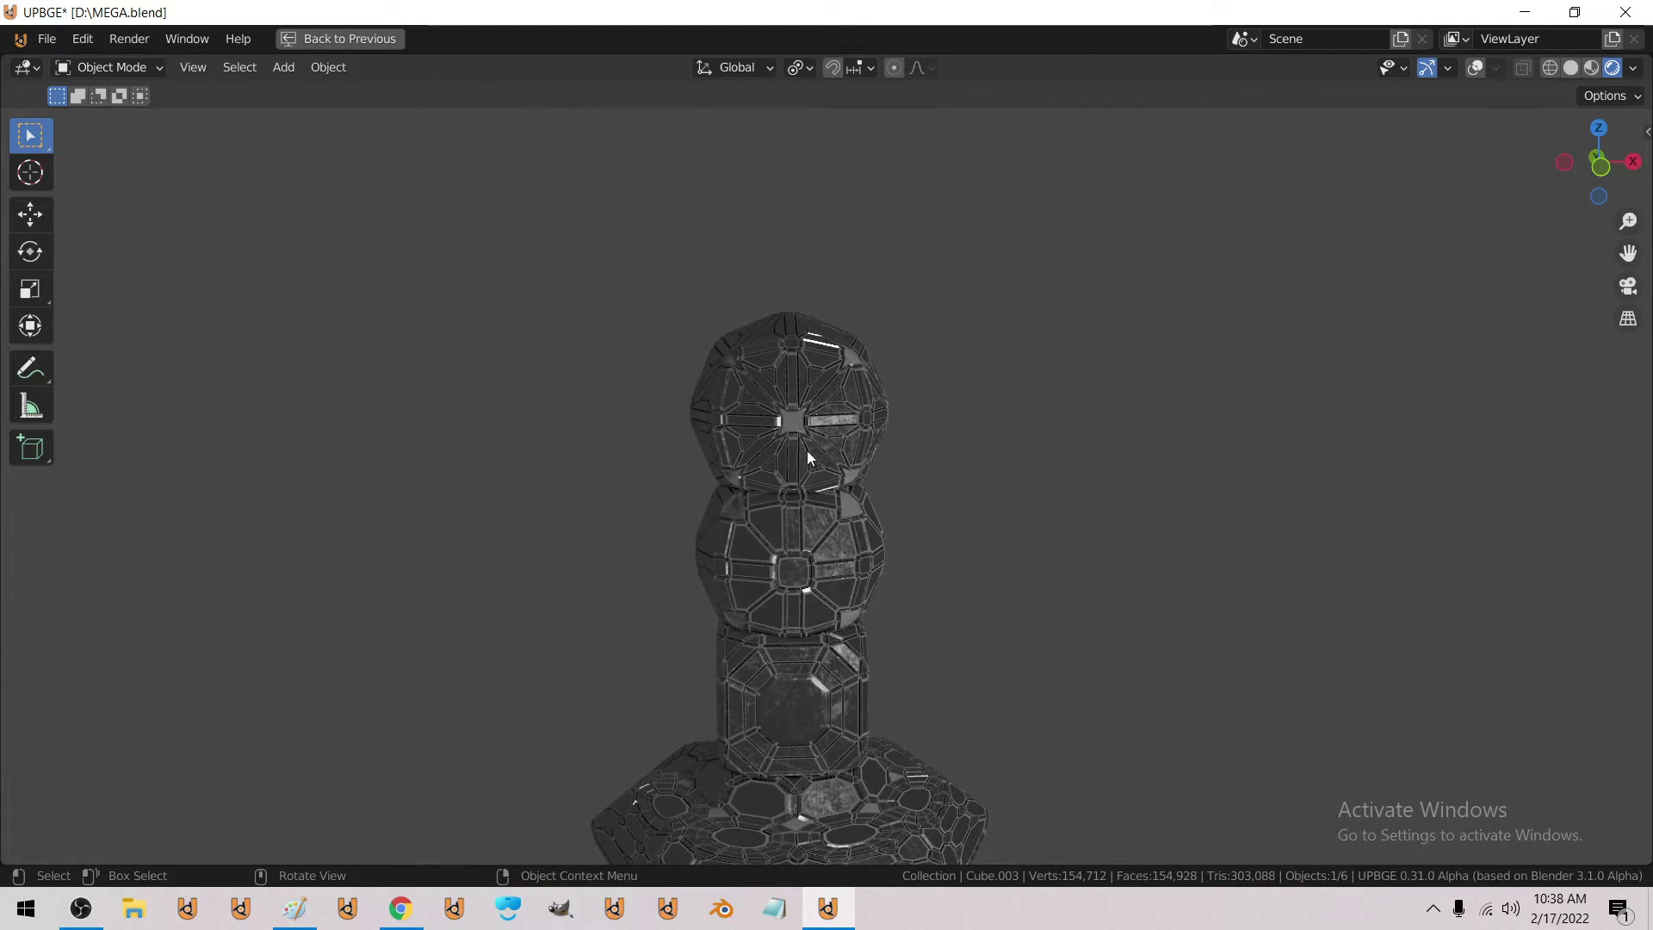
# Delete the top sphere, then duplicate the rounded tier and move the copy up along Z.
pyautogui.press('Delete')
pyautogui.click(802, 548)
pyautogui.hotkey('shift', 'd')
pyautogui.click(803, 548)
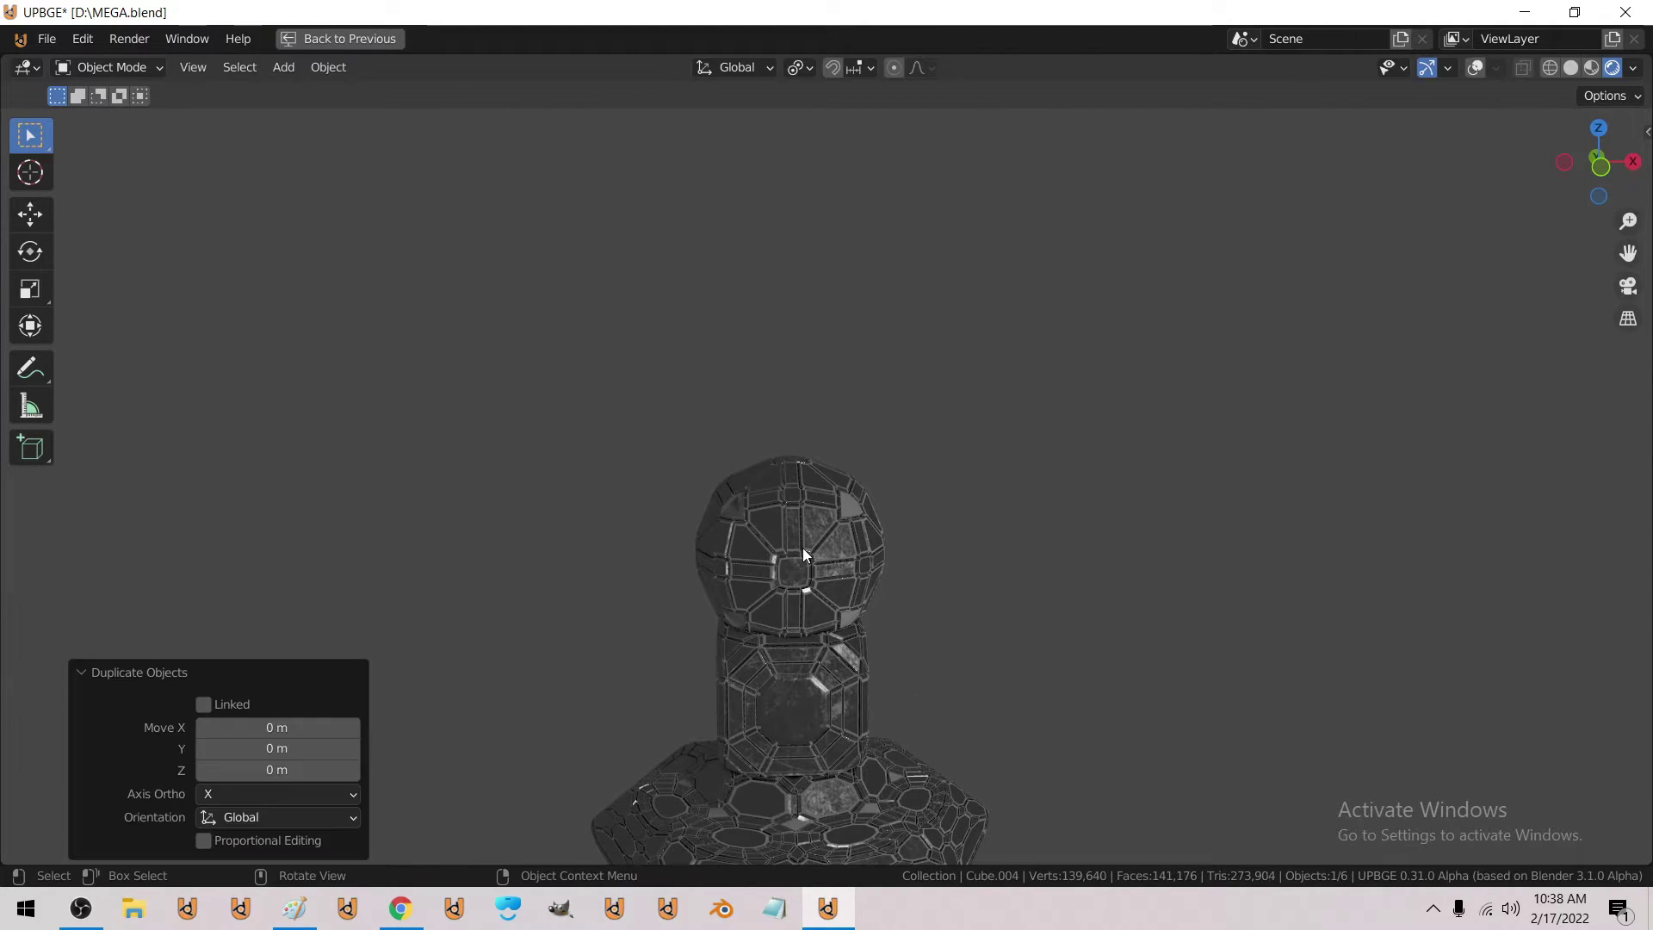
pyautogui.press('g')
pyautogui.press('z')
pyautogui.click(828, 457)
# In Edit Mode with wireframe and X-ray on, delete all faces of the copied tier.
pyautogui.press('Tab')
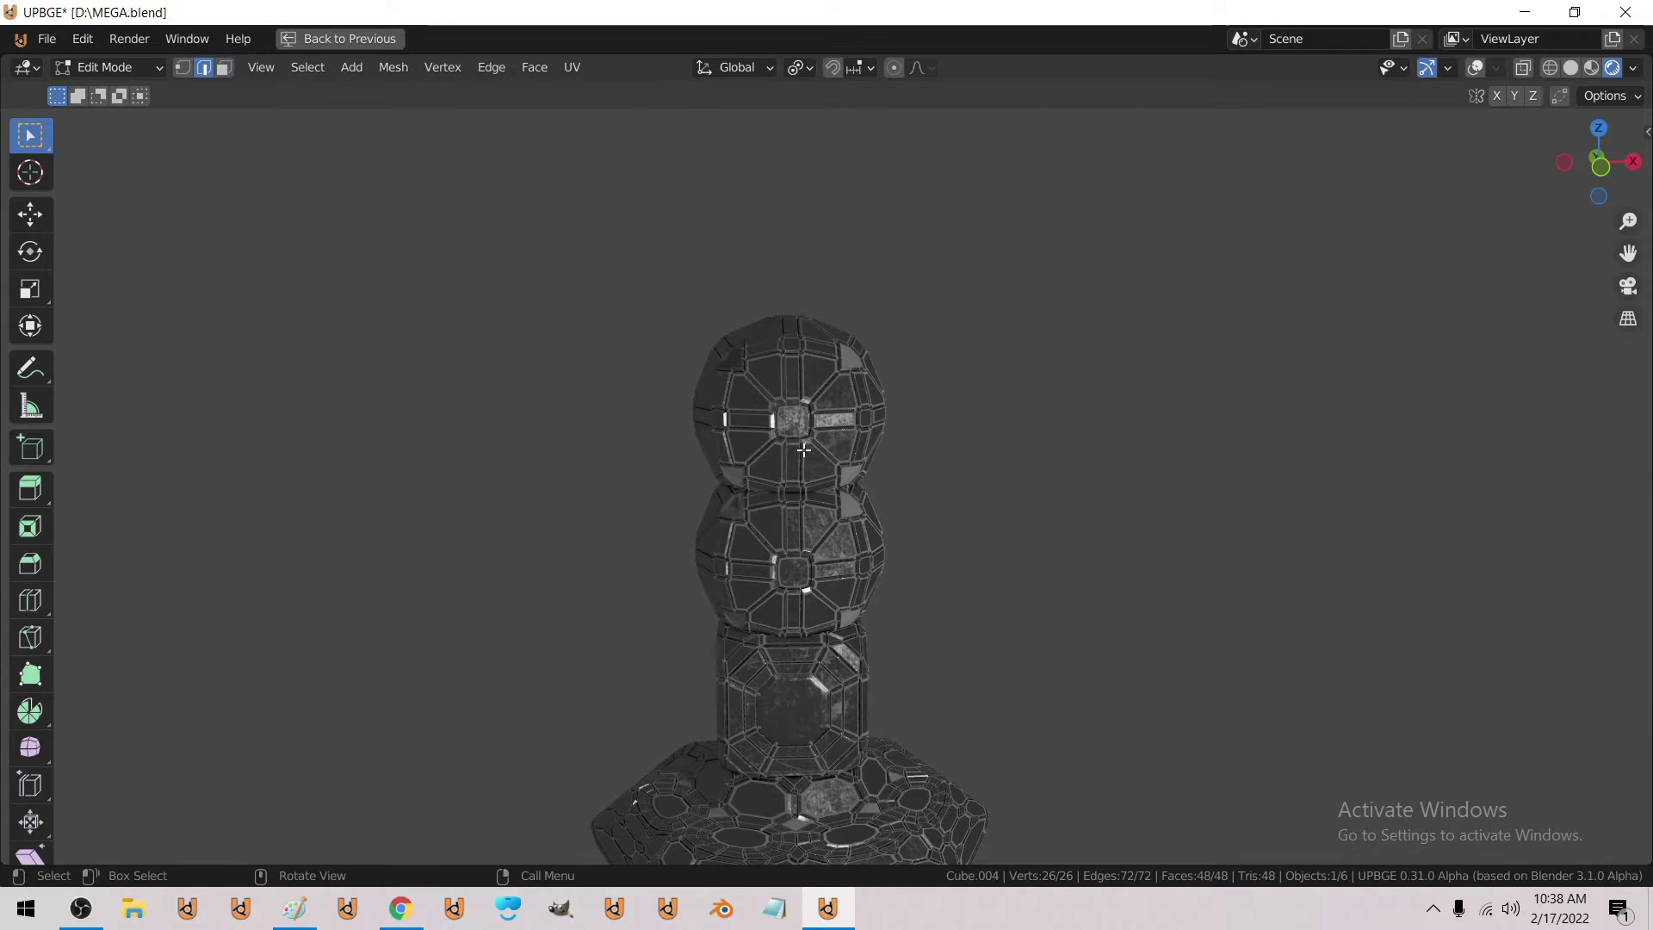
pyautogui.press('z')
pyautogui.click(641, 451)
pyautogui.moveTo(660, 461); pyautogui.dragTo(715, 463, button='middle')
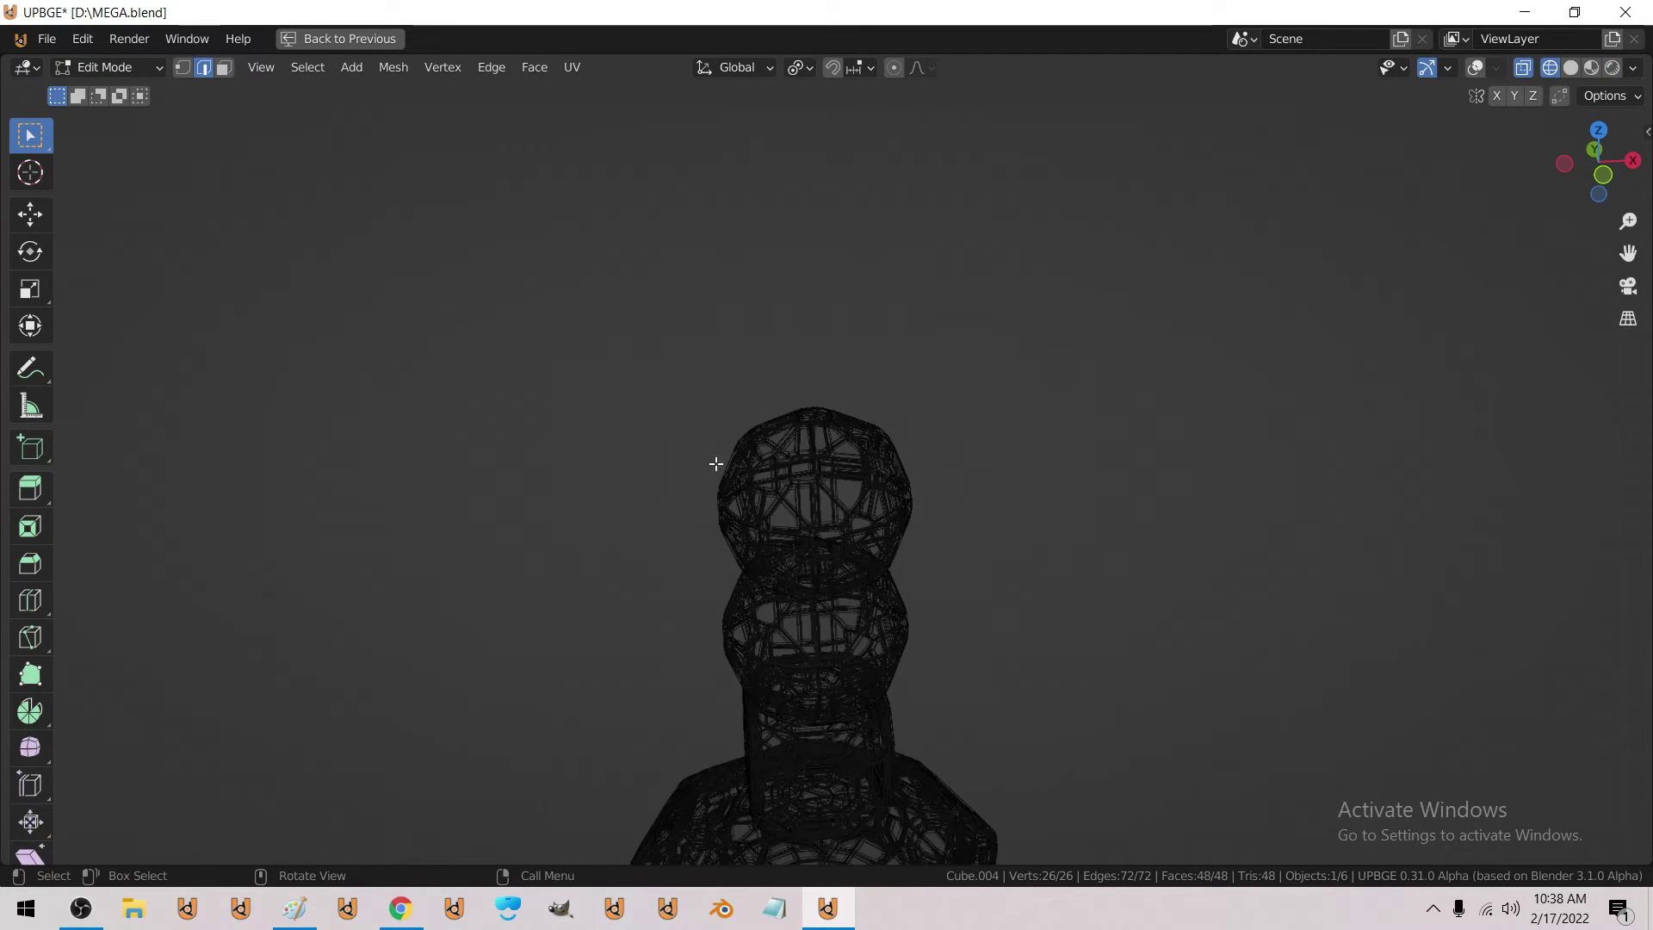
pyautogui.click(1475, 67)
pyautogui.moveTo(1030, 354); pyautogui.dragTo(939, 330, button='middle')
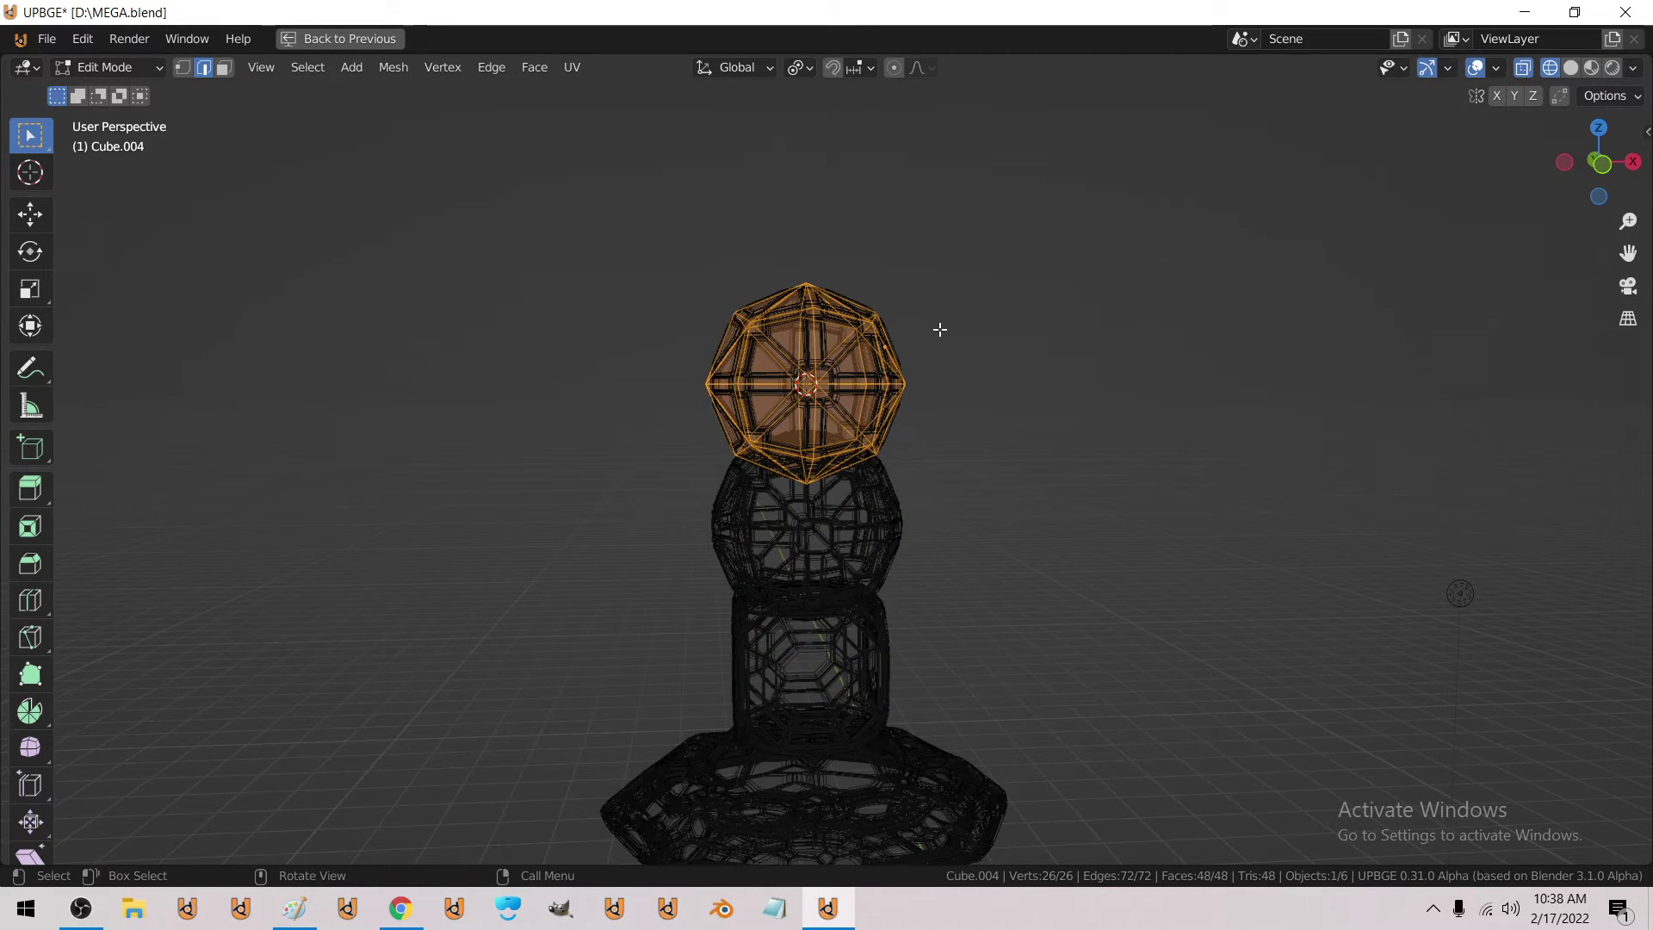
pyautogui.press('x')
pyautogui.click(938, 330)
# Add an Ico Sphere into the emptied object and return to solid shading in Object Mode.
pyautogui.click(353, 67)
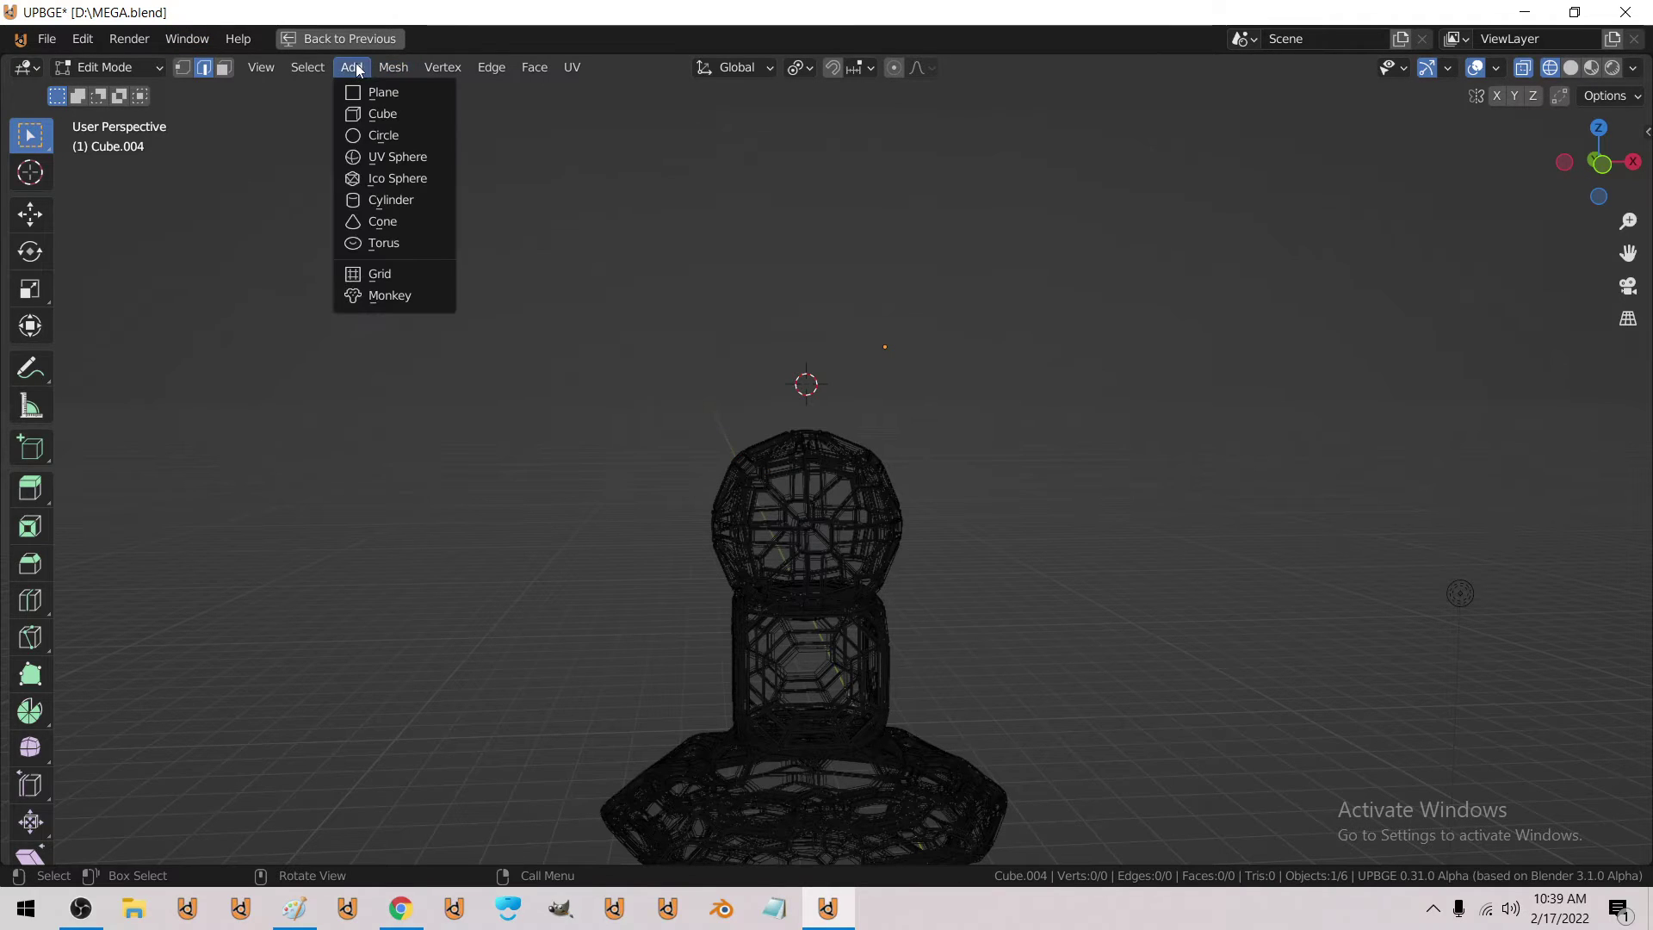
pyautogui.click(394, 178)
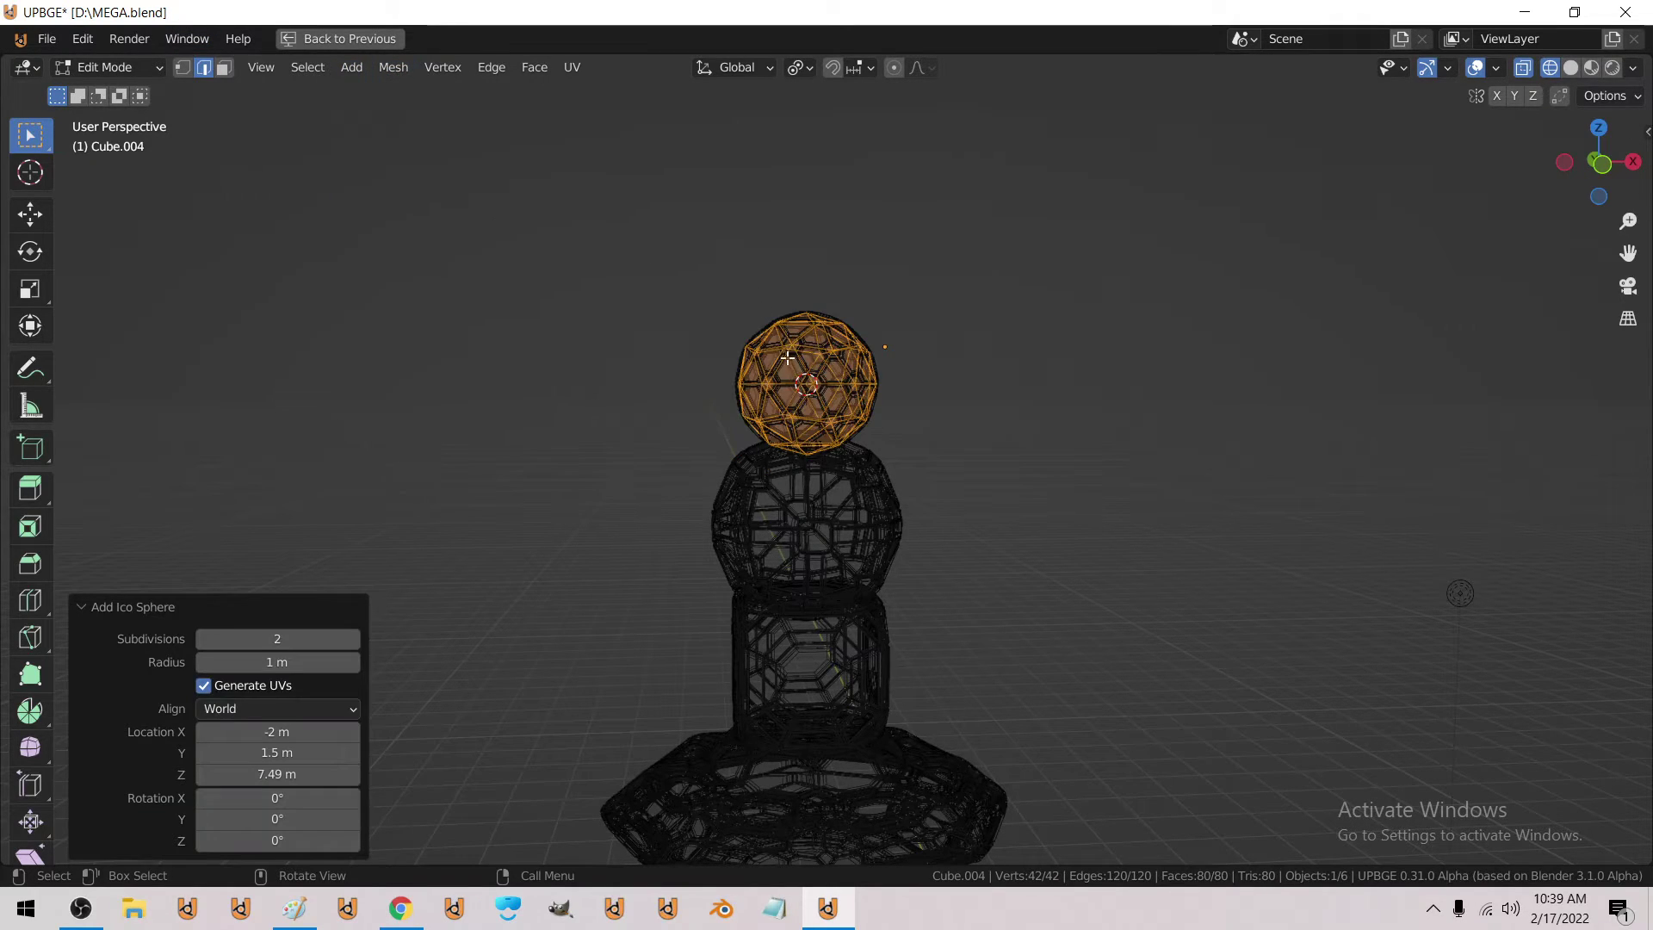
pyautogui.press('z')
pyautogui.click(825, 337)
pyautogui.press('Tab')
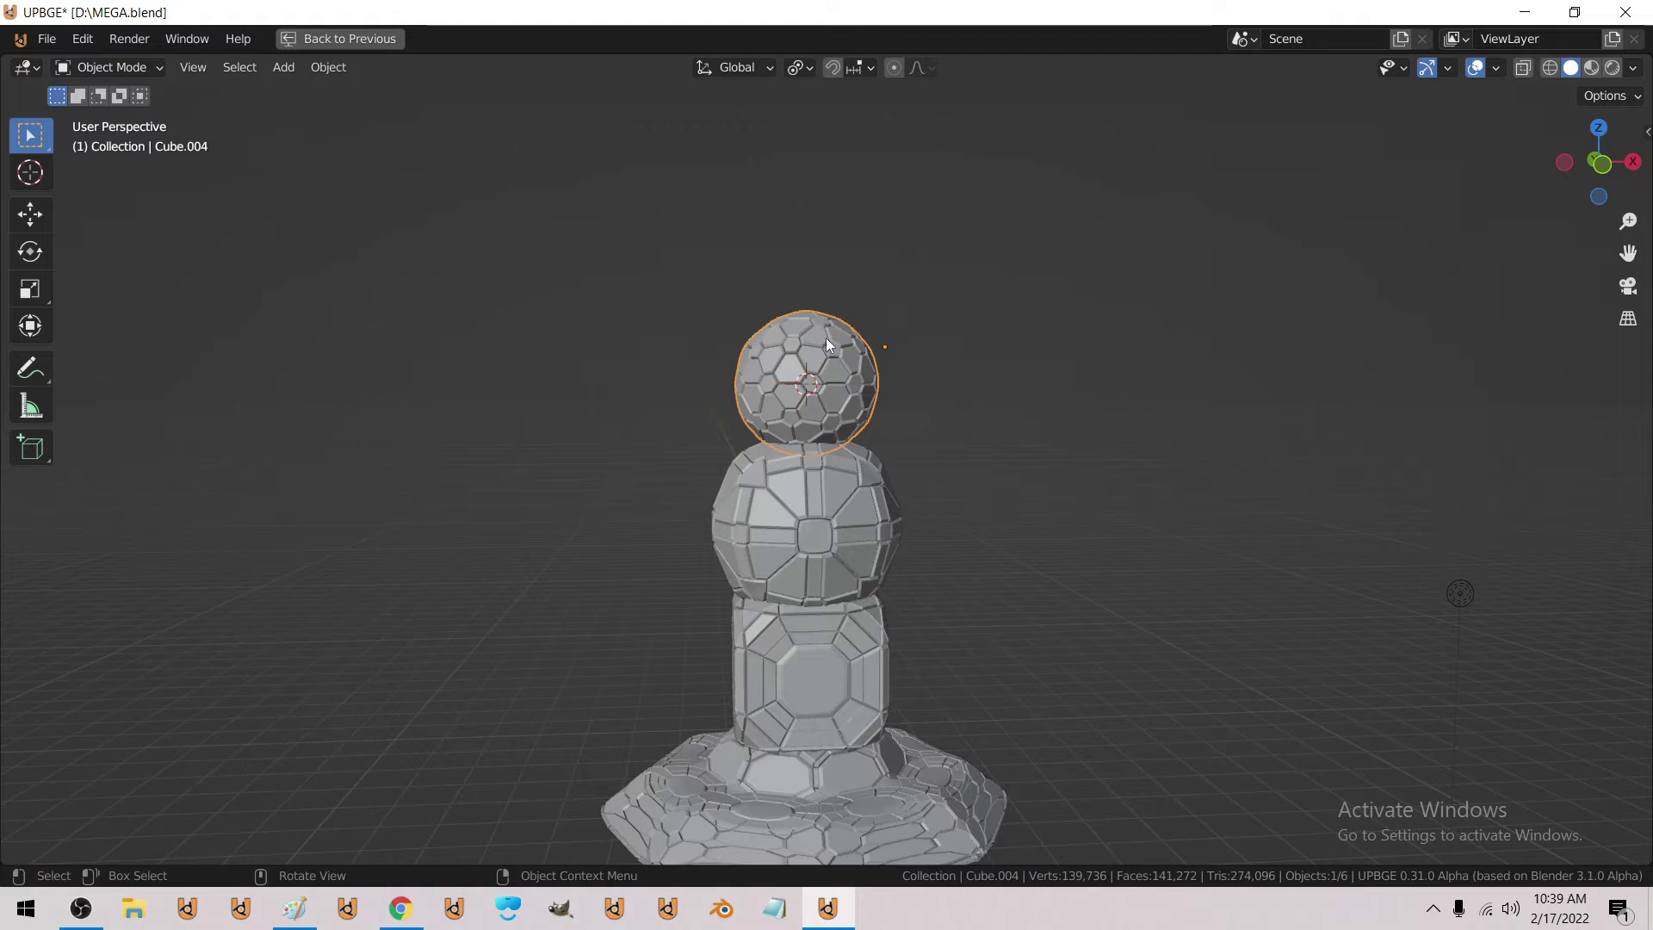
# Switch to Rendered shading to inspect the hexagon-paneled ico sphere on the tower.
pyautogui.scroll(2, 828, 334)
pyautogui.moveTo(828, 334); pyautogui.dragTo(819, 354, button='middle')
pyautogui.click(1613, 67)
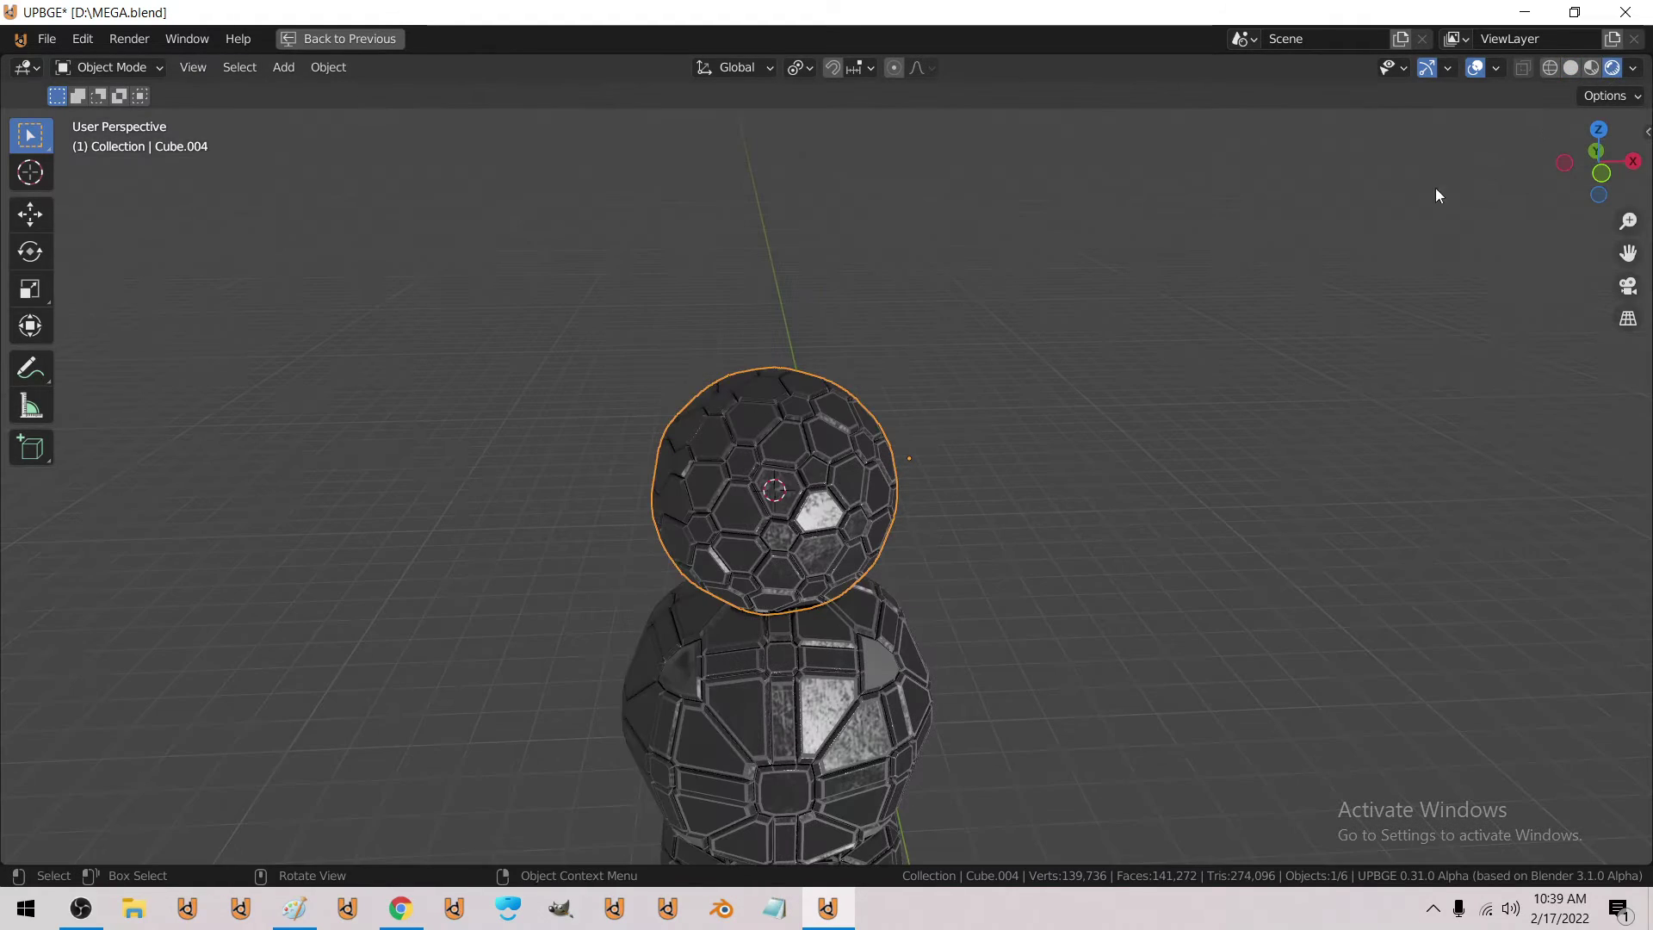
pyautogui.scroll(2, 835, 451)
pyautogui.scroll(3, 835, 451)
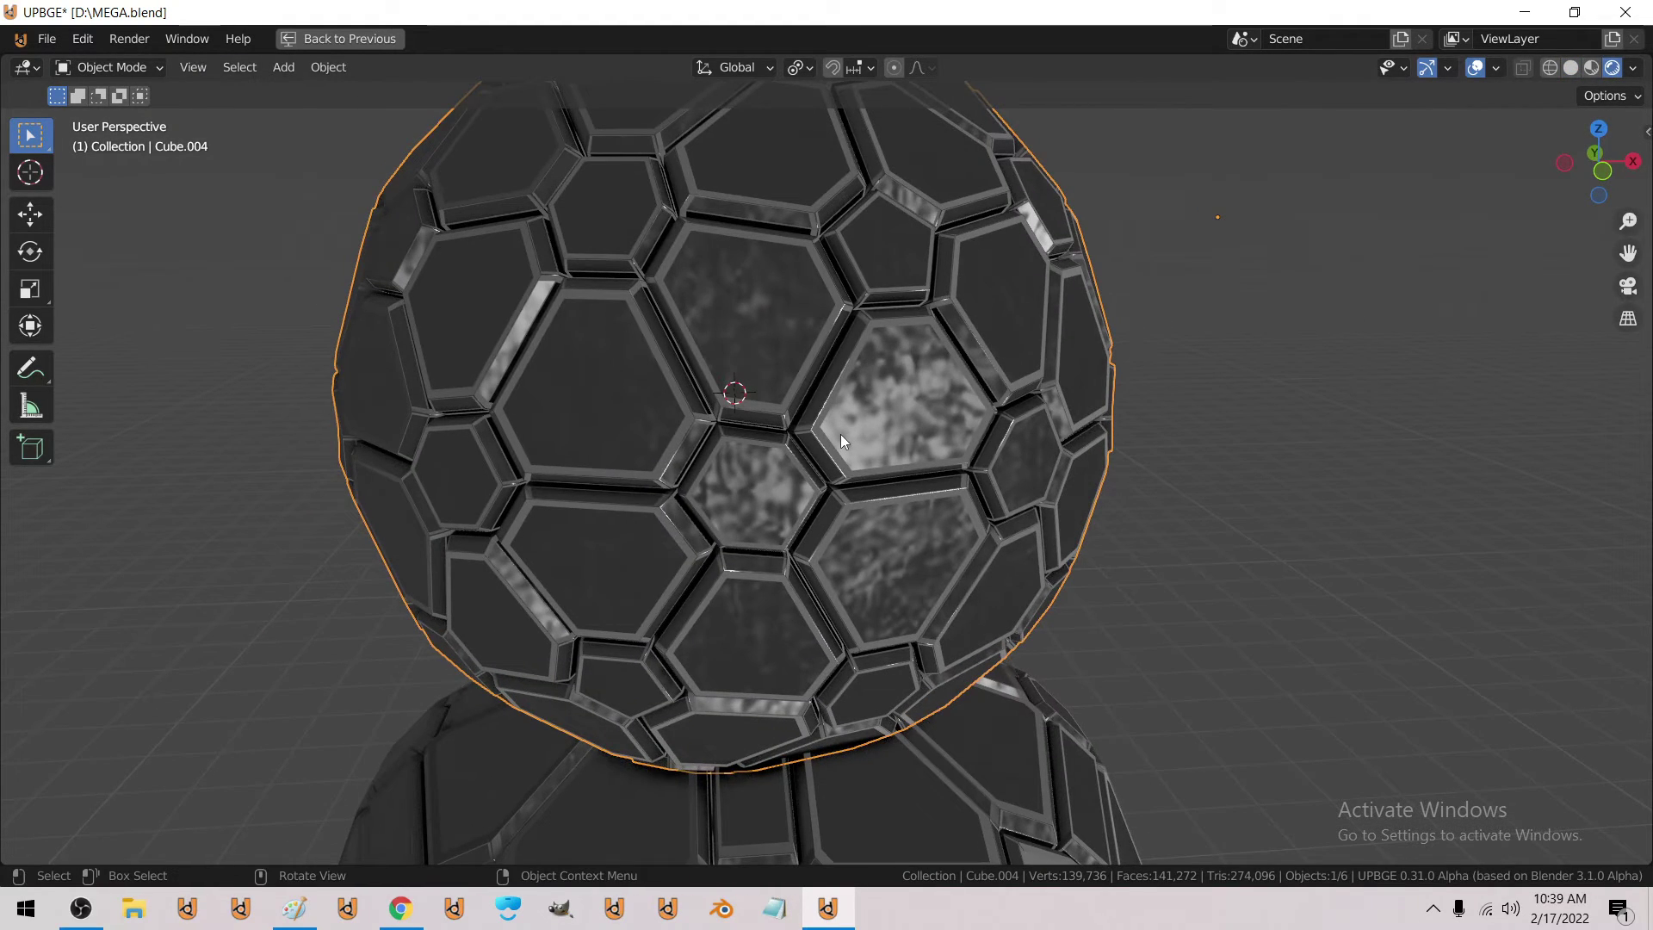
pyautogui.scroll(-6, 840, 433)
pyautogui.moveTo(835, 434)
pyautogui.mouseDown(button='middle')
pyautogui.moveTo(785, 363)
pyautogui.moveTo(834, 452)
pyautogui.moveTo(813, 415)
pyautogui.mouseUp(button='middle')
pyautogui.press('Tab')
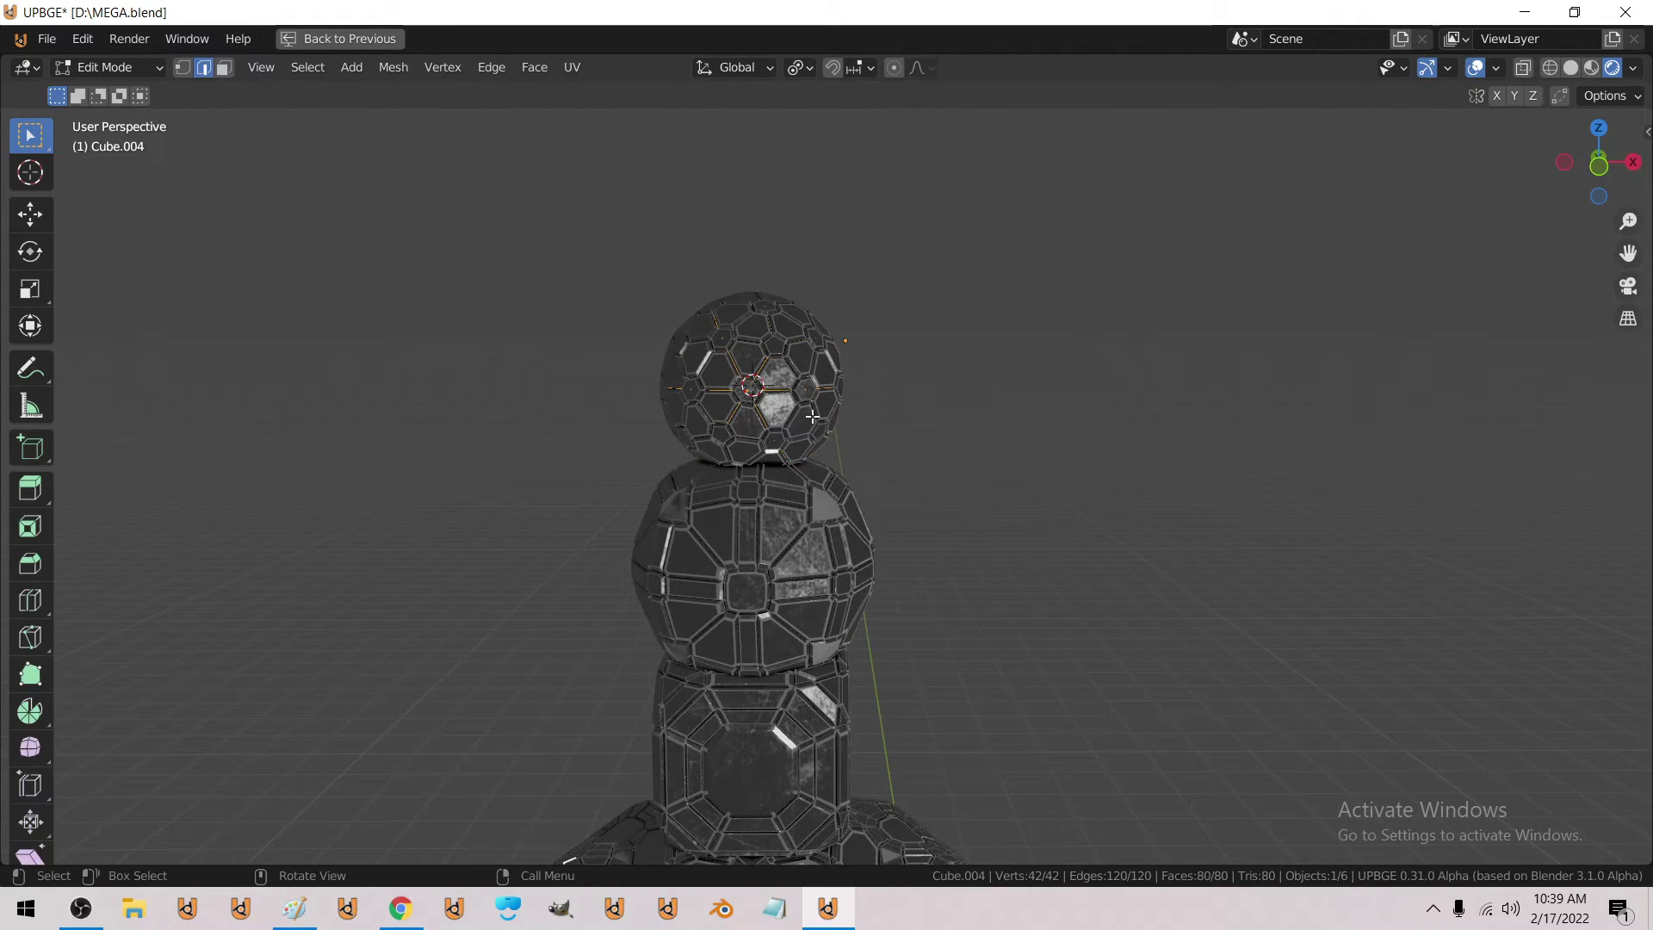
# Scale the ico sphere mesh up by a factor of 3.
pyautogui.press('s')
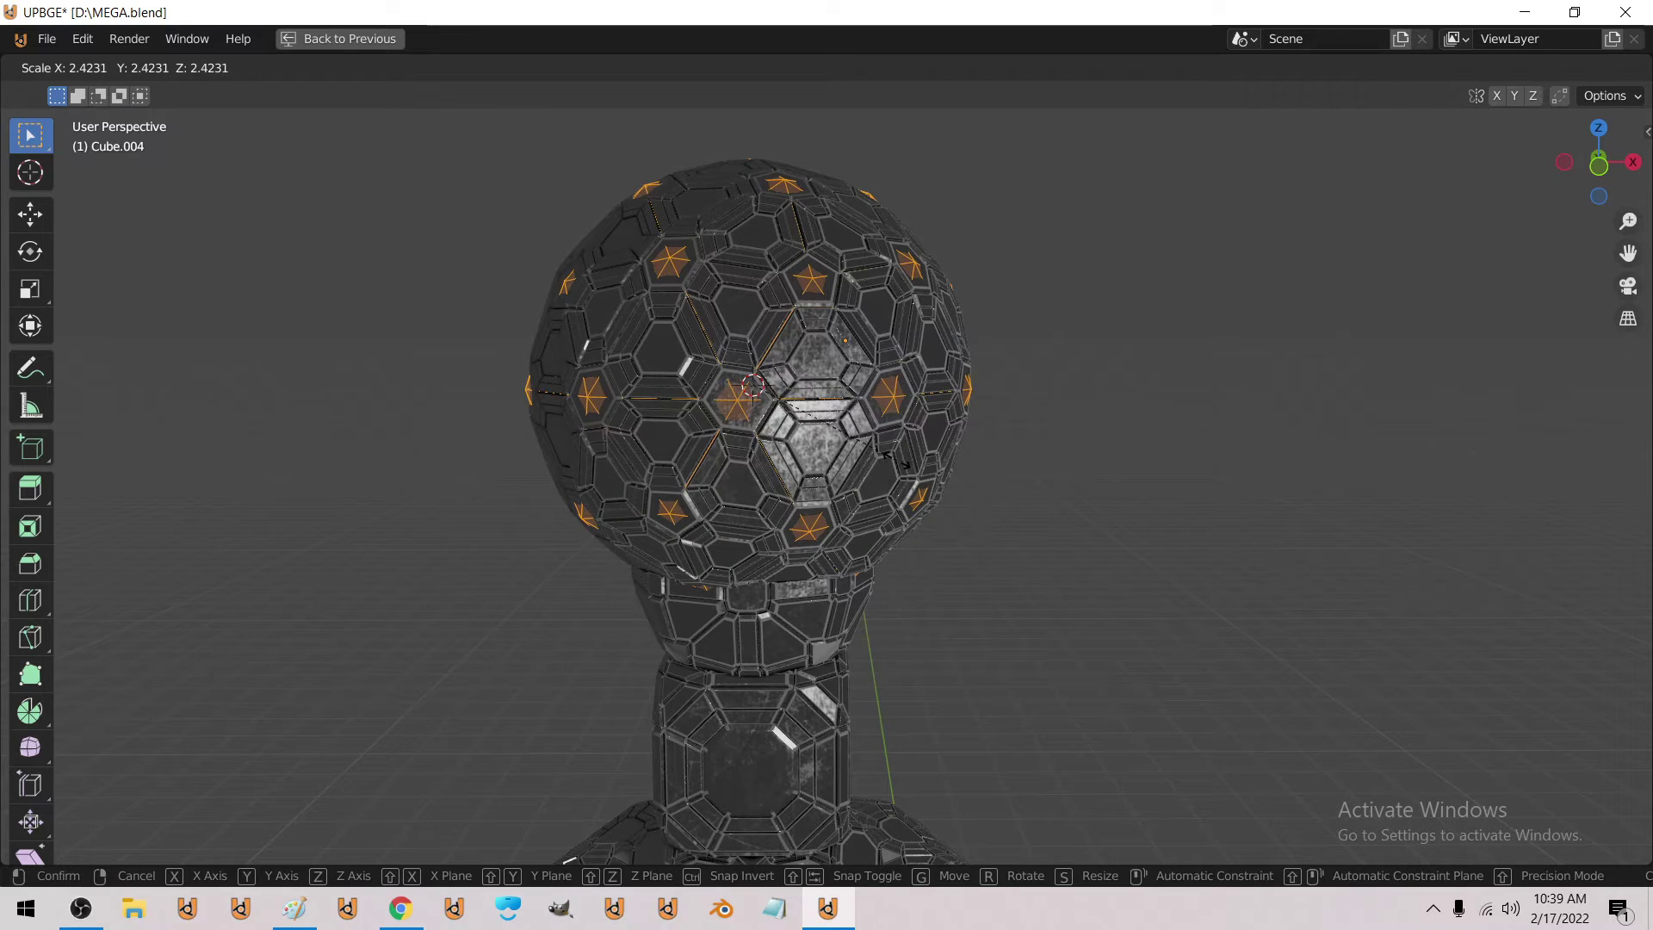
pyautogui.press('3')
pyautogui.press('Return')
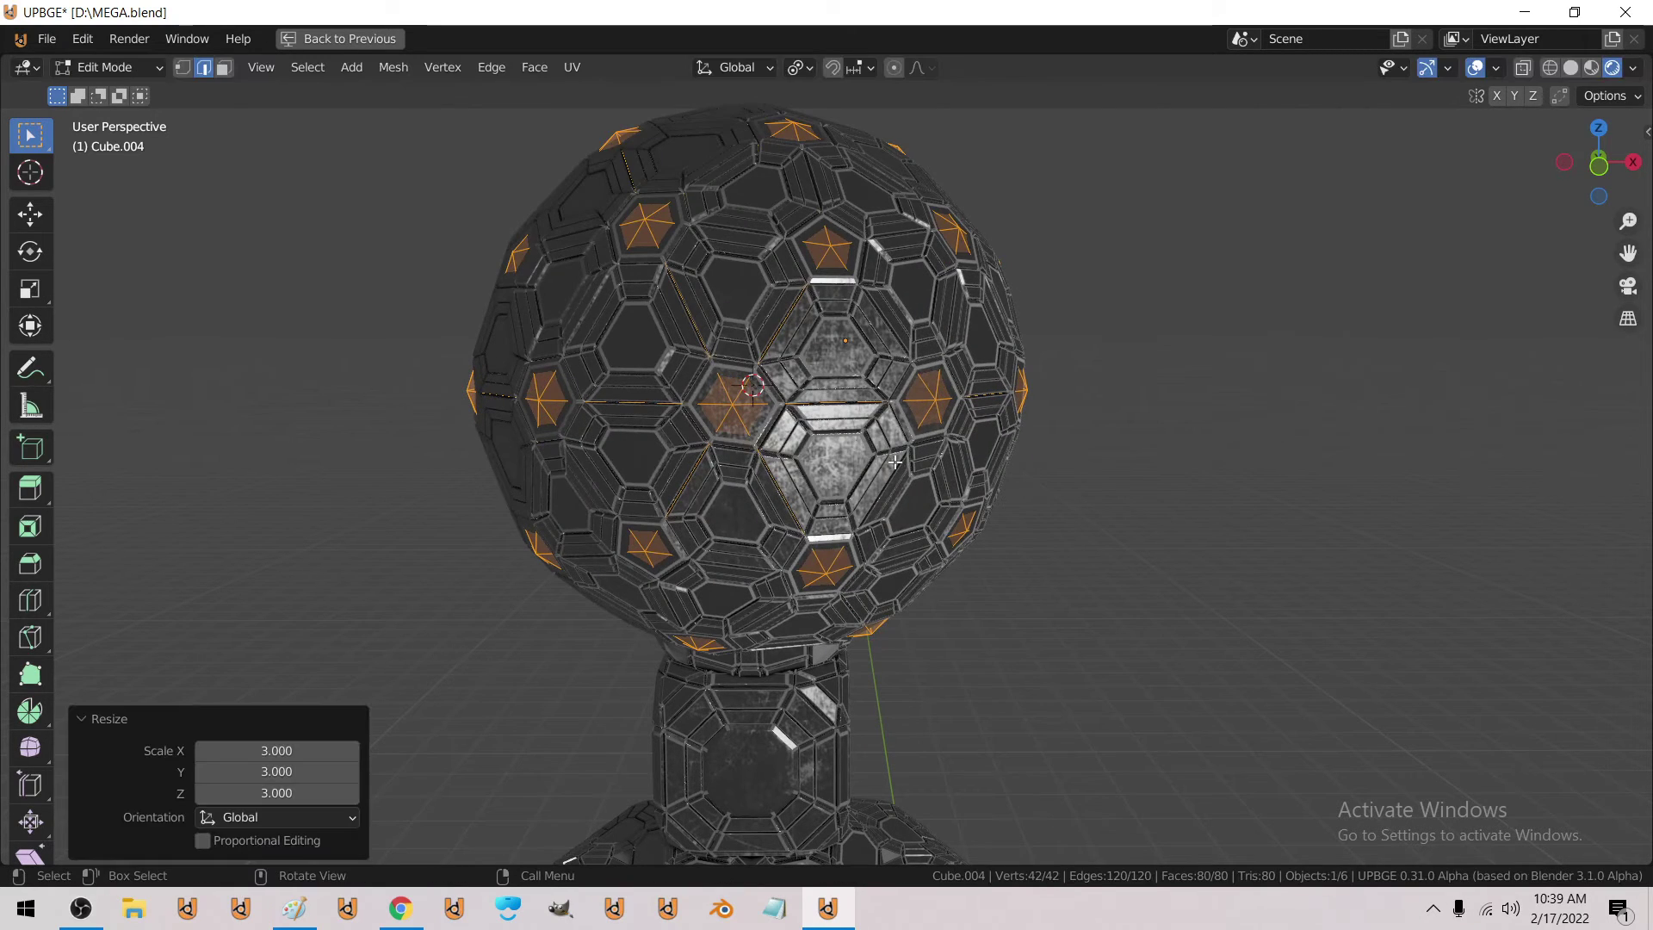
pyautogui.press('Tab')
pyautogui.moveTo(747, 411)
pyautogui.mouseDown(button='middle')
pyautogui.moveTo(814, 431)
pyautogui.moveTo(767, 417)
pyautogui.mouseUp(button='middle')
# Shrink the selected panel faces to 0.5 and poke them into star-shaped tiles.
pyautogui.press('Tab')
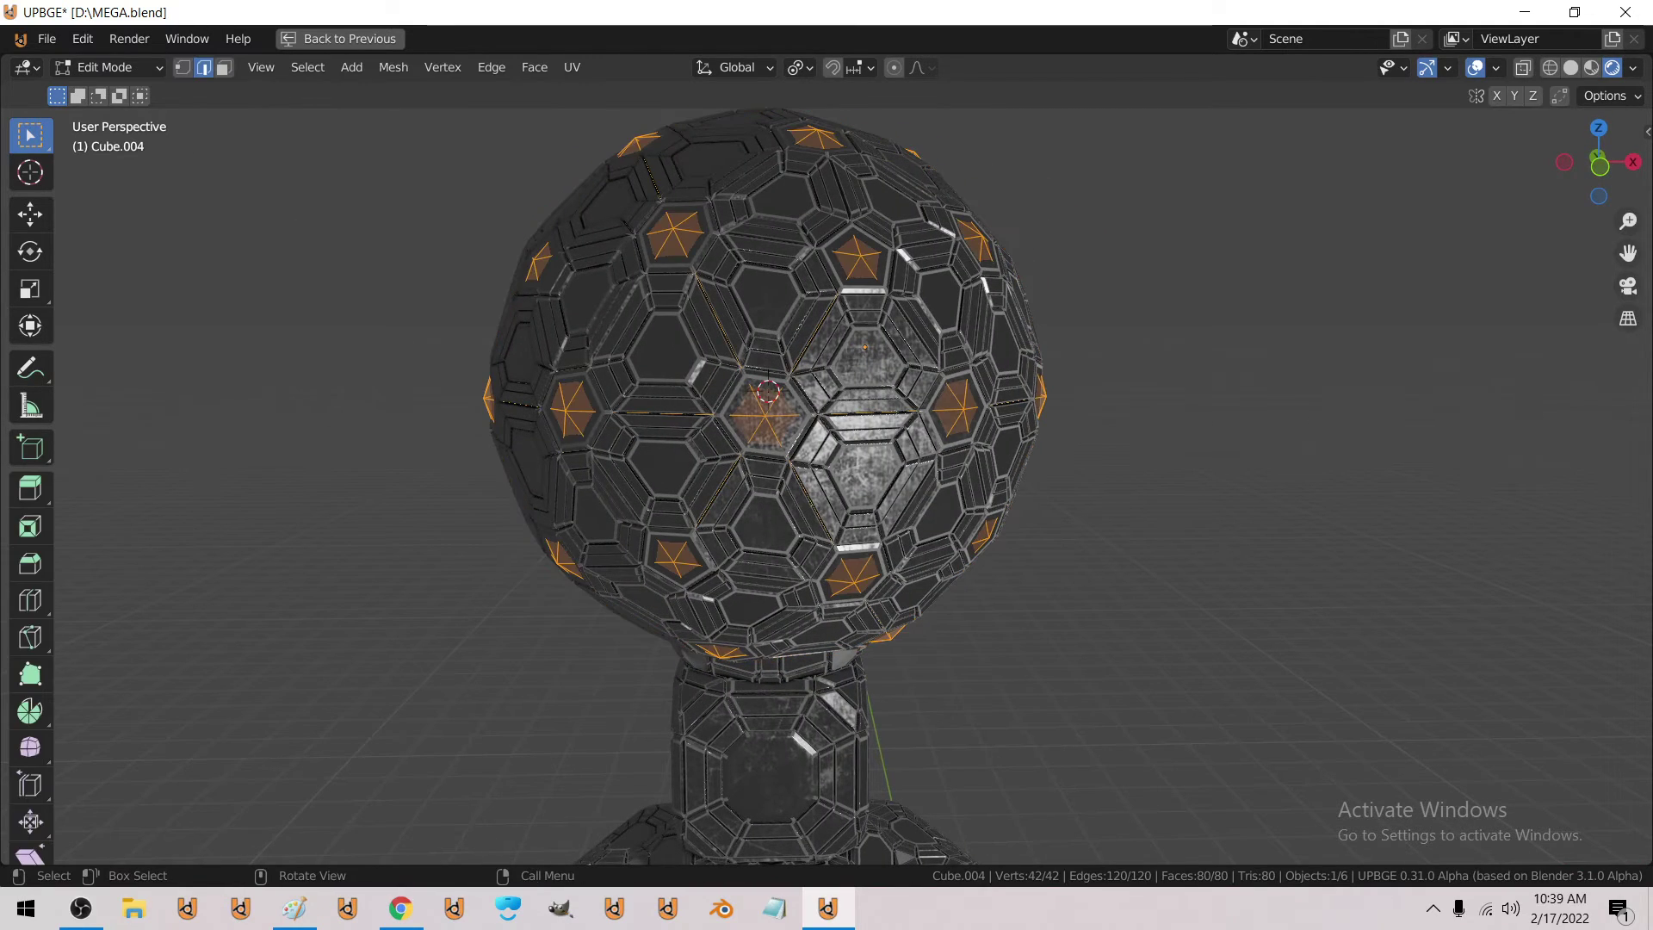
pyautogui.write('s.5')
pyautogui.press('Return')
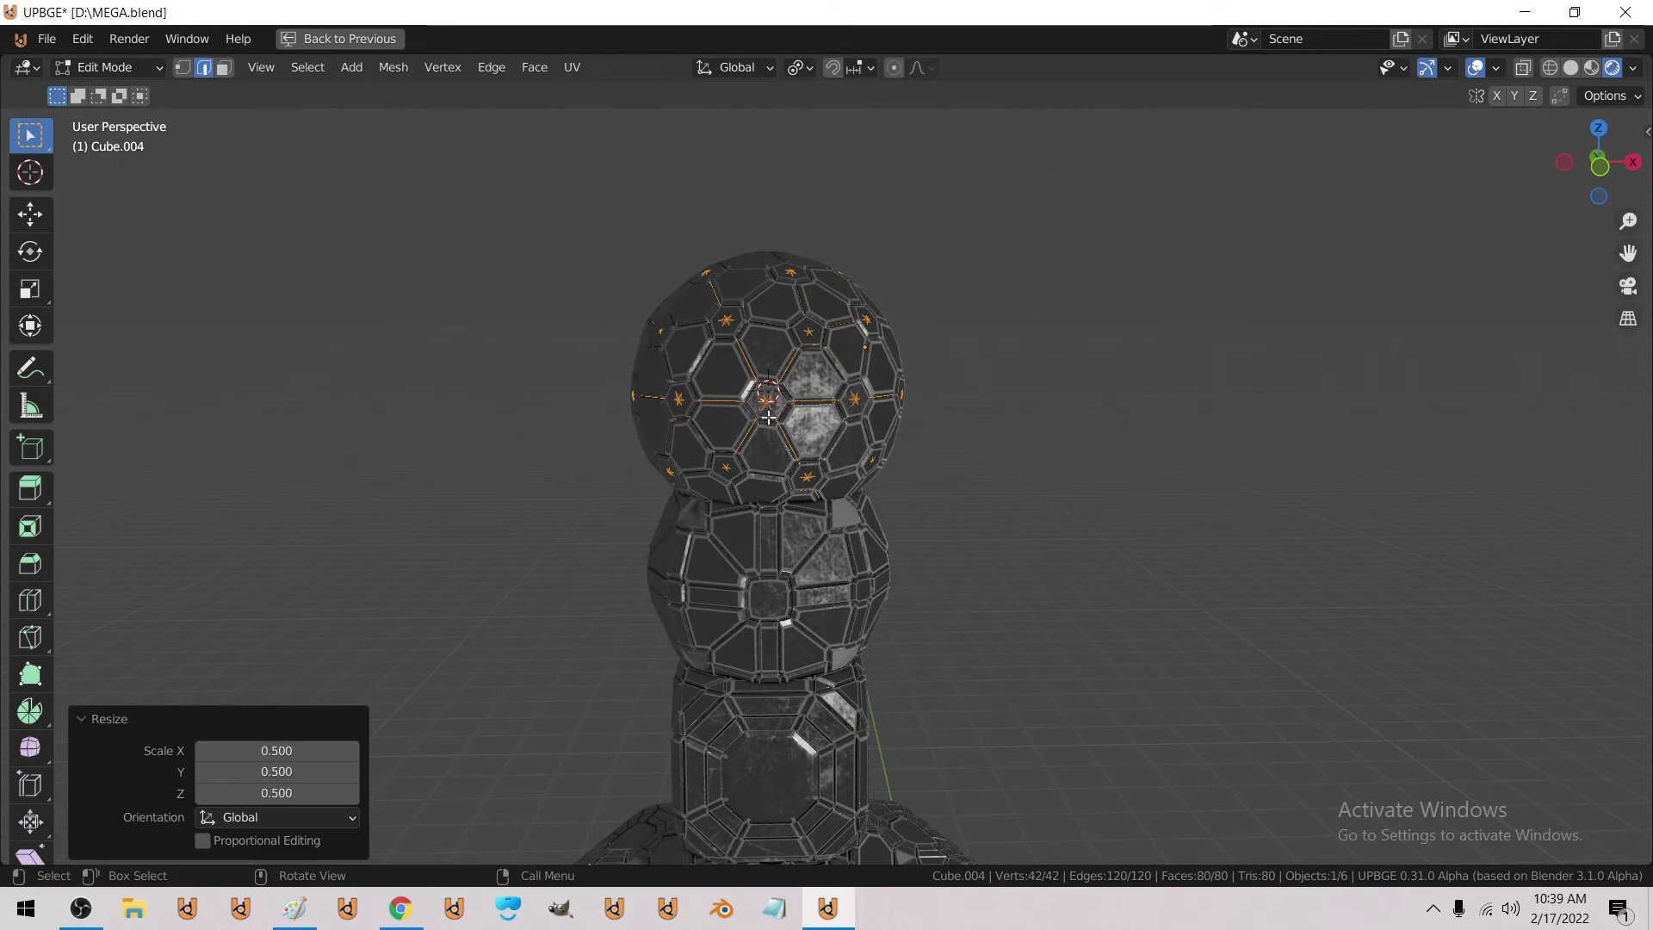
pyautogui.click(527, 67)
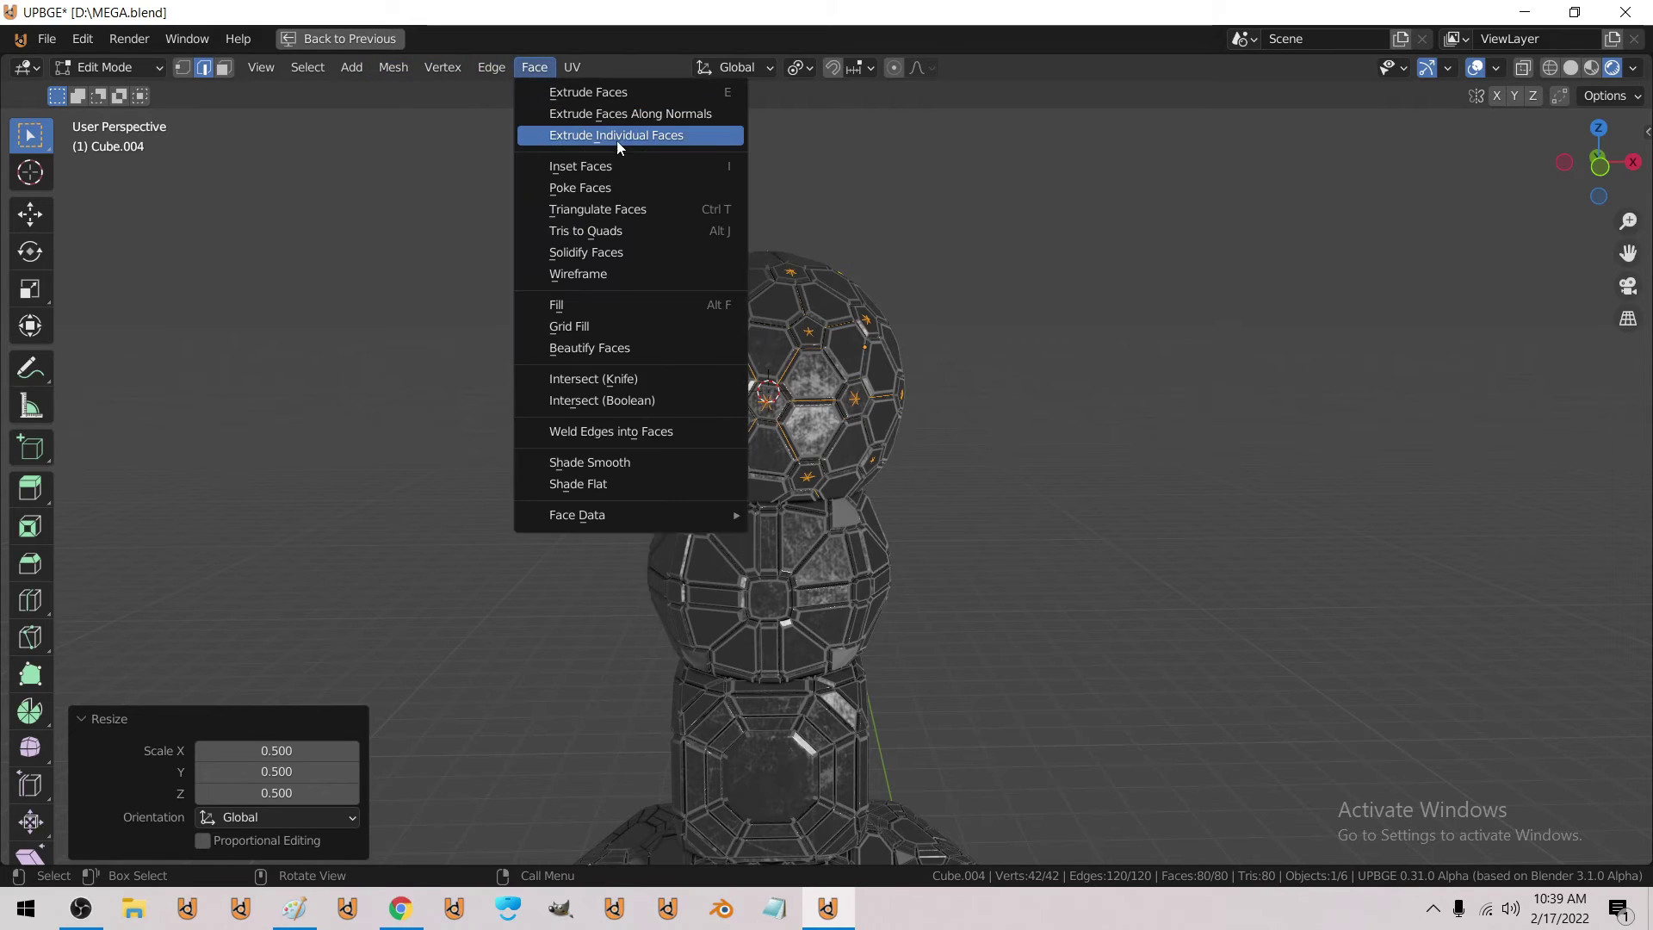
pyautogui.click(624, 179)
pyautogui.press('Tab')
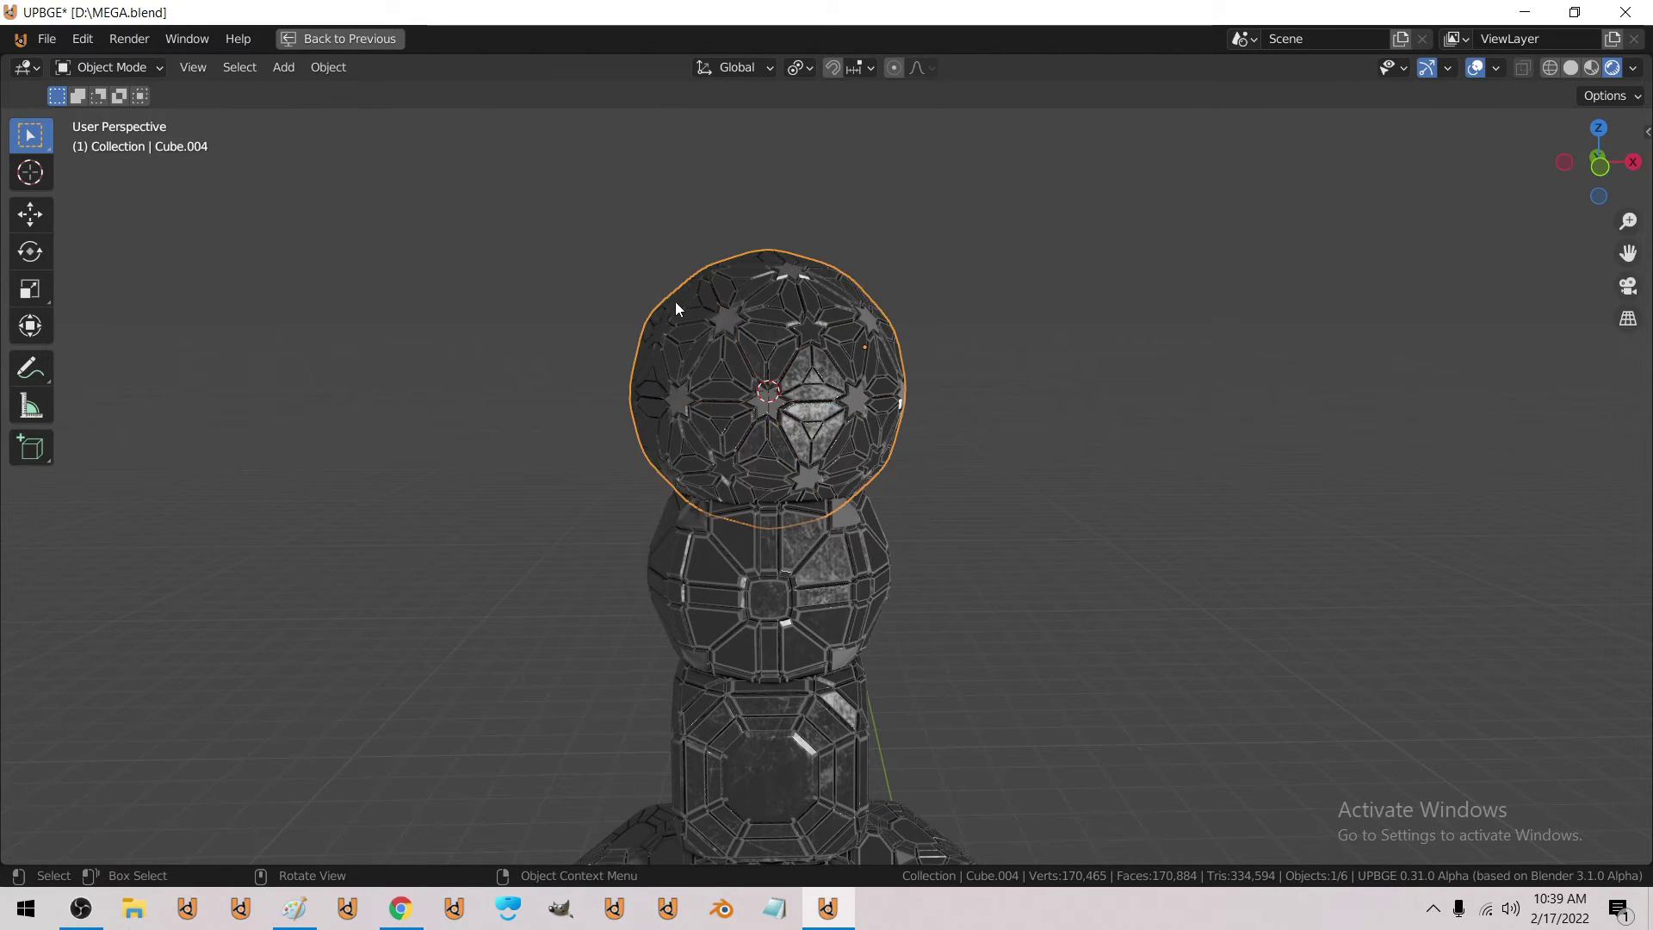
pyautogui.hotkey('alt', 'a')
pyautogui.scroll(5, 688, 342)
pyautogui.moveTo(685, 339); pyautogui.dragTo(668, 360, button='middle')
# Raise the top sphere 0.5 m along Z, replacing an undone 1 m move.
pyautogui.click(611, 365)
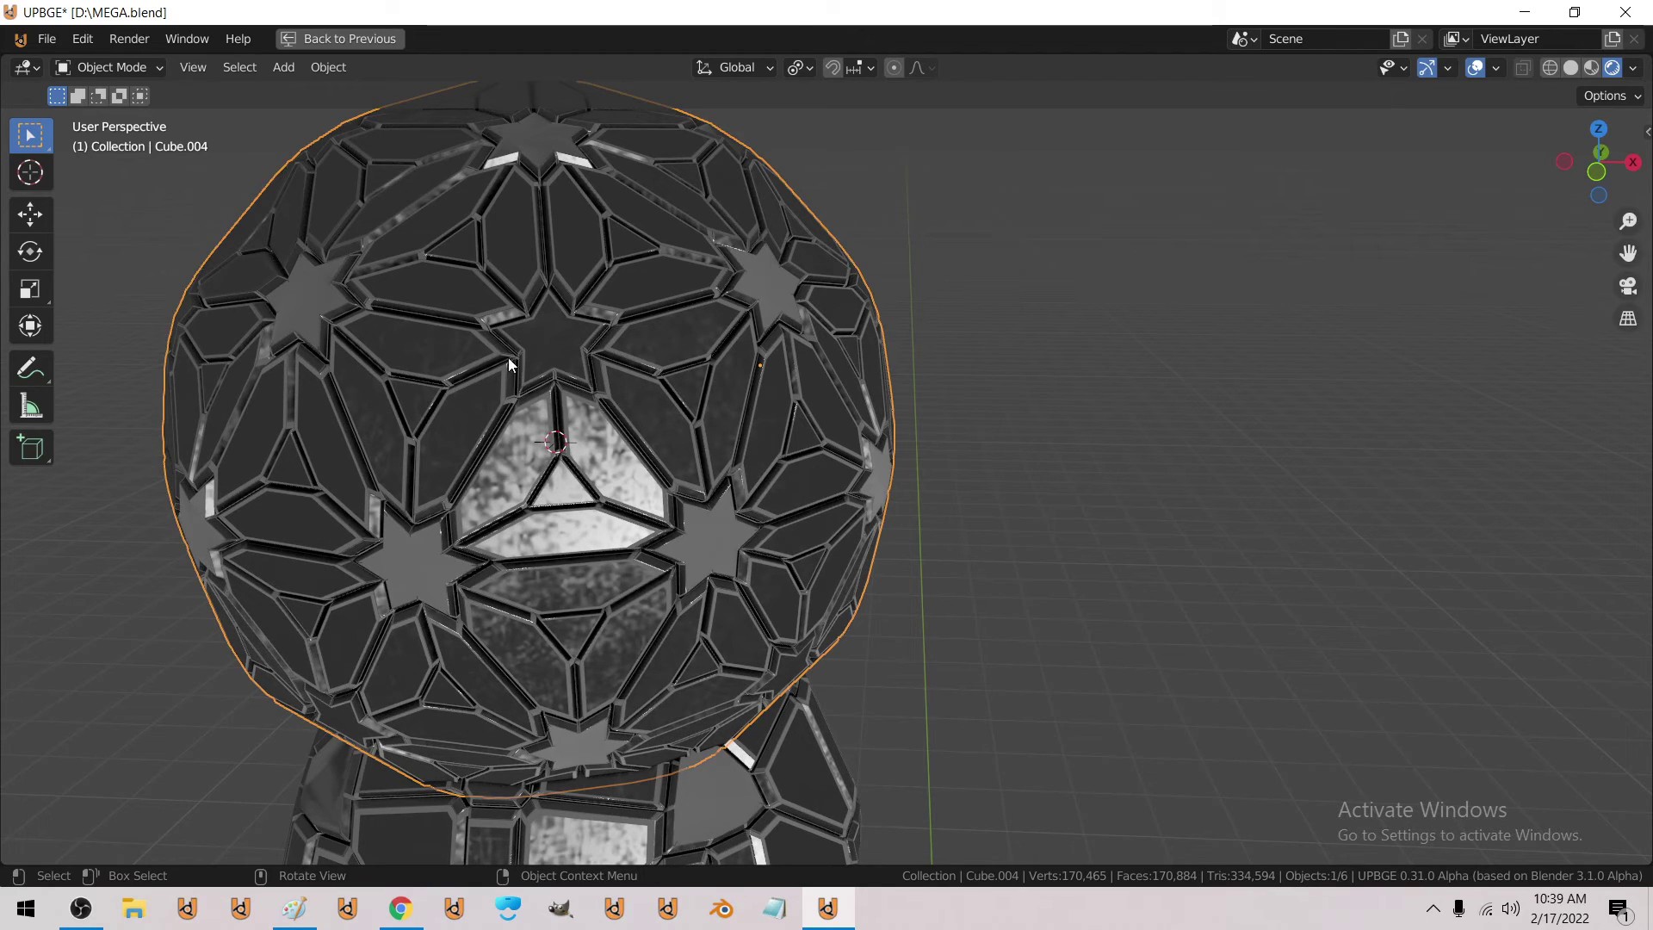
pyautogui.scroll(-4, 539, 357)
pyautogui.moveTo(584, 448); pyautogui.dragTo(576, 359, button='middle')
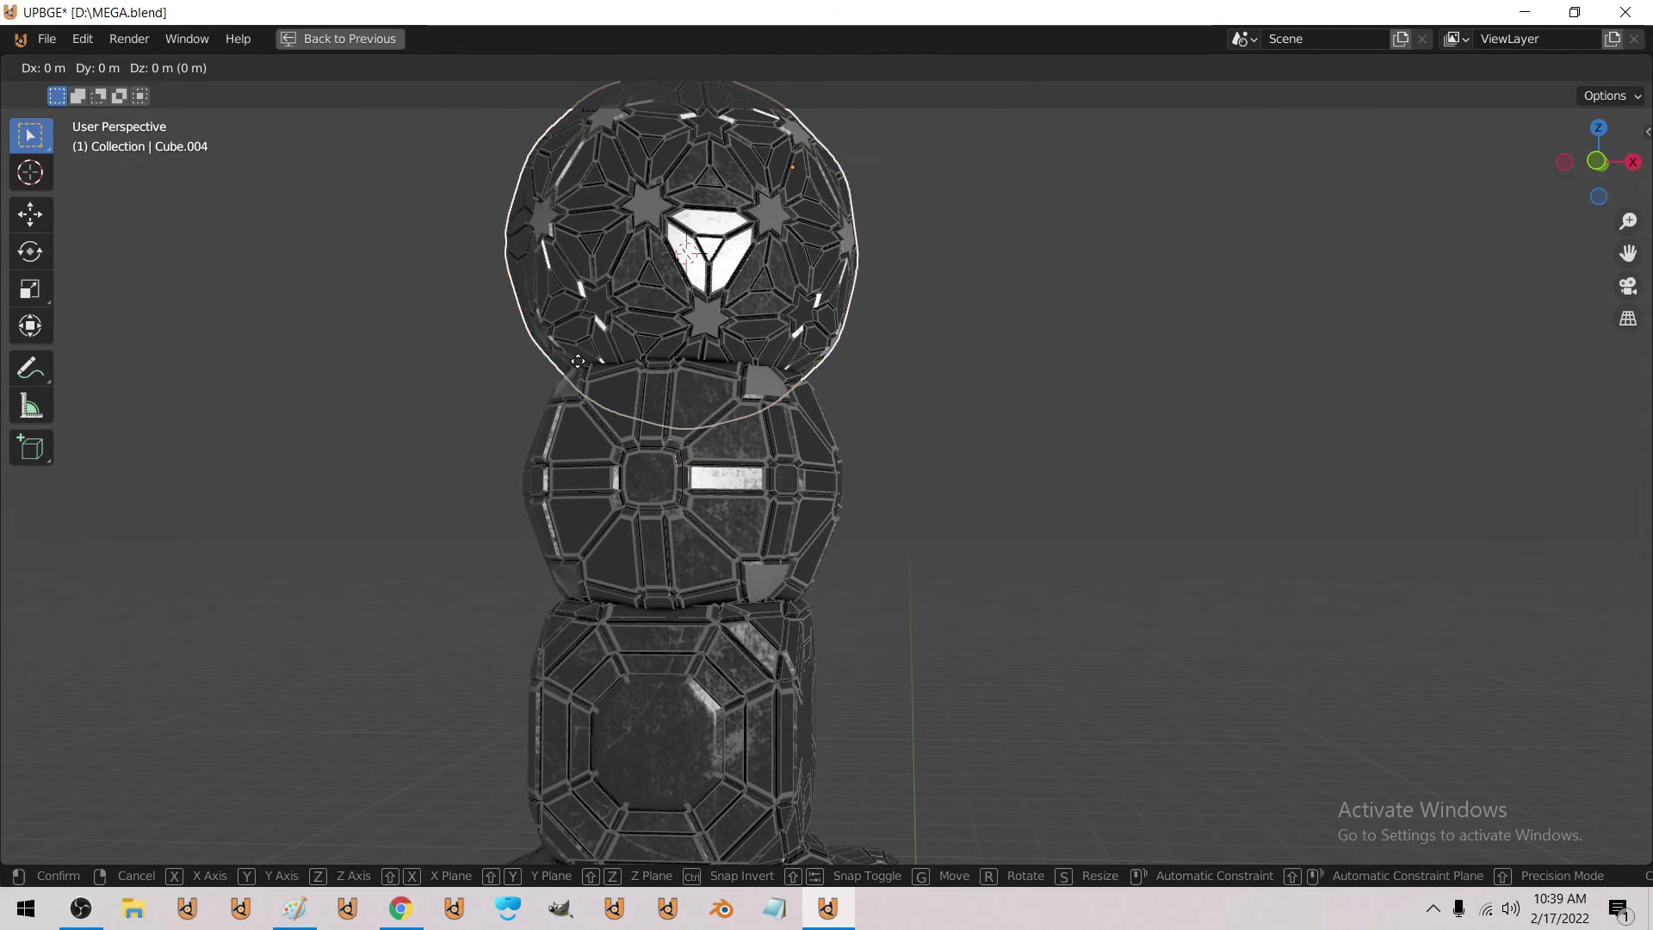
pyautogui.press('g')
pyautogui.press('z')
pyautogui.press('1')
pyautogui.press('Return')
pyautogui.hotkey('ctrl', 'z')
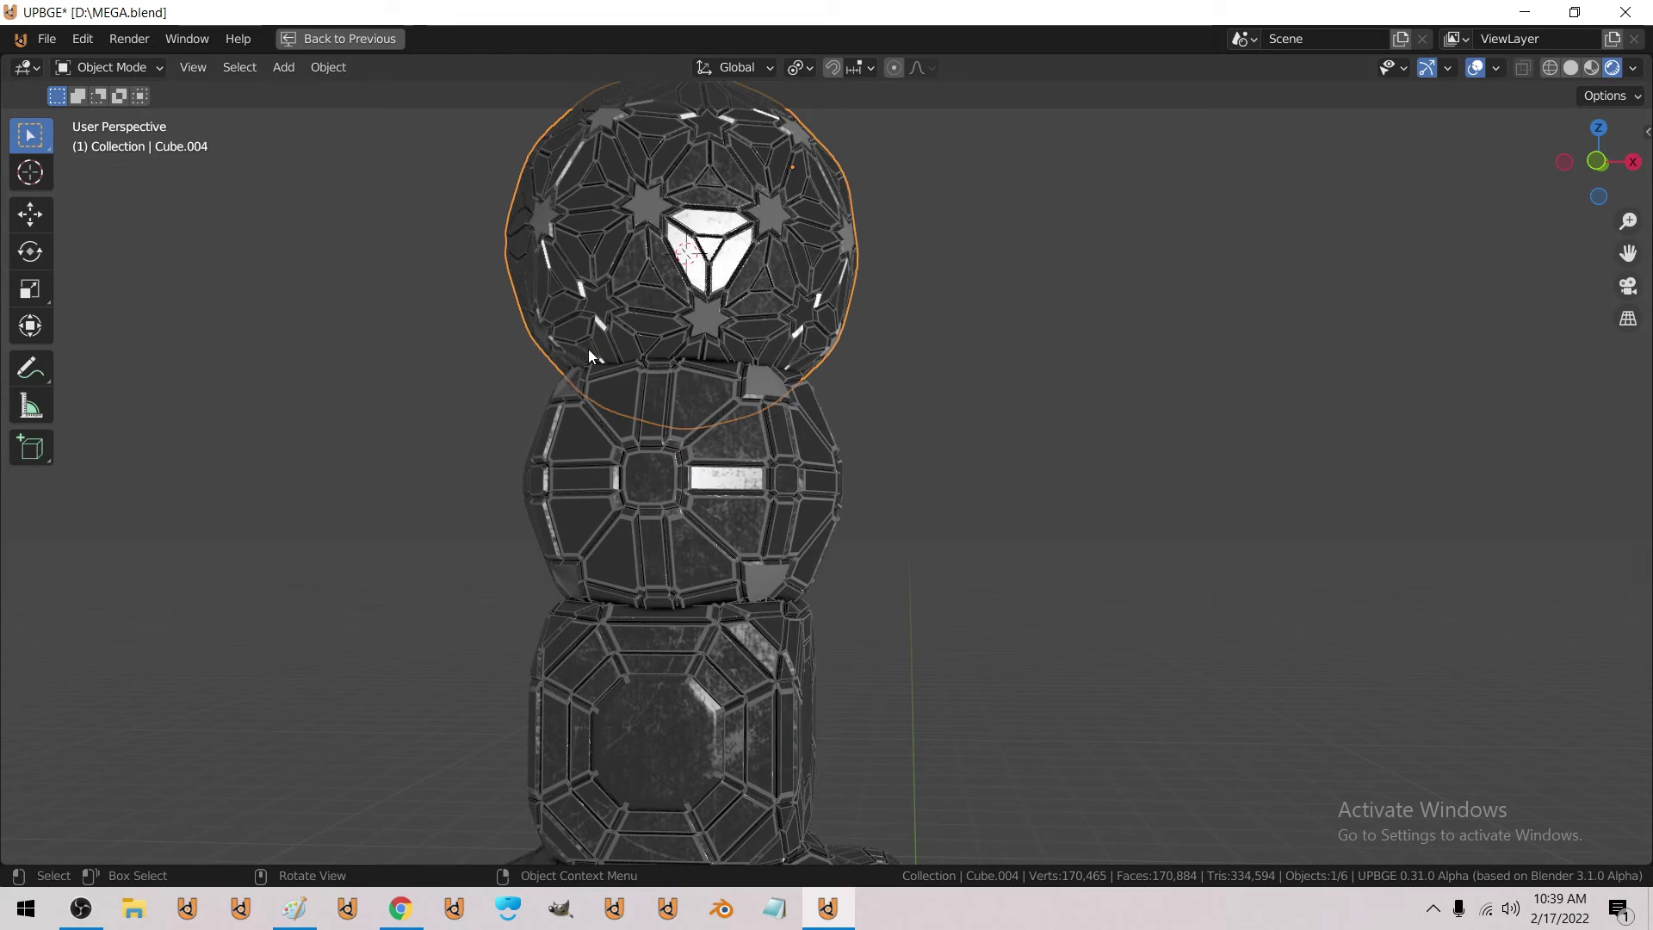
pyautogui.write('gz.5')
pyautogui.press('Return')
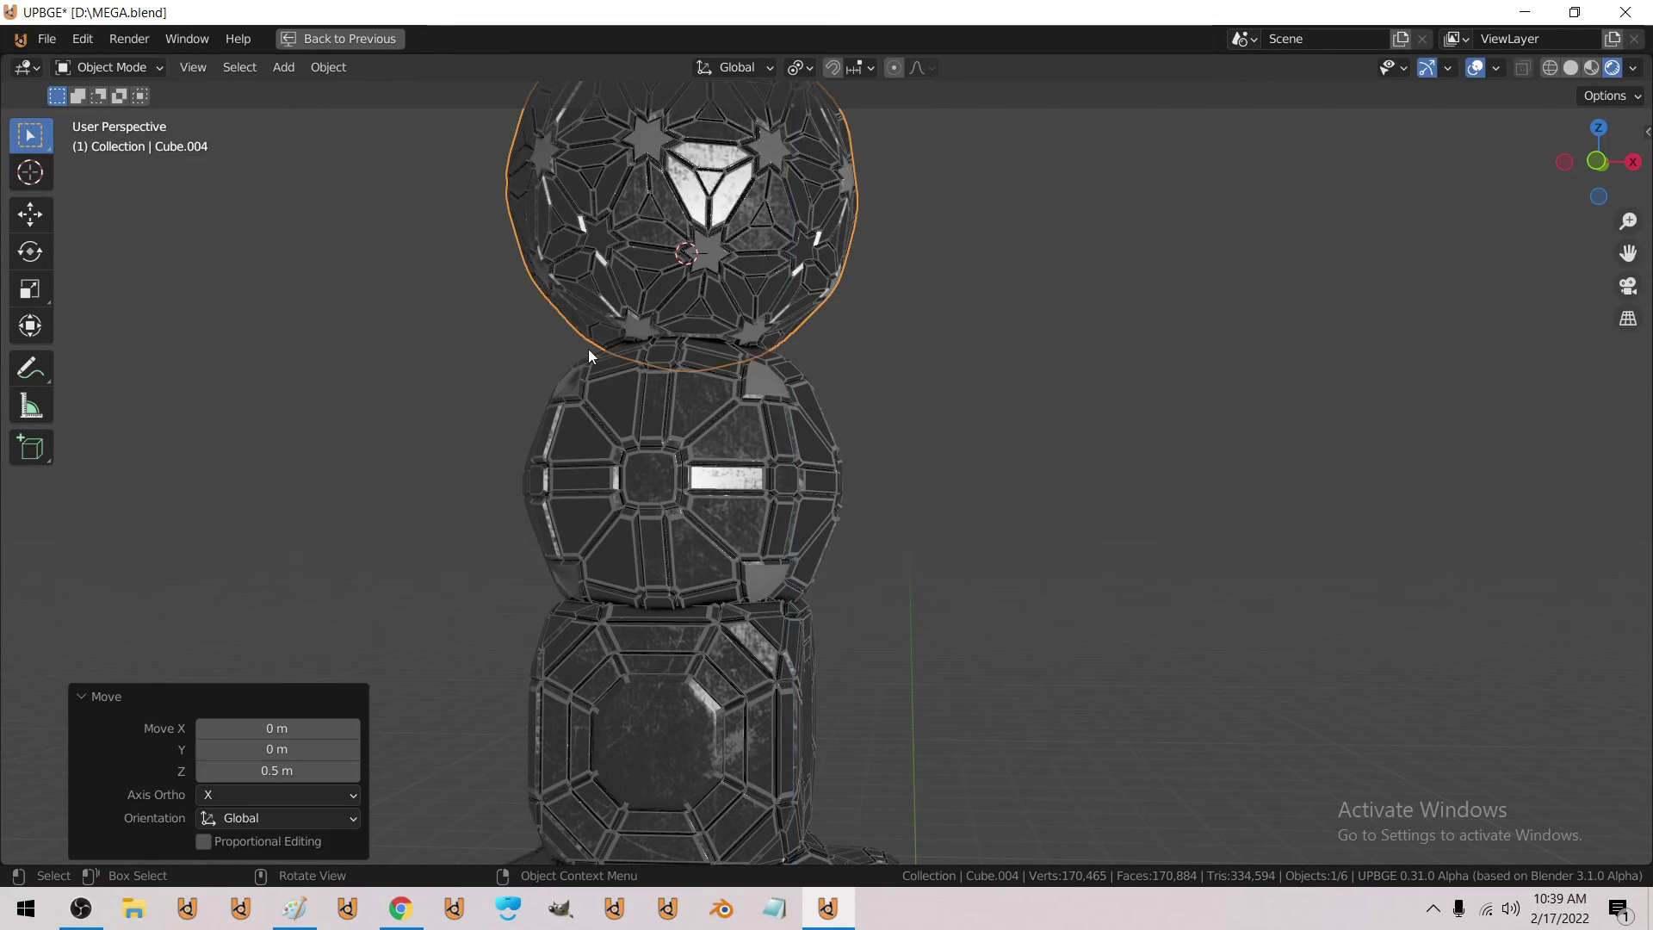
# Deselect the sphere and turn off the viewport overlays.
pyautogui.click(587, 349)
pyautogui.scroll(-2, 657, 363)
pyautogui.click(1476, 68)
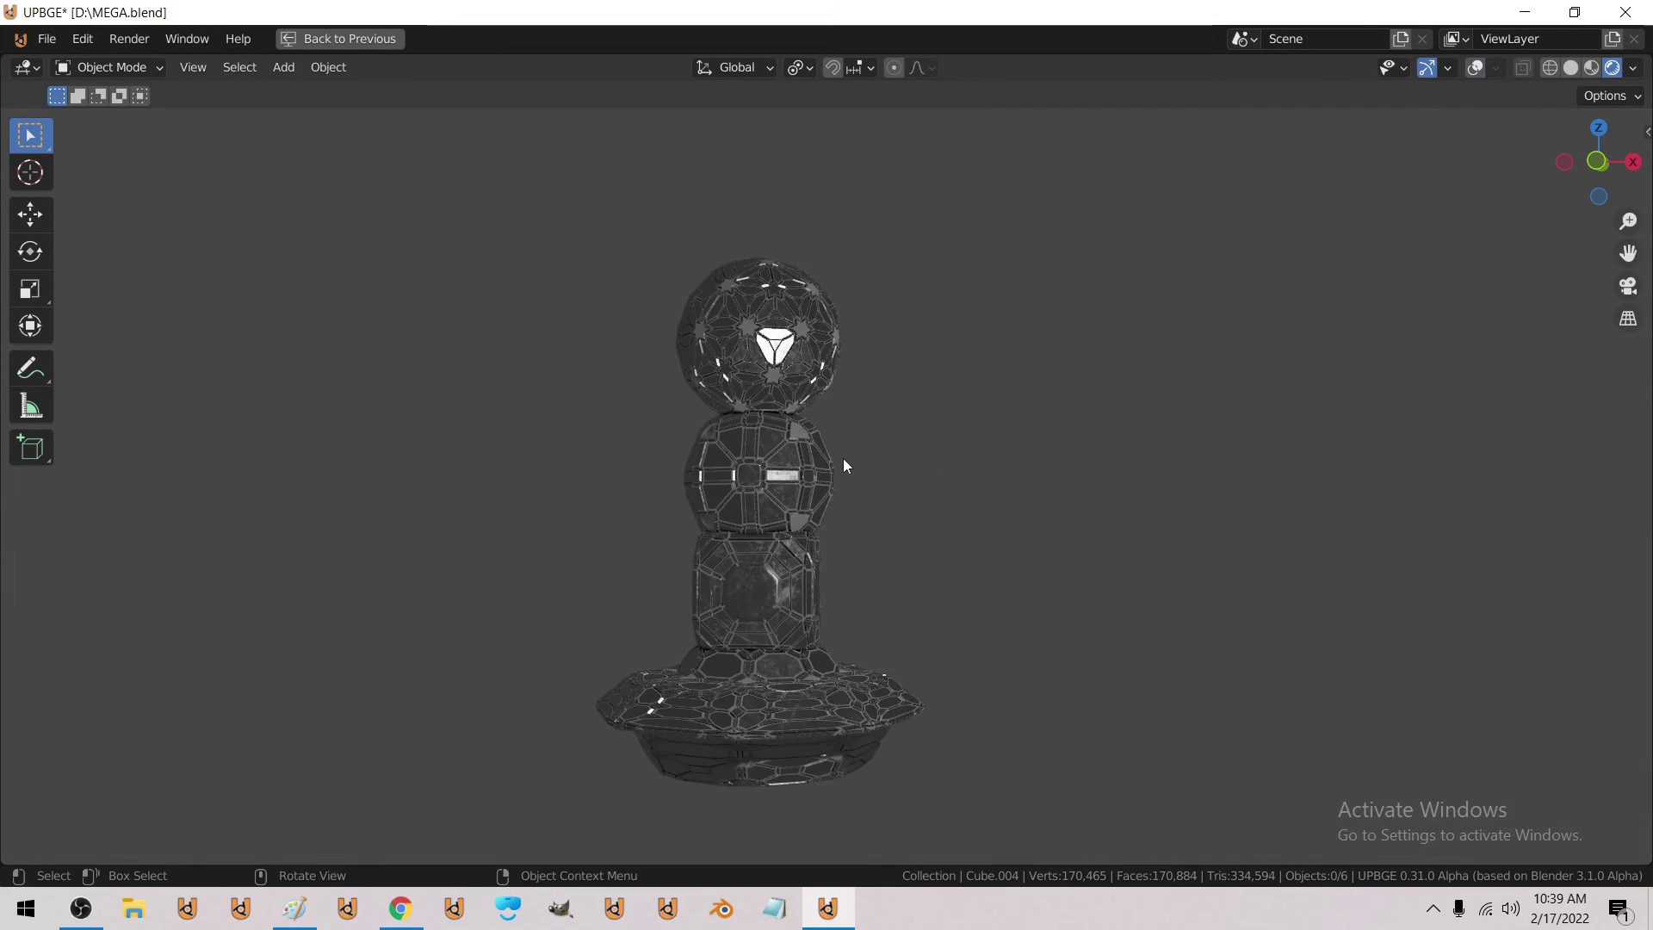